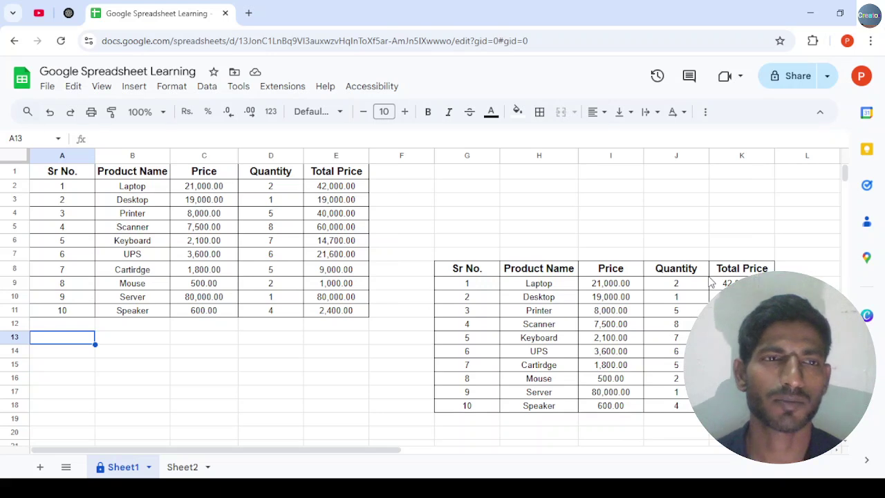
View the available download formats and open the spreadsheet's title for renaming, leaving without entering a new name
click(47, 90)
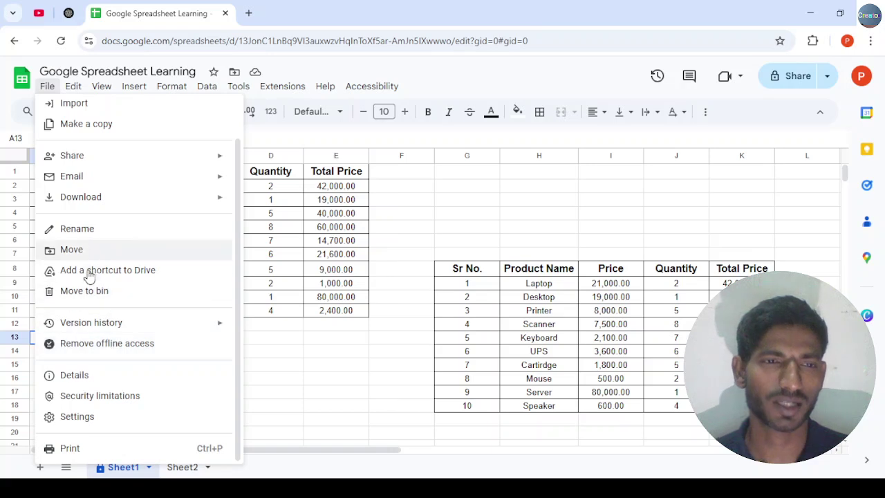
mouse_move(73, 199)
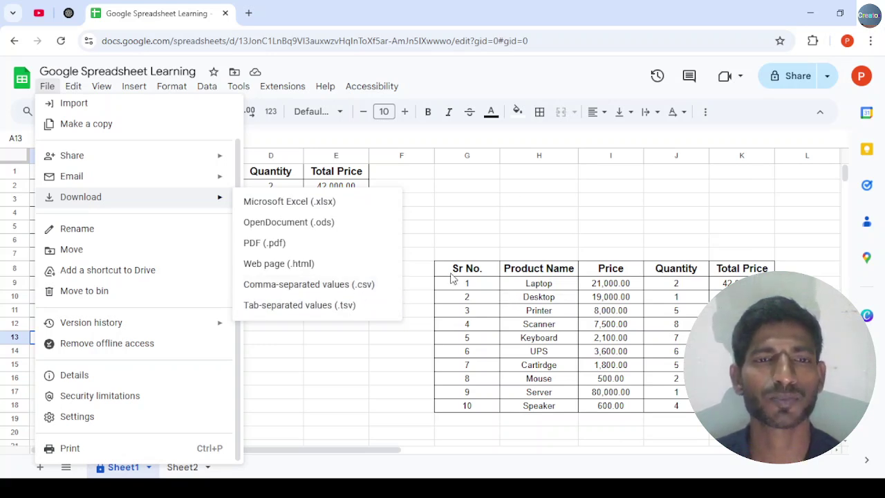
click(88, 234)
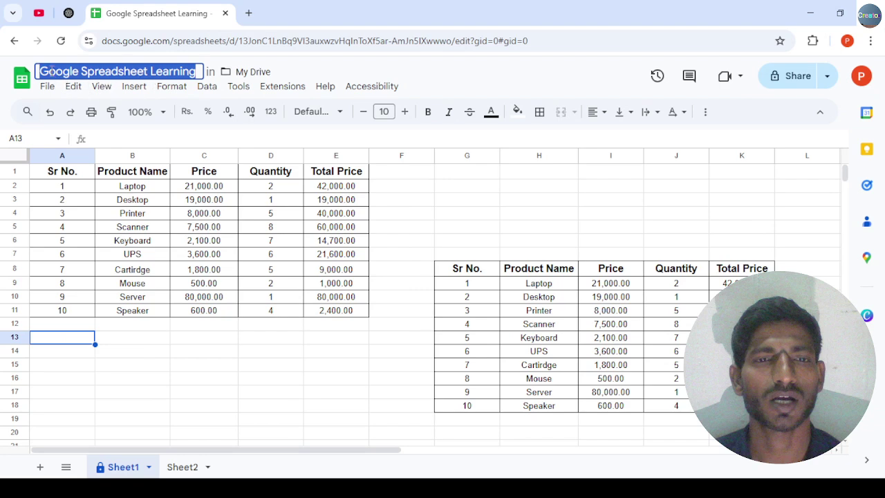
click(197, 70)
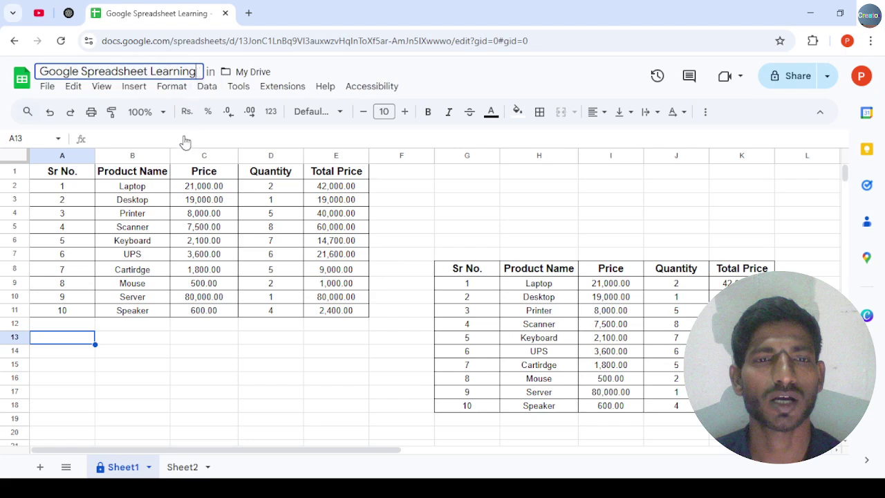
click(131, 337)
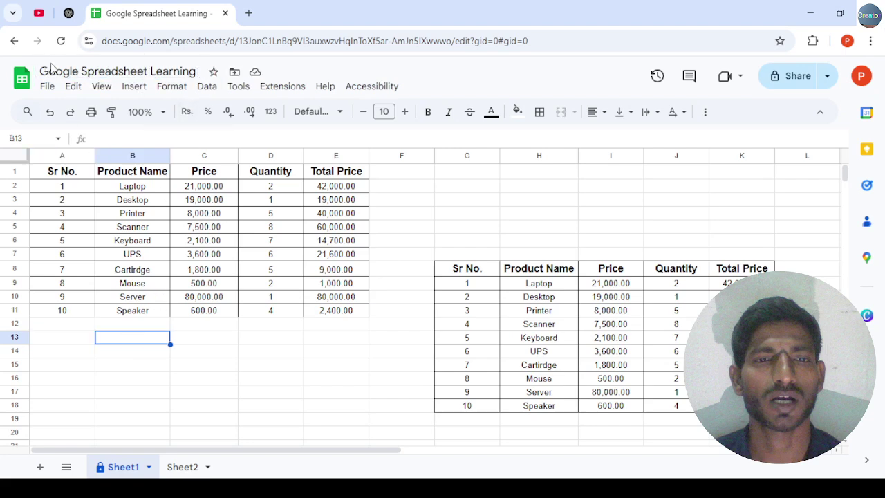
Try editing the spreadsheet's title directly in place, then exit back to cell A13
click(47, 86)
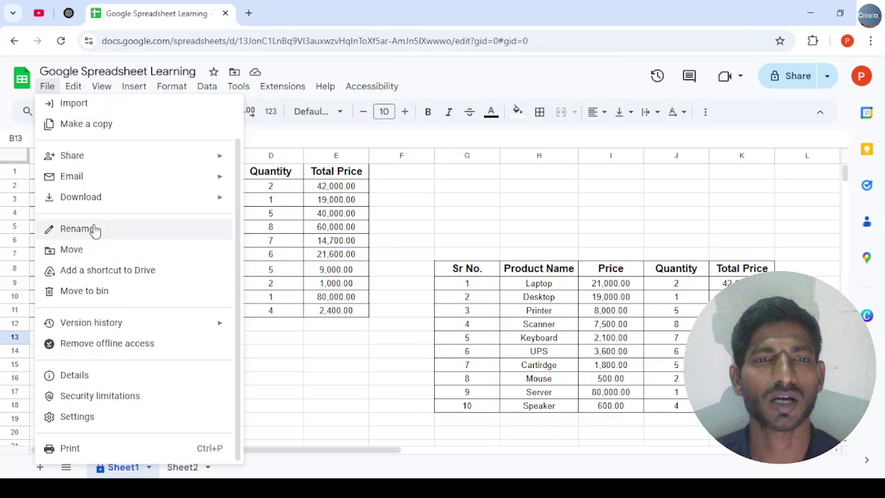
click(357, 351)
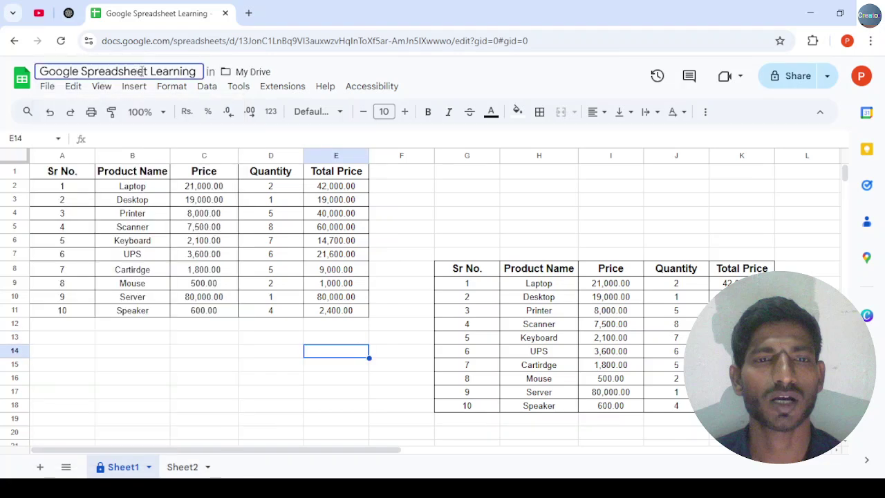
click(93, 394)
click(136, 71)
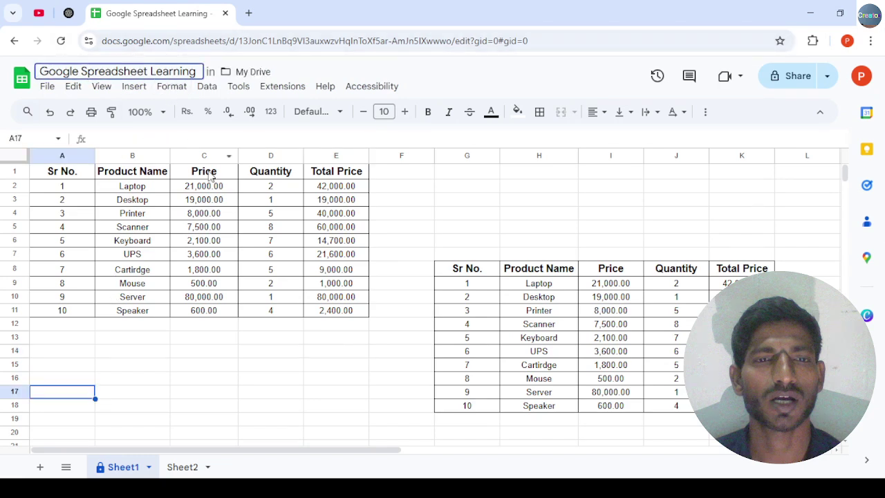
click(93, 340)
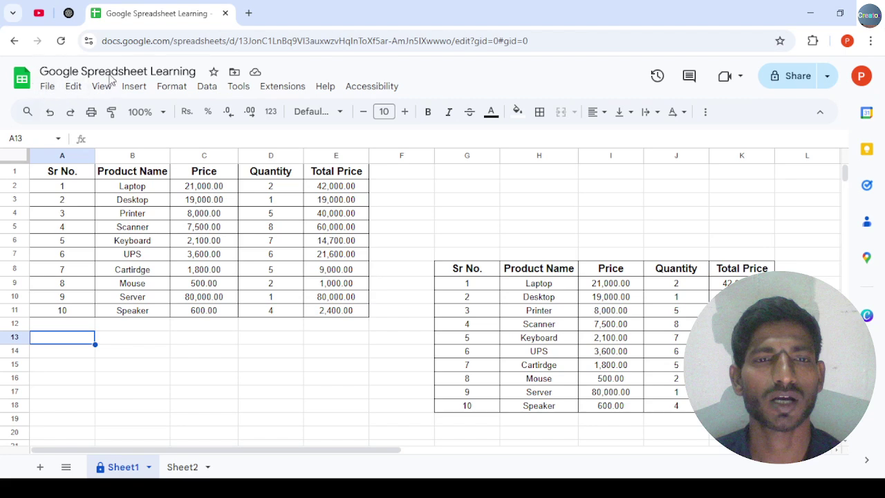
Examine the suggested, starred and all-location destinations for moving the spreadsheet, including Computers, and cancel the move
click(49, 87)
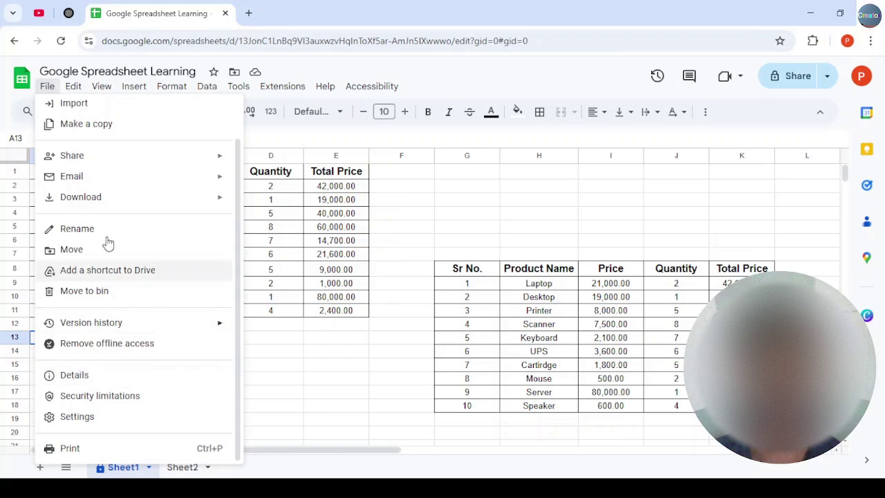
click(76, 255)
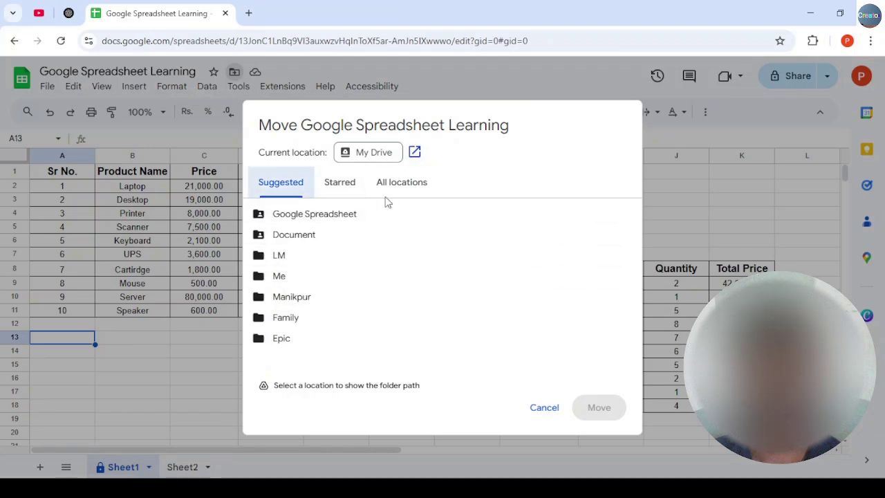
click(336, 189)
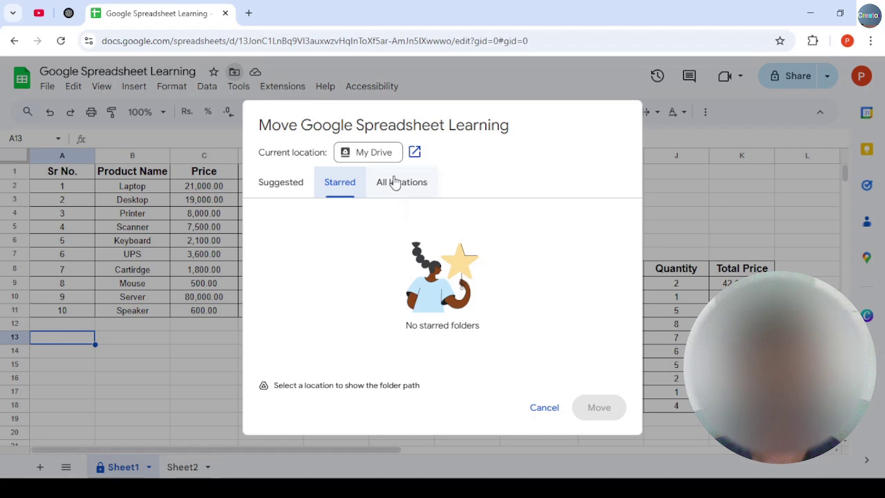
click(402, 183)
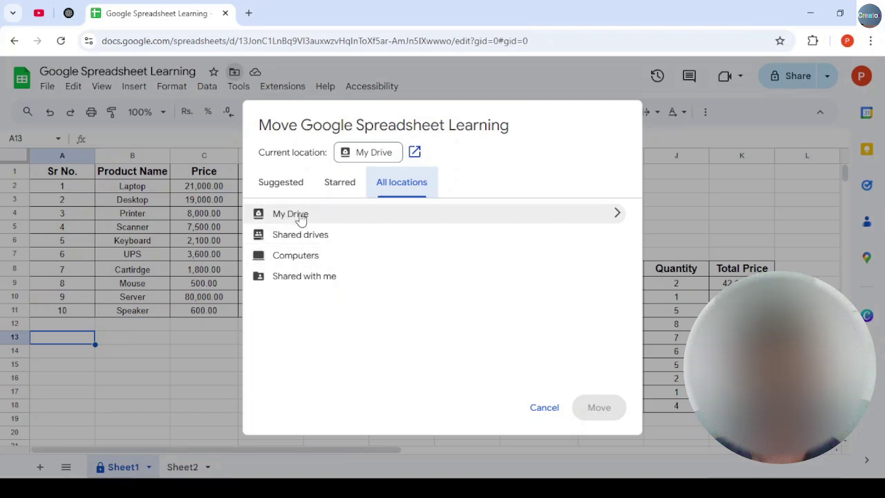
click(339, 257)
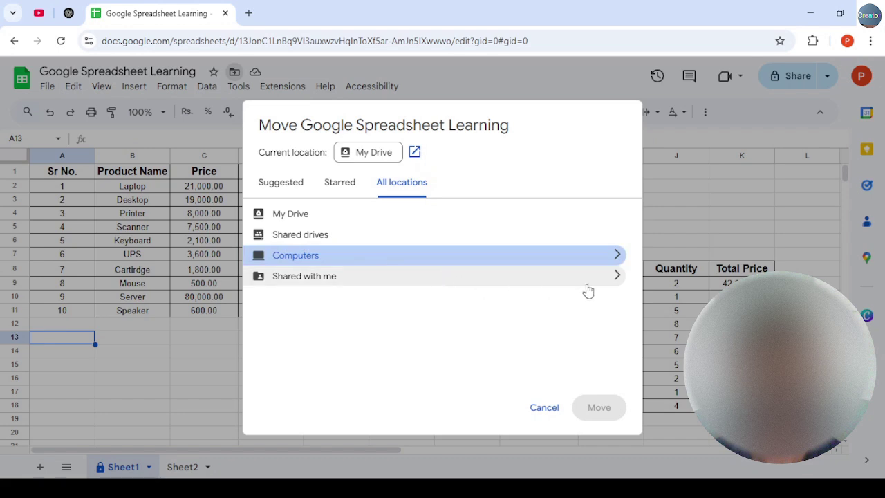
click(617, 255)
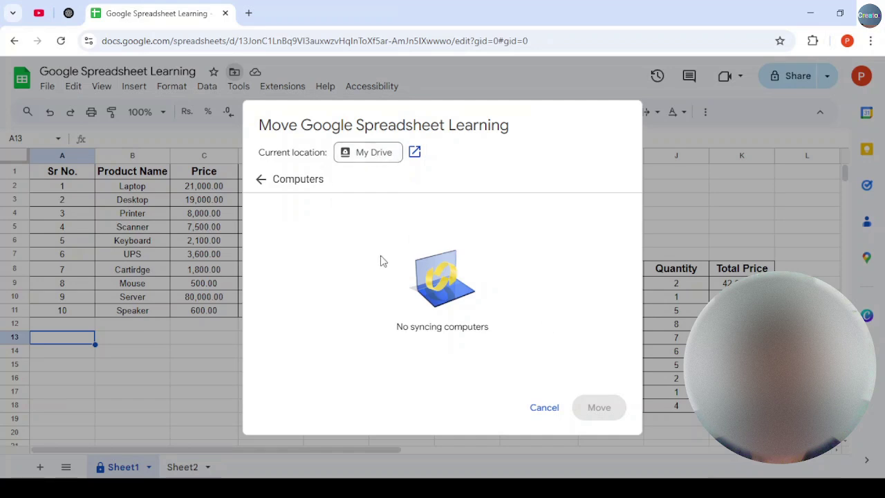
click(261, 179)
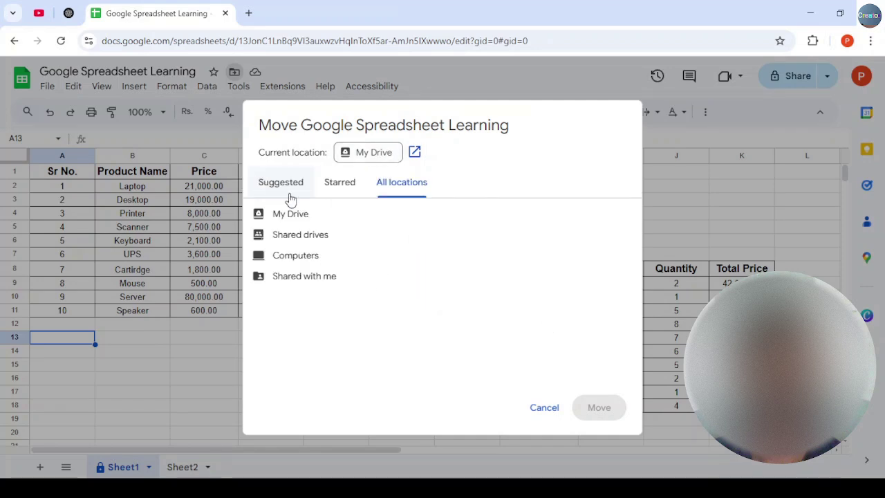
click(307, 183)
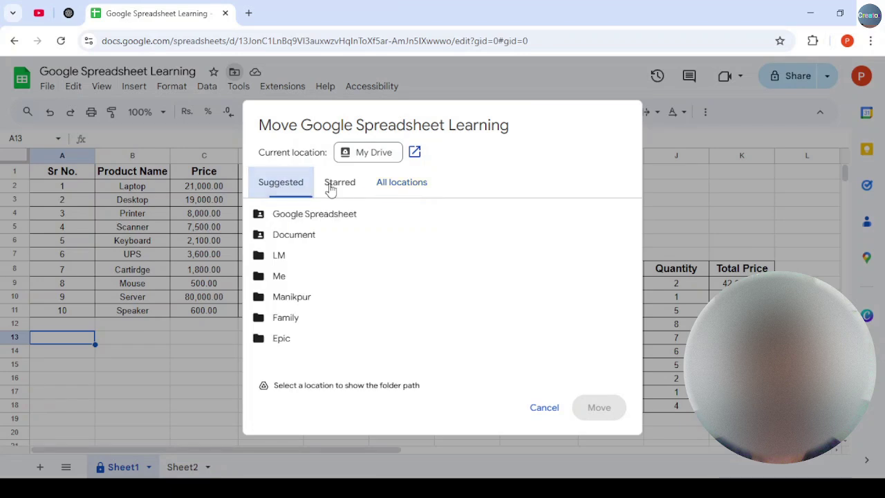
click(525, 409)
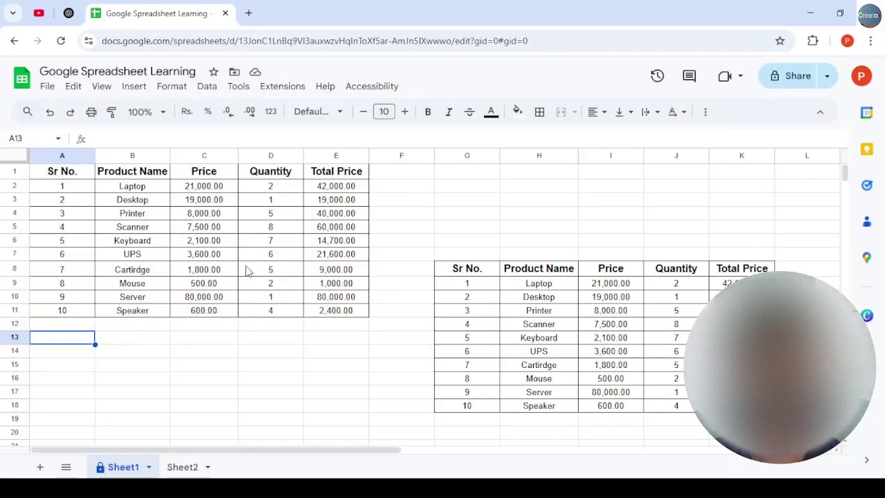
click(47, 85)
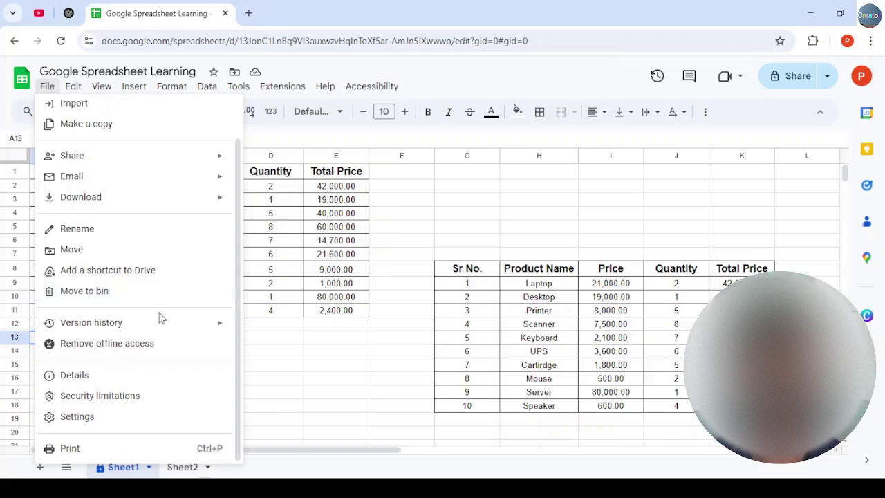
mouse_move(89, 323)
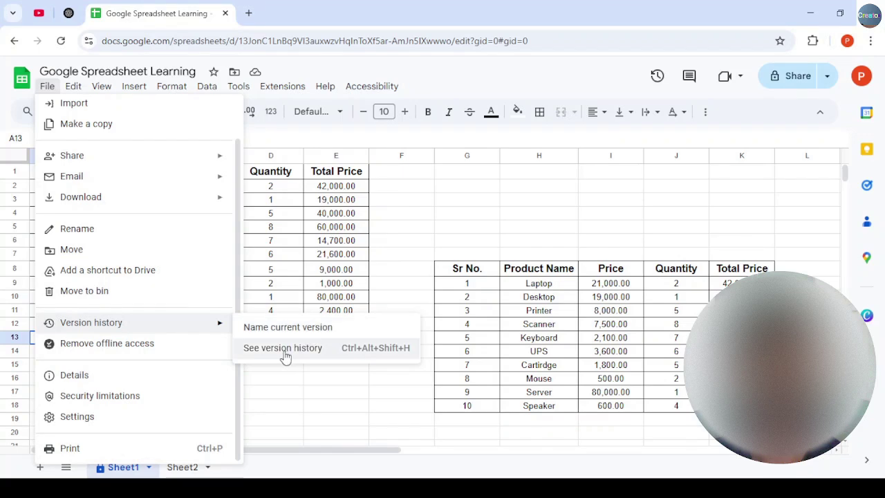
key(Escape)
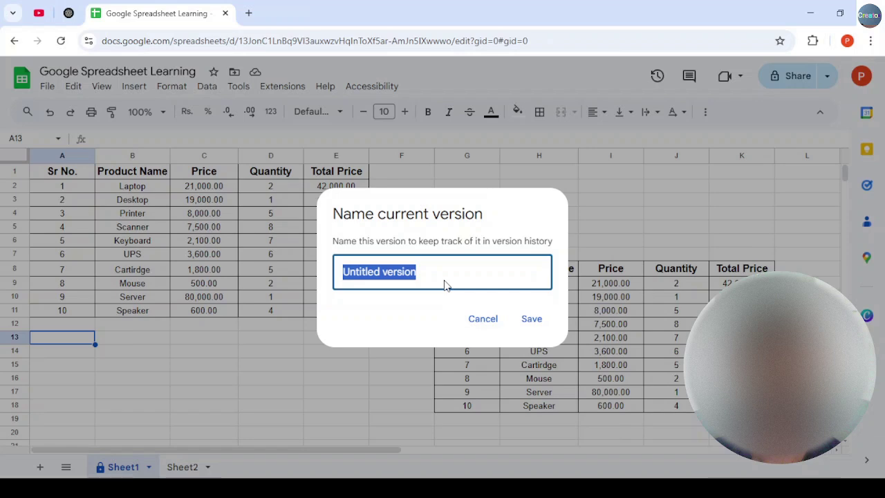
click(481, 324)
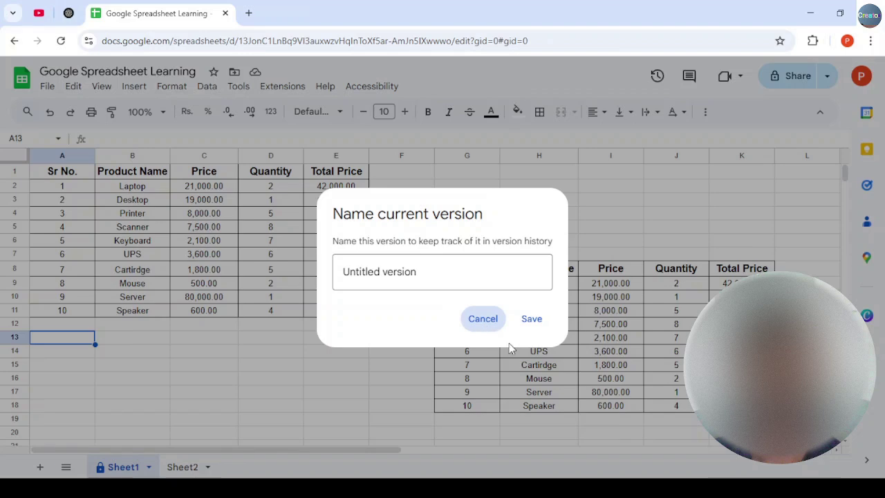
click(496, 329)
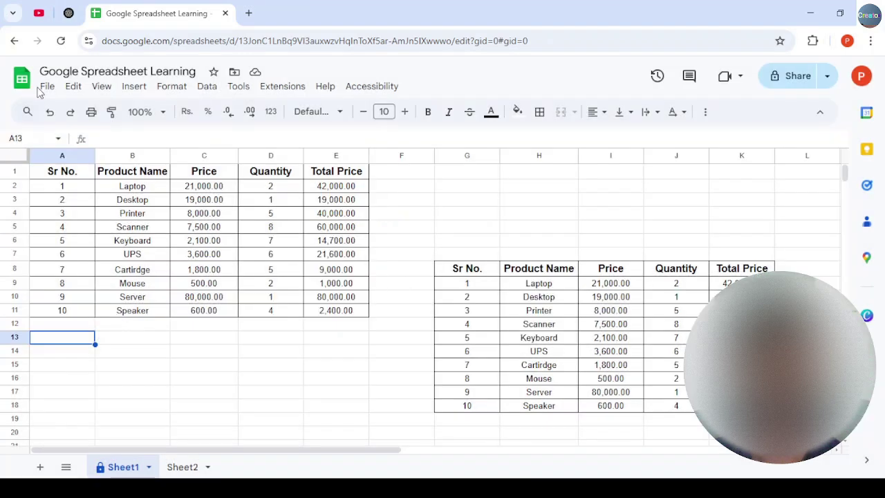
Name the current version of the spreadsheet "Untitled version" and save it in the version history
click(47, 88)
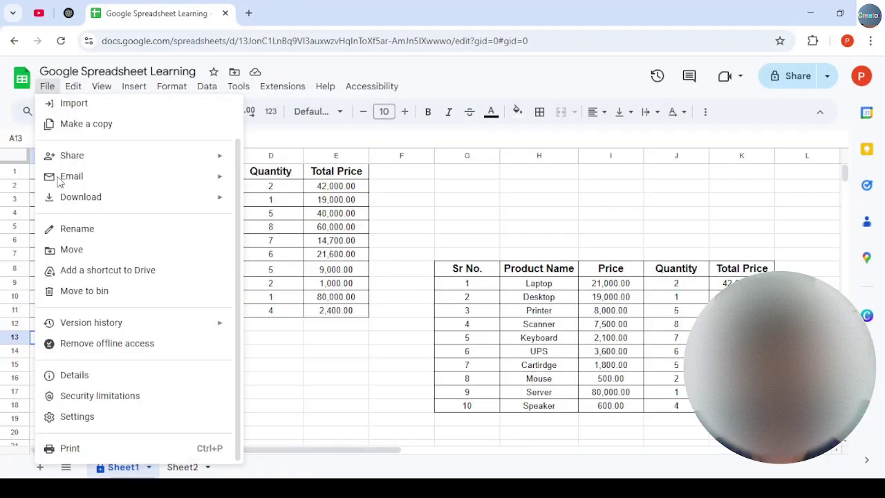
mouse_move(102, 322)
click(333, 329)
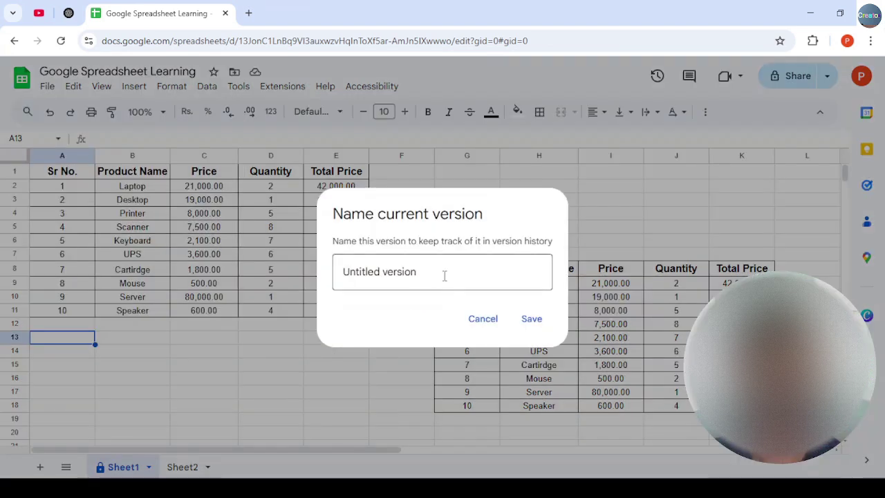
click(529, 320)
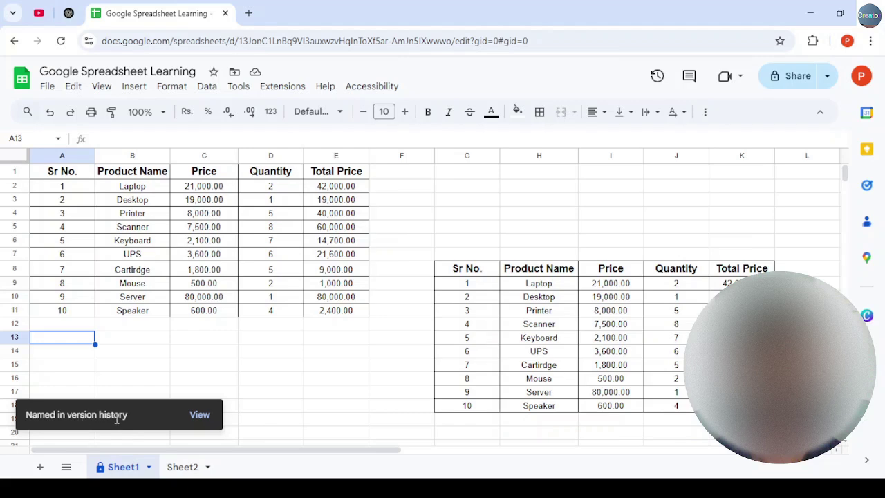
Open the spreadsheet's version history and look through the dated list of all versions
click(47, 86)
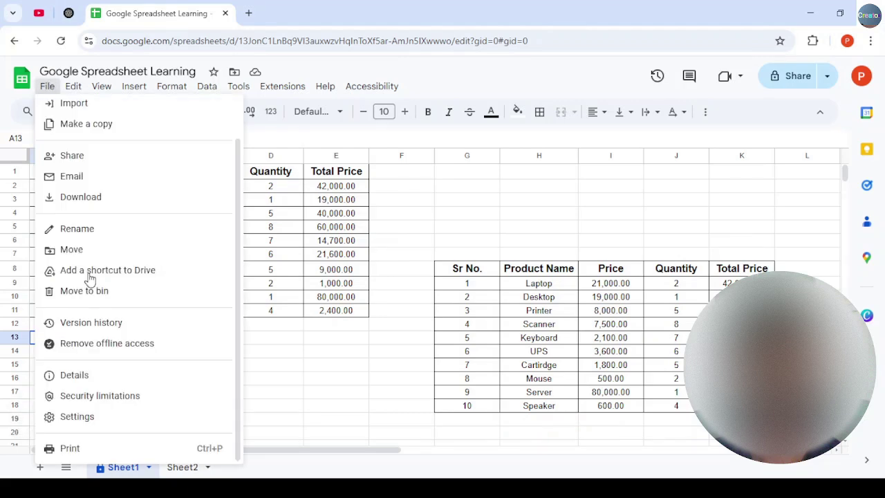
mouse_move(98, 330)
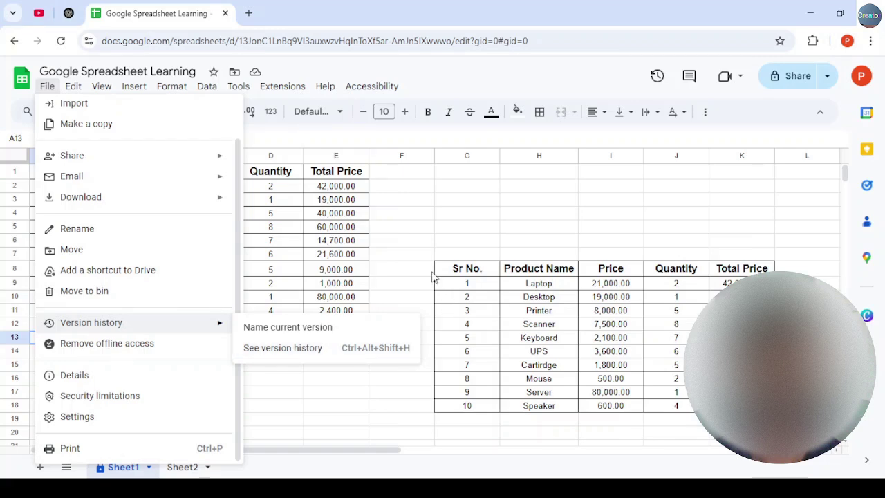
click(411, 257)
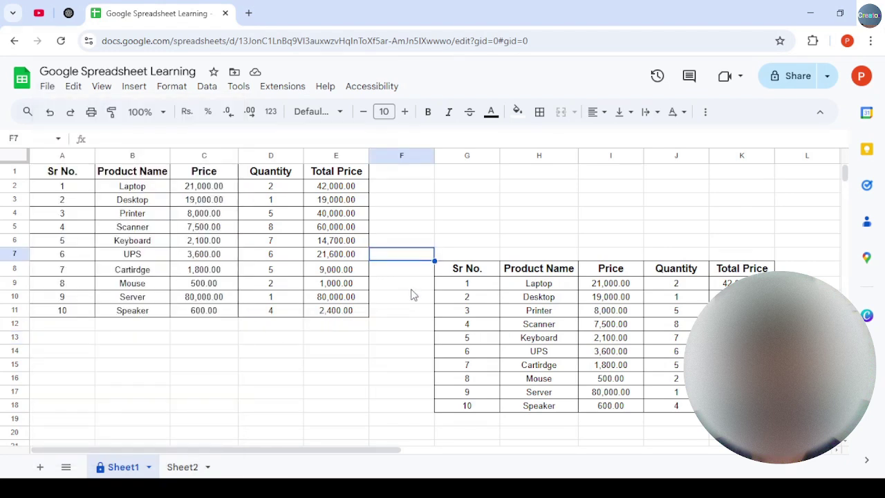
key(ctrl+alt+shift+h)
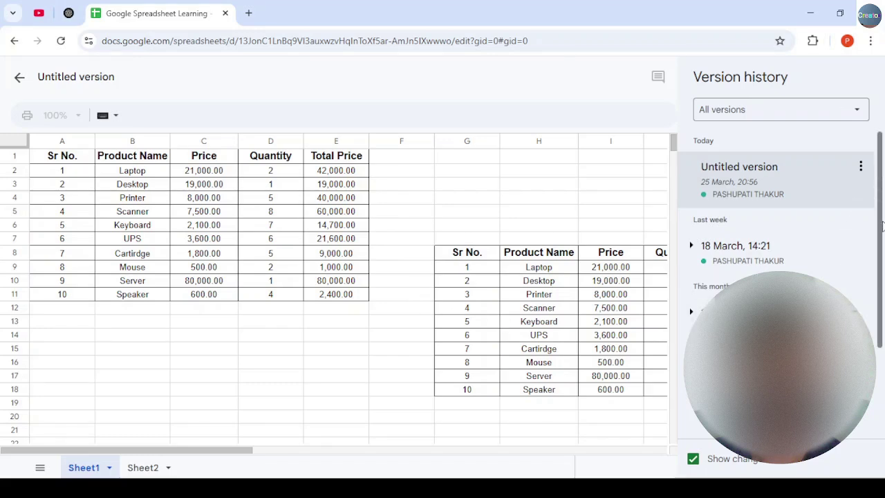
drag(881, 219, 880, 358)
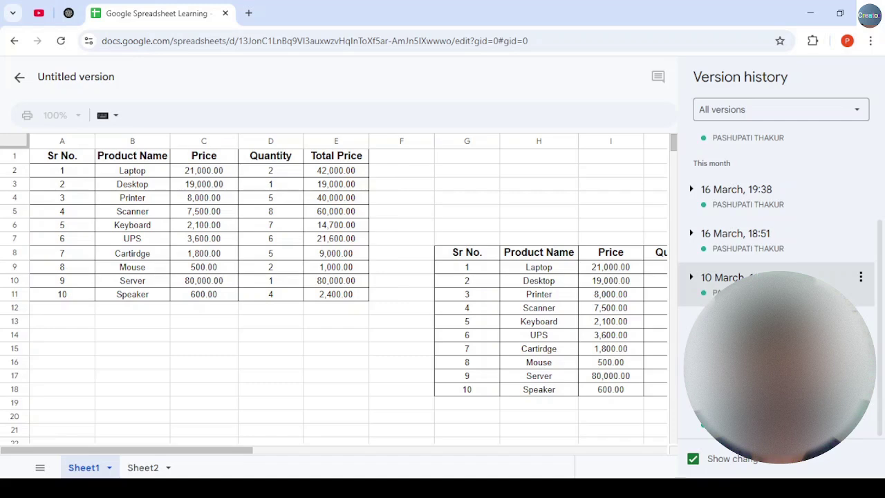
drag(881, 256, 881, 193)
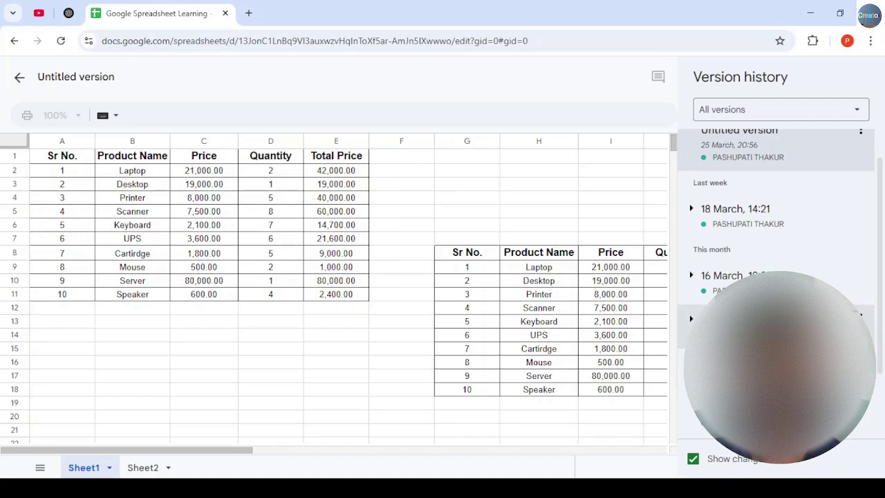
Preview the earlier spreadsheet versions from 16 March, 18:51 and 18 March, 14:21
click(760, 318)
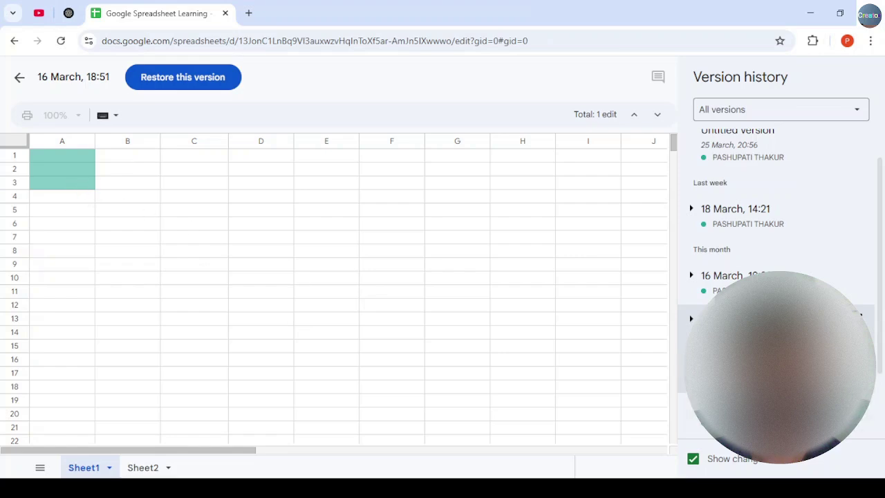
click(768, 216)
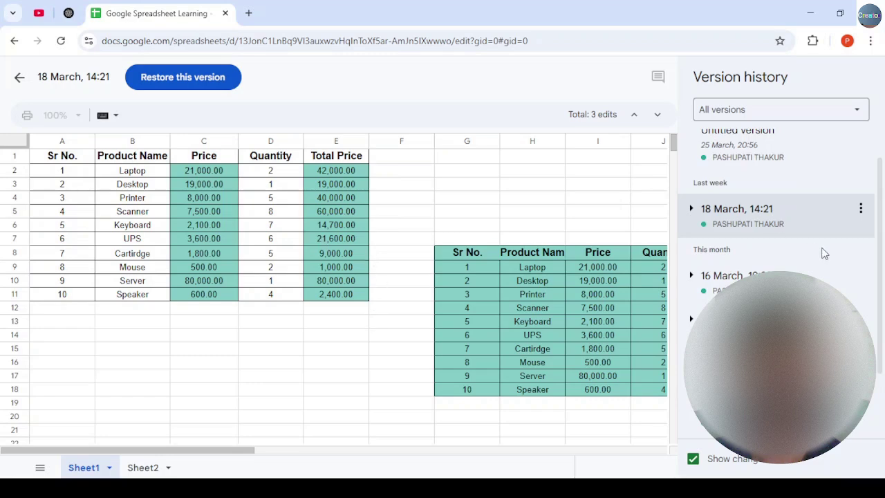
scroll(875, 222, up, 2)
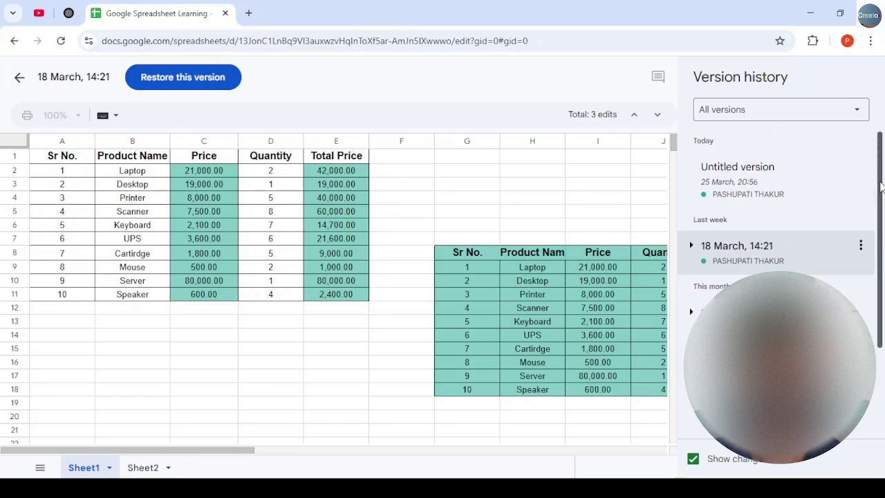
Reopen the spreadsheet's version history, view the latest named version, and return to the sheet
click(746, 190)
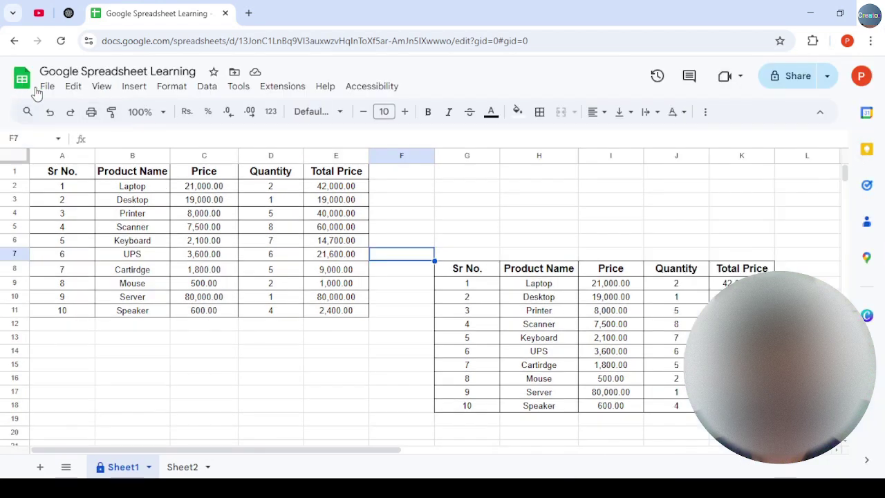
click(46, 87)
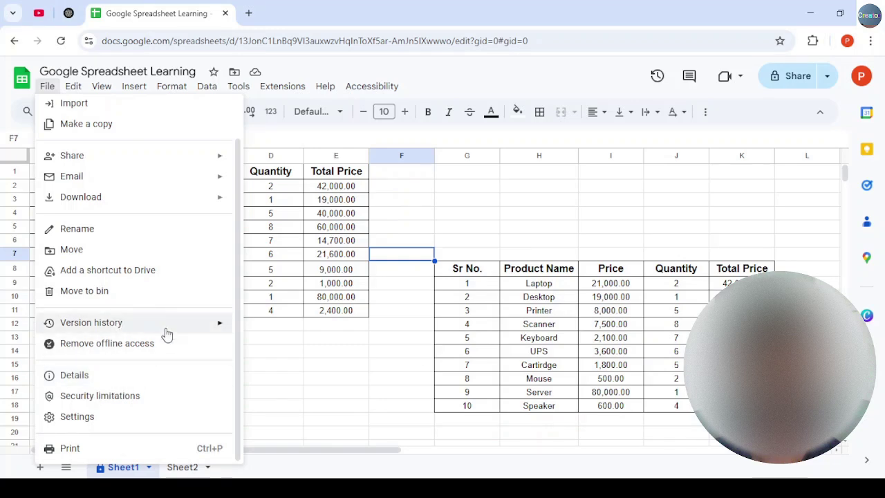
mouse_move(164, 334)
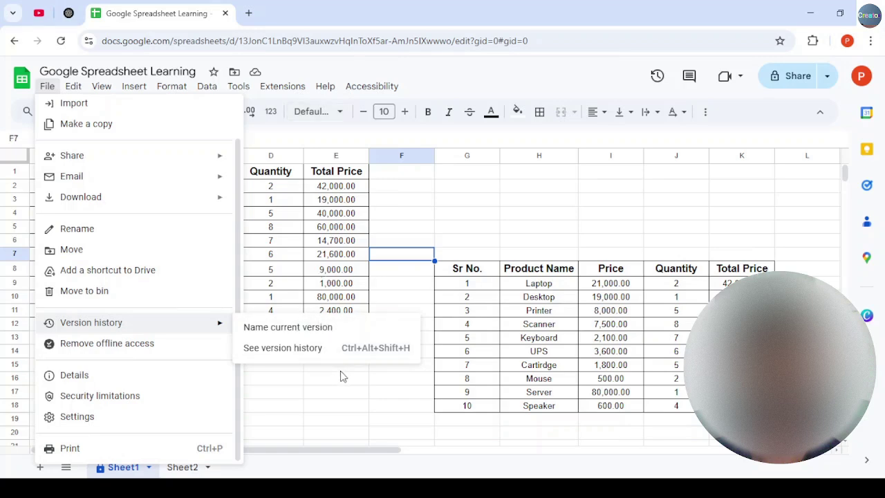
click(298, 351)
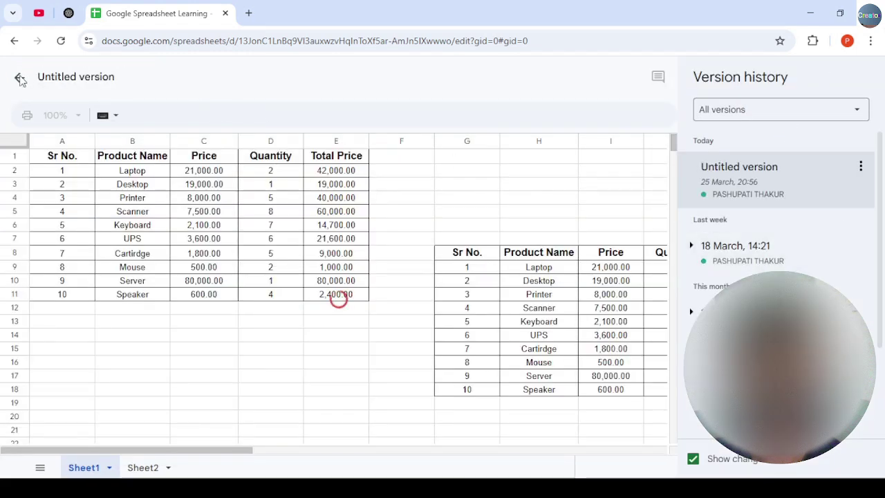
key(Escape)
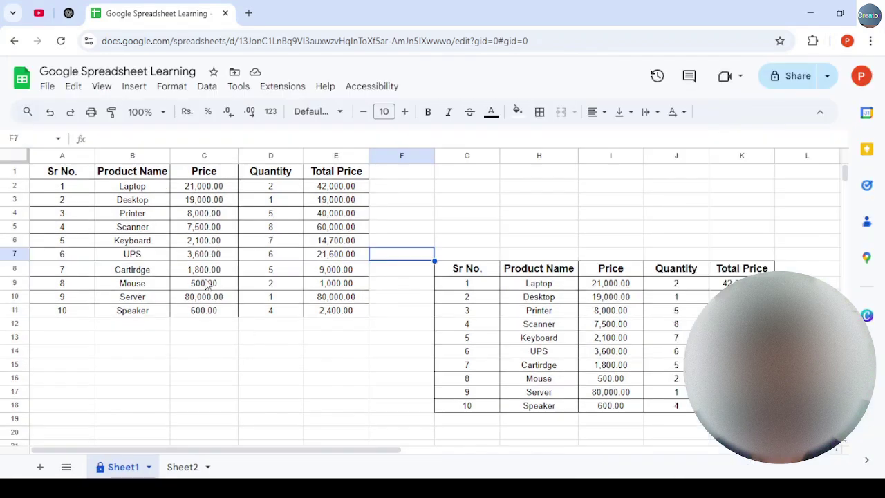
Remove the spreadsheet's offline access and make it available offline again
click(47, 85)
mouse_move(123, 325)
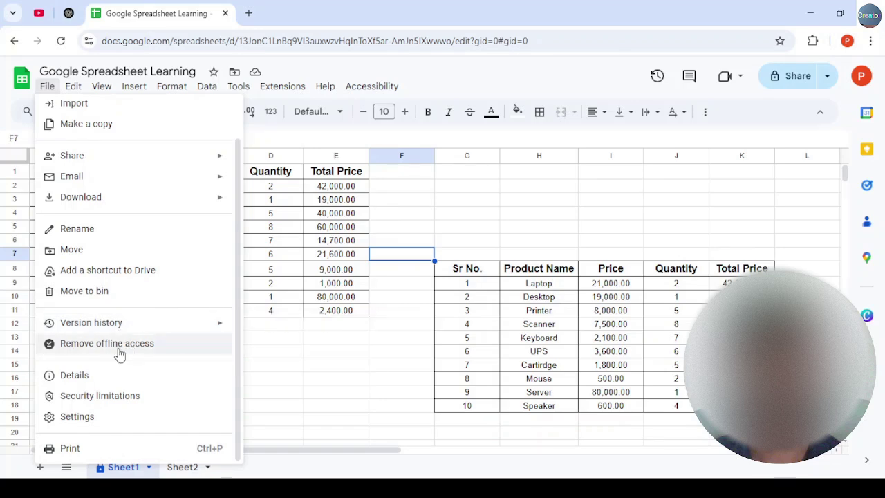
click(158, 349)
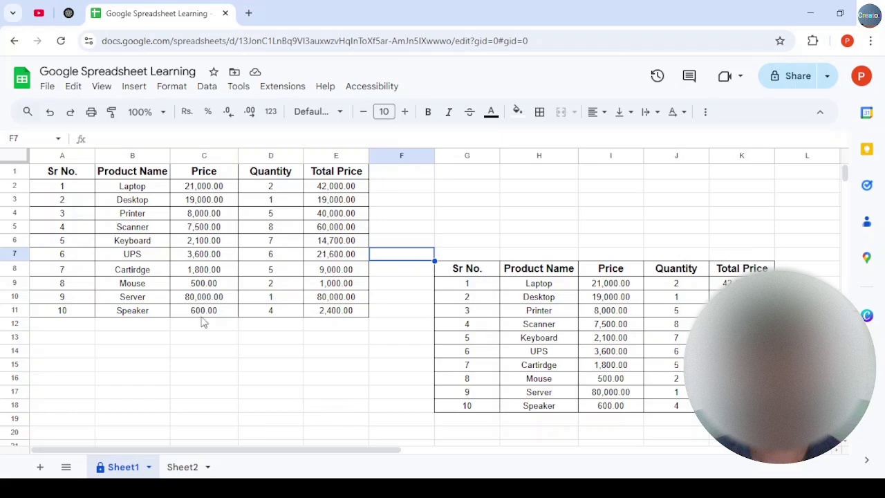
click(47, 86)
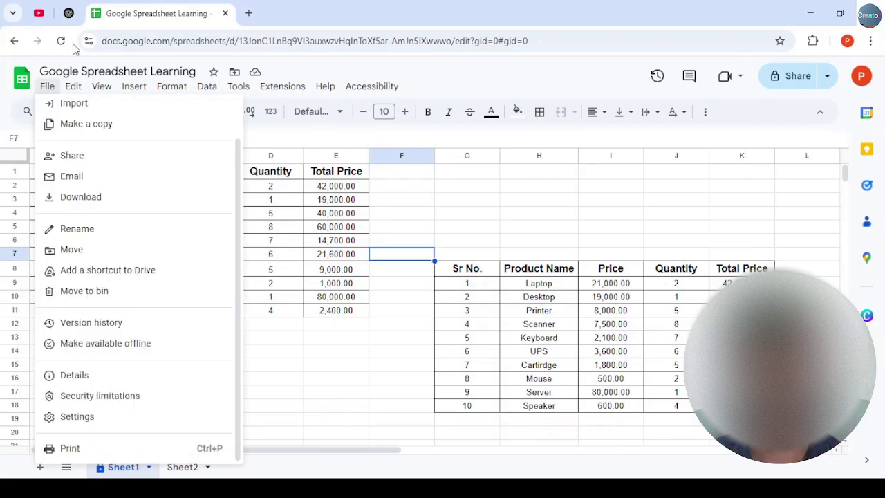
click(80, 346)
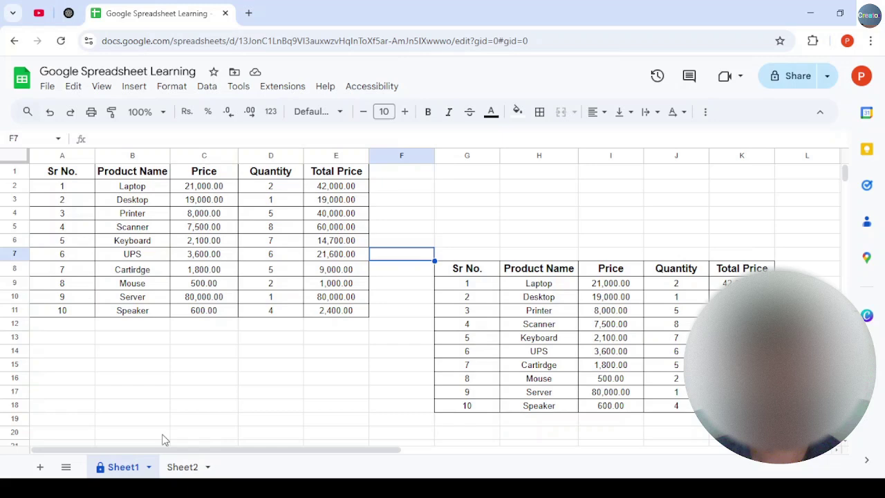
click(179, 467)
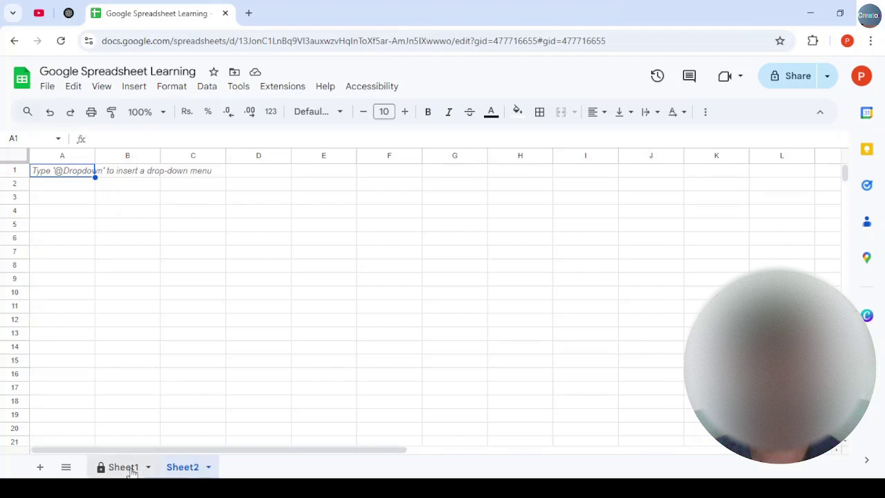
click(125, 467)
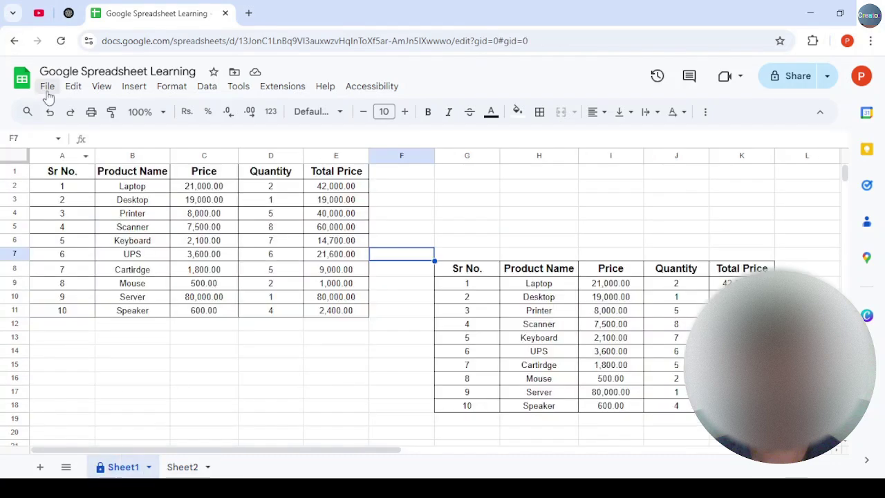
Examine the spreadsheet's document details, including its location, owner, modified time and creation date, and close them
click(47, 87)
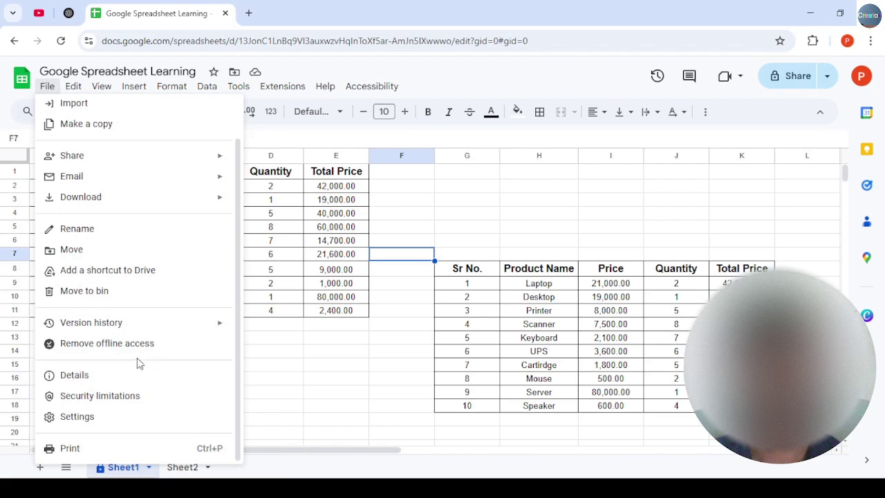
click(74, 375)
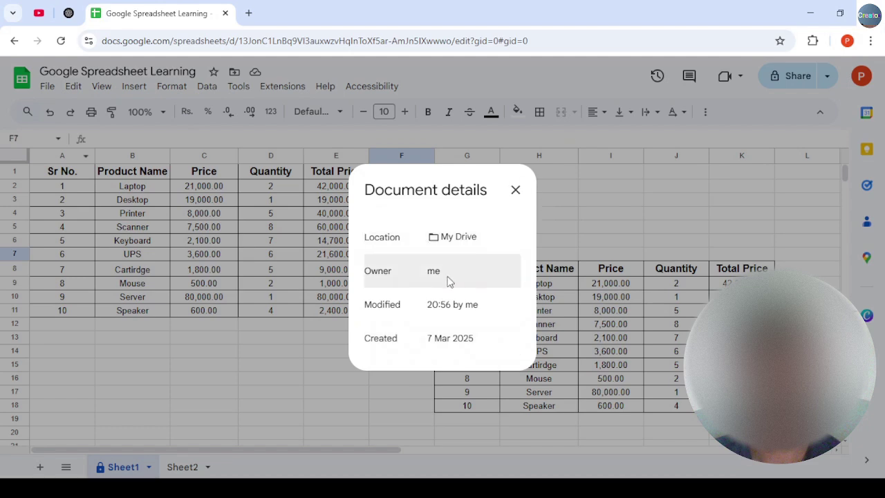
mouse_move(446, 281)
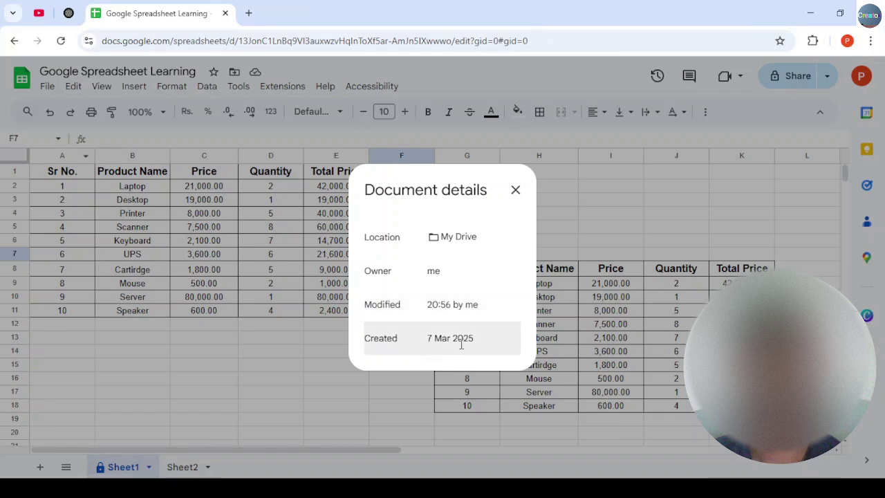
click(515, 190)
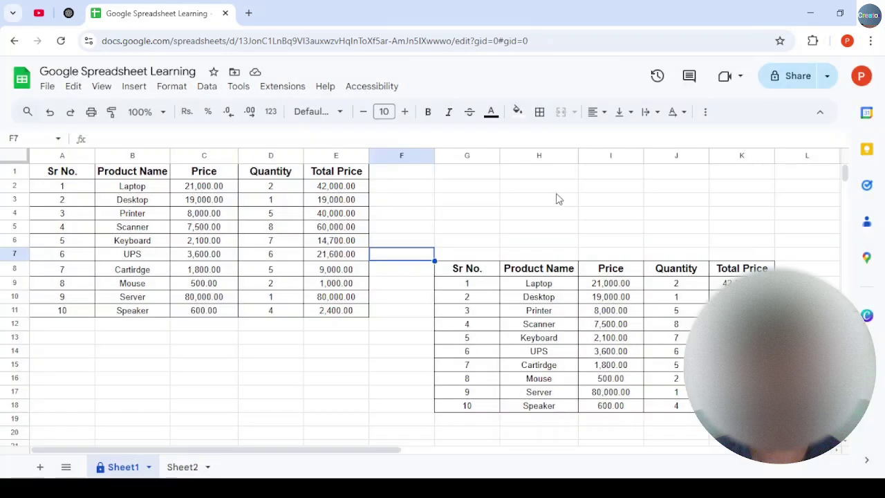
Enter 1 in cell B14 of Sheet1, below the product table
click(47, 86)
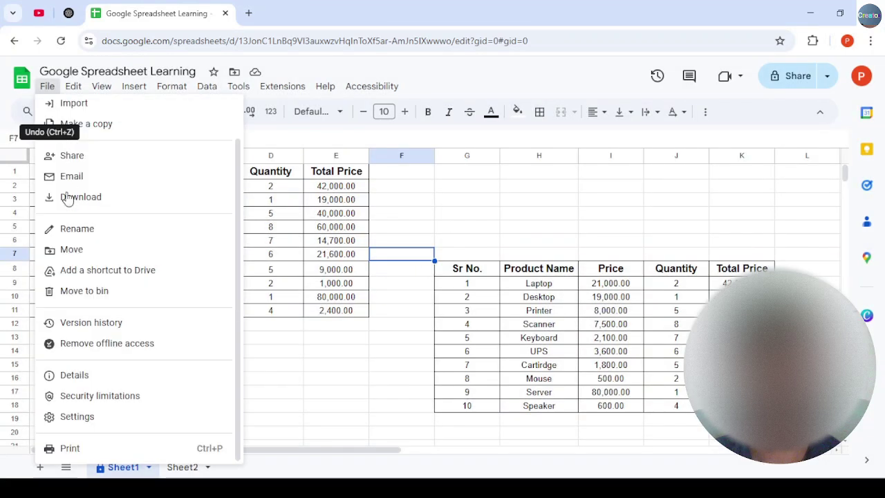
click(393, 338)
click(111, 354)
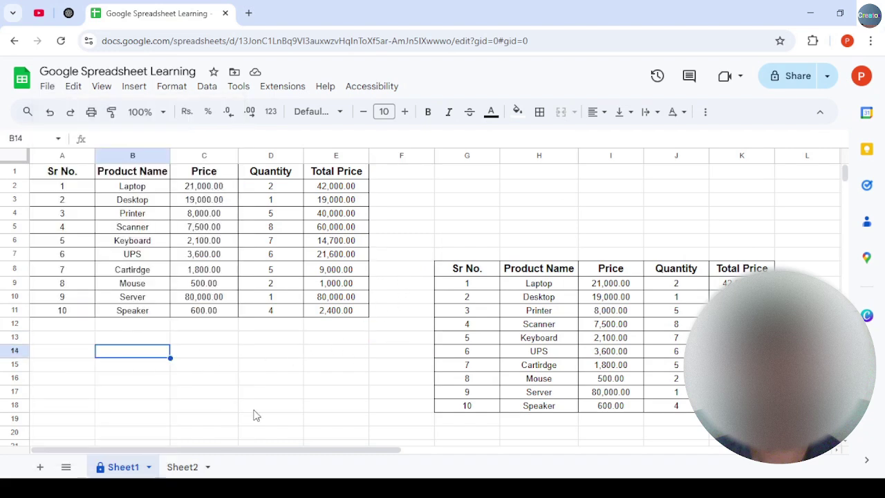
text(1)
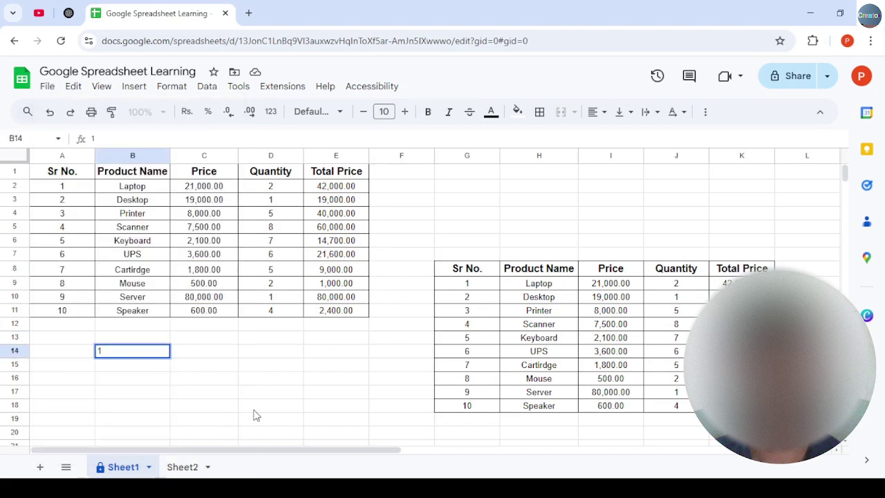
key(Return)
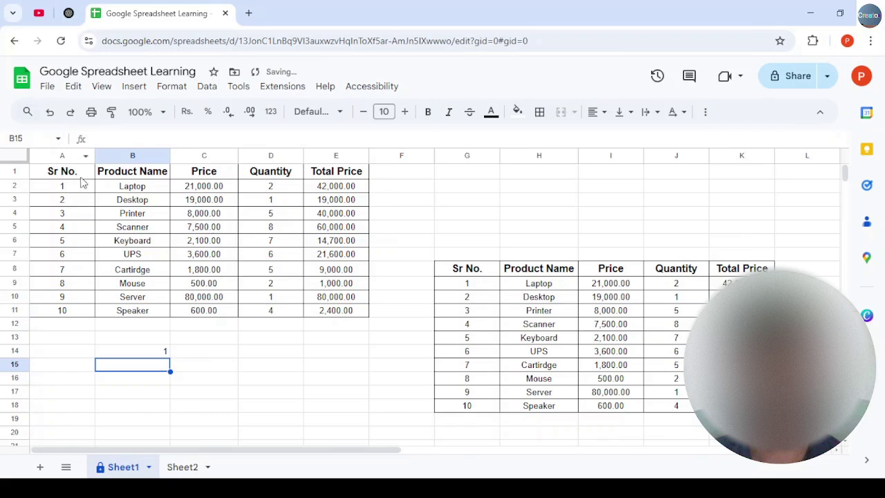
Check the modified time in the document details again and close the details
click(47, 85)
click(84, 376)
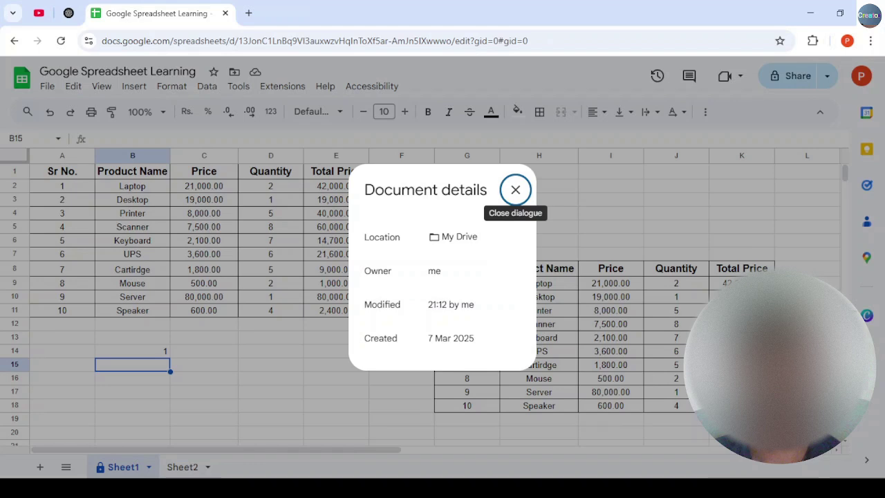
click(515, 190)
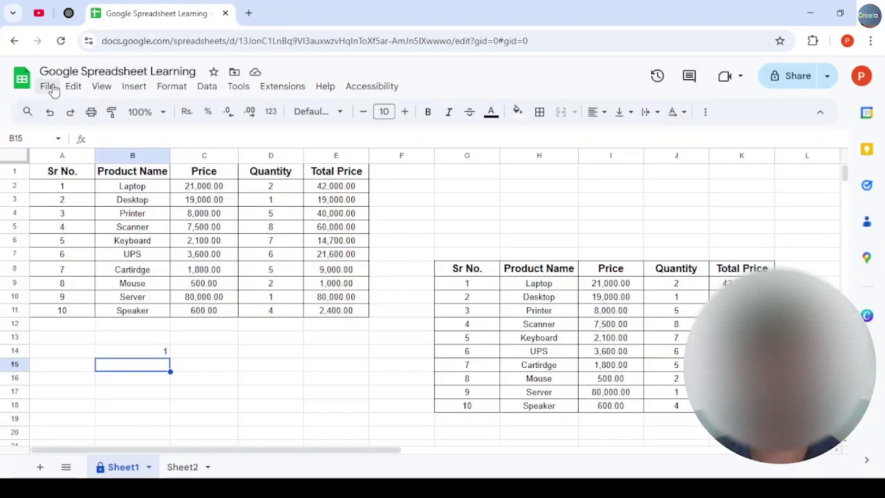
Open the spreadsheet's security limitations and check whether any are applied
click(48, 86)
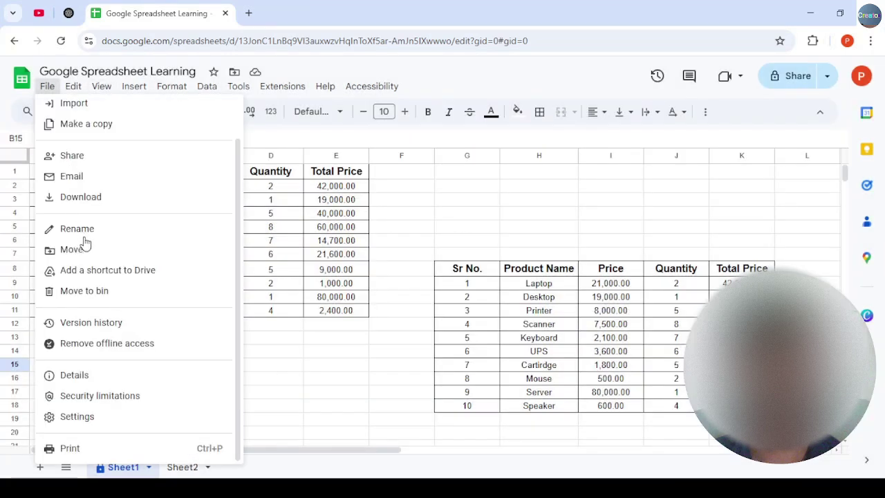
click(114, 396)
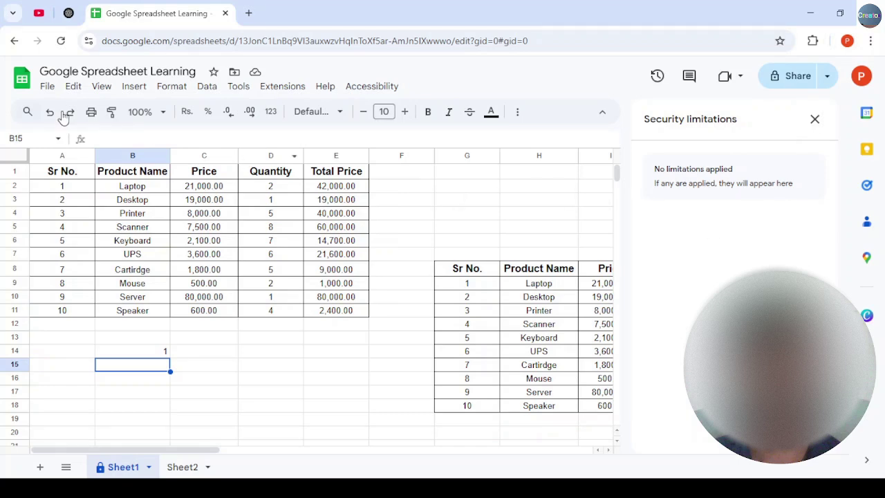
click(53, 92)
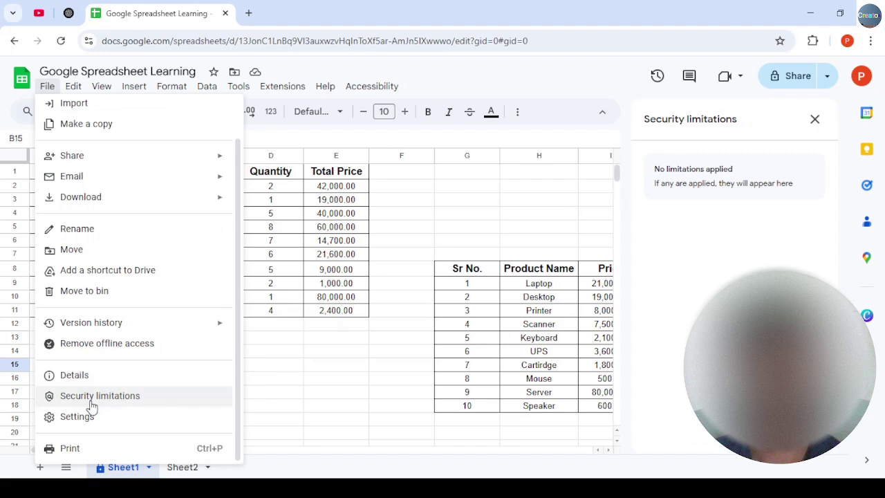
click(694, 223)
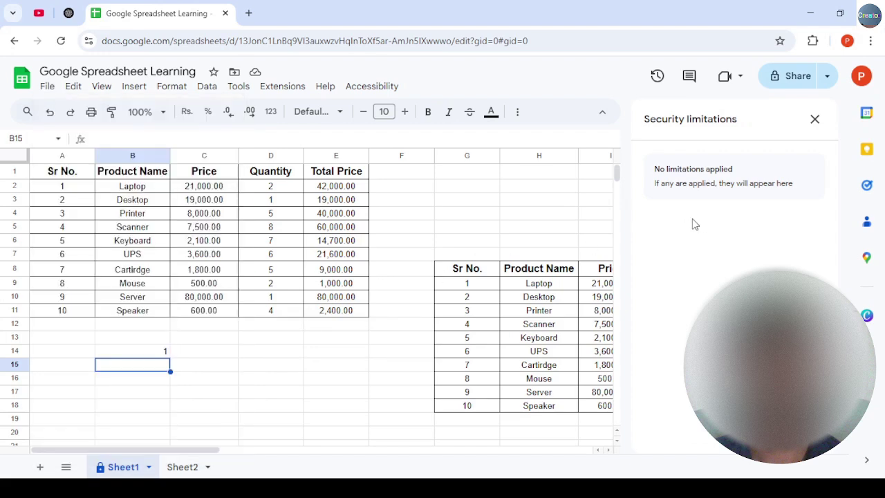
Copy the heading "Security limitations", switch to ChatGPT, and ask in a new chat "Security limitations in google spreed sheet kya hai"
drag(645, 120, 741, 122)
key(ctrl+c)
click(68, 13)
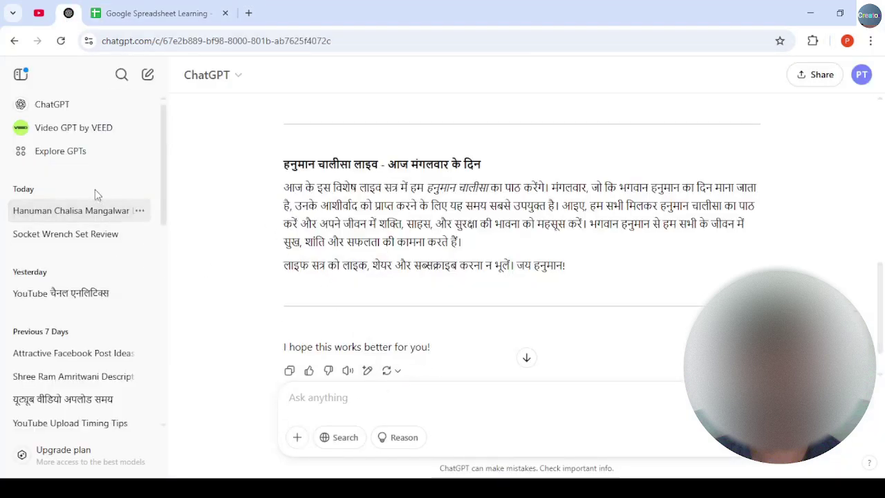
click(148, 76)
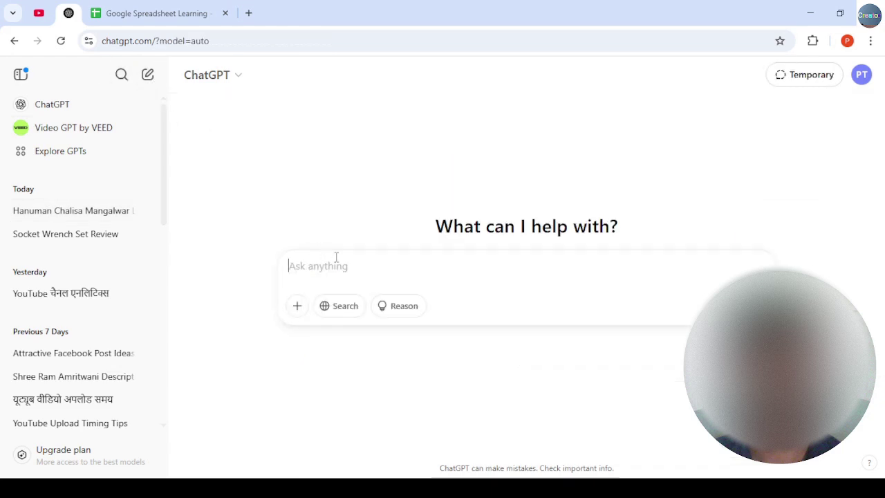
key(ctrl+v)
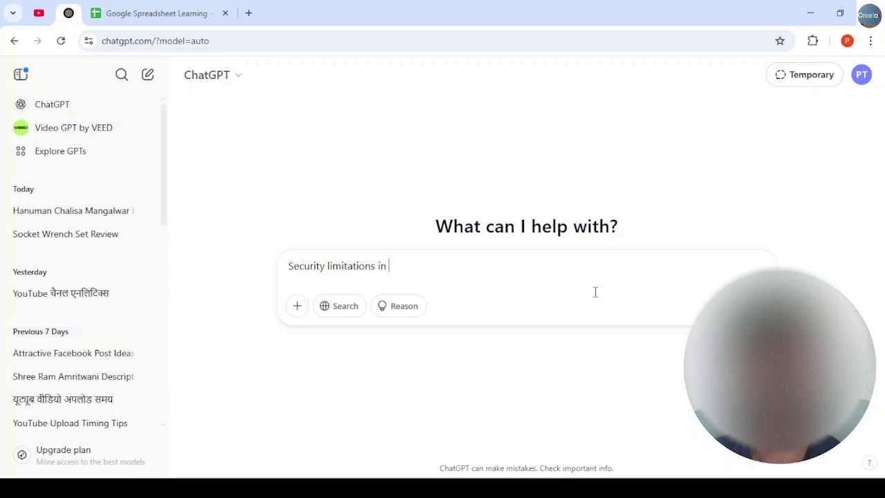
text(in google spreed sh)
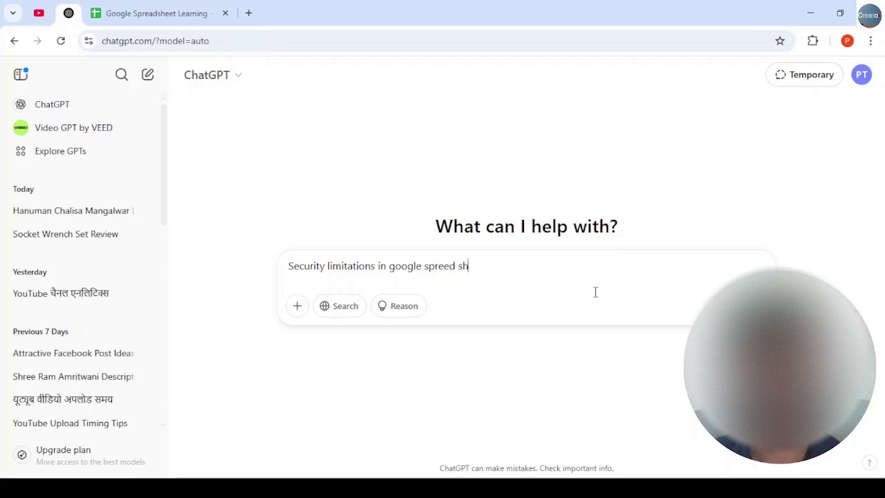
text(eet kya hai)
key(Return)
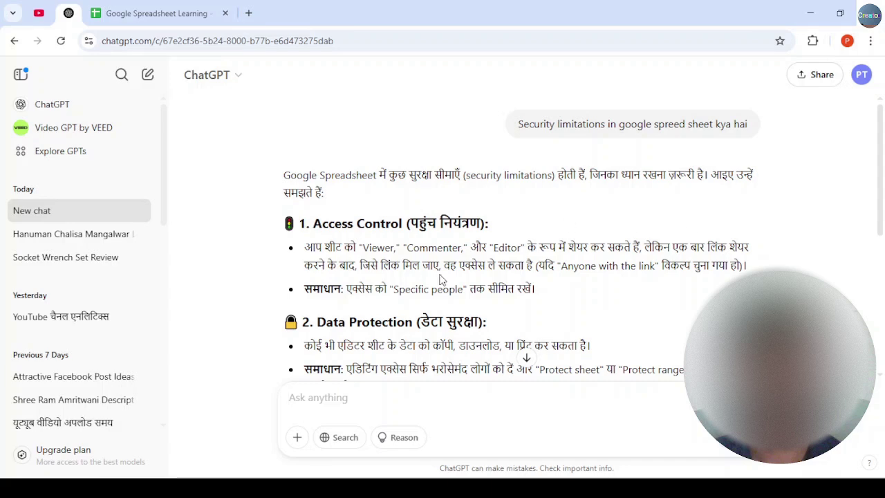
Read ChatGPT's answer on access control, data protection, formula tampering, version control and external integrations, highlighting the data protection lines
scroll(452, 276, down, 1)
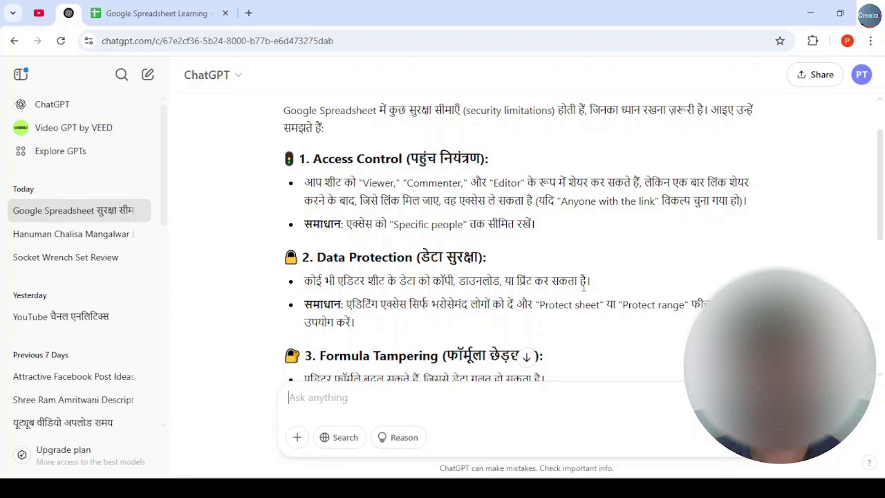
drag(316, 281, 587, 287)
click(488, 280)
drag(345, 304, 596, 307)
drag(406, 280, 548, 275)
click(413, 300)
scroll(444, 357, up, 2)
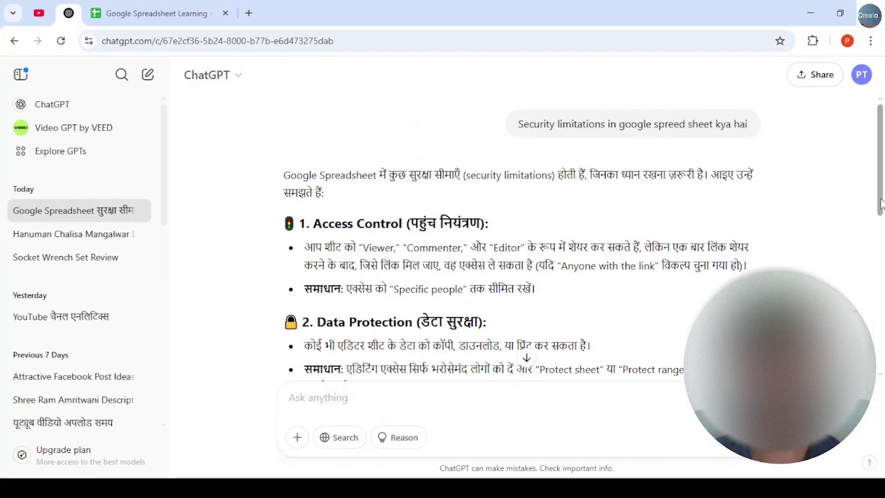
scroll(881, 271, down, 2)
drag(881, 271, 881, 309)
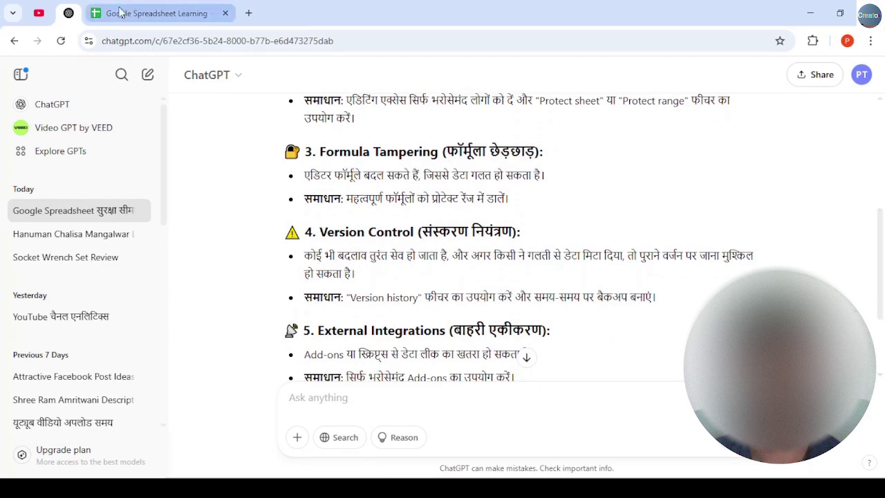
Switch back to the Google Sheets spreadsheet and inspect the Total Price formulas in cells E4 and E2
click(104, 13)
click(335, 215)
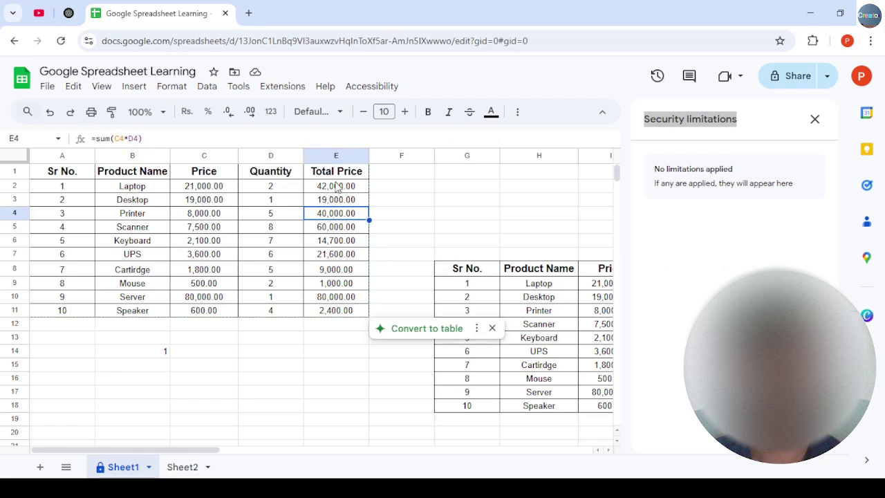
click(335, 188)
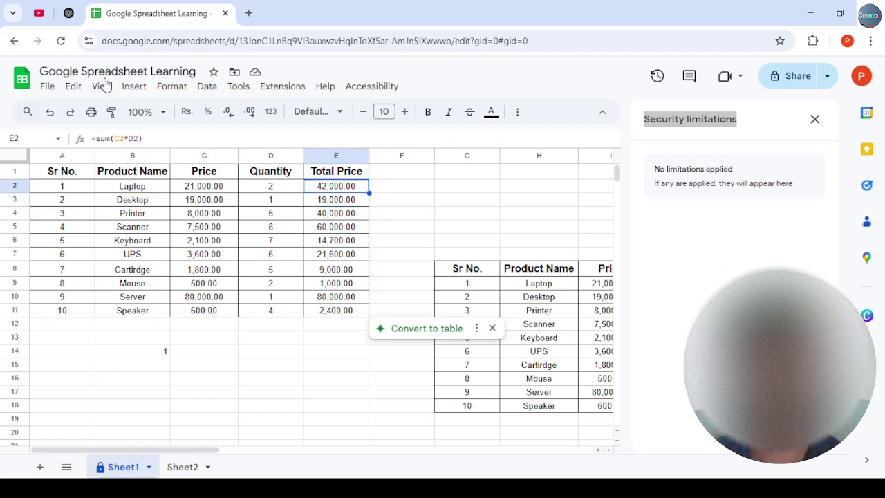
Review ChatGPT's version control advice and compare it with the version history commands available in the spreadsheet
click(67, 13)
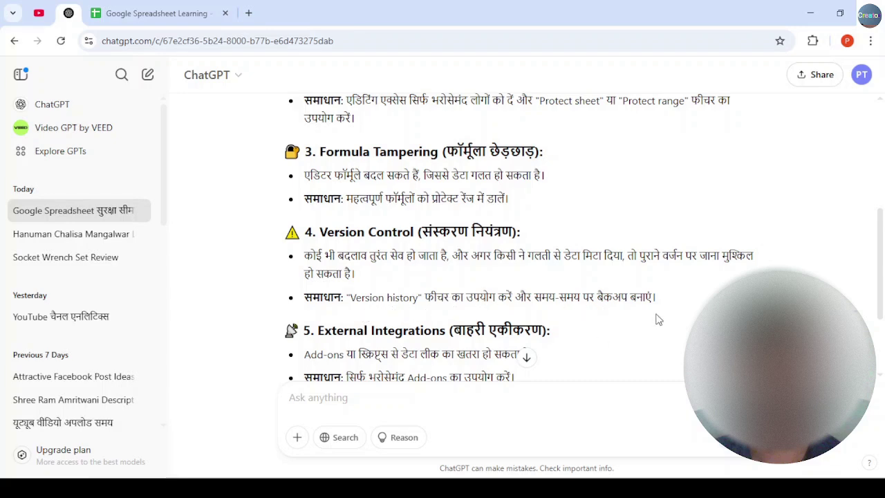
click(142, 15)
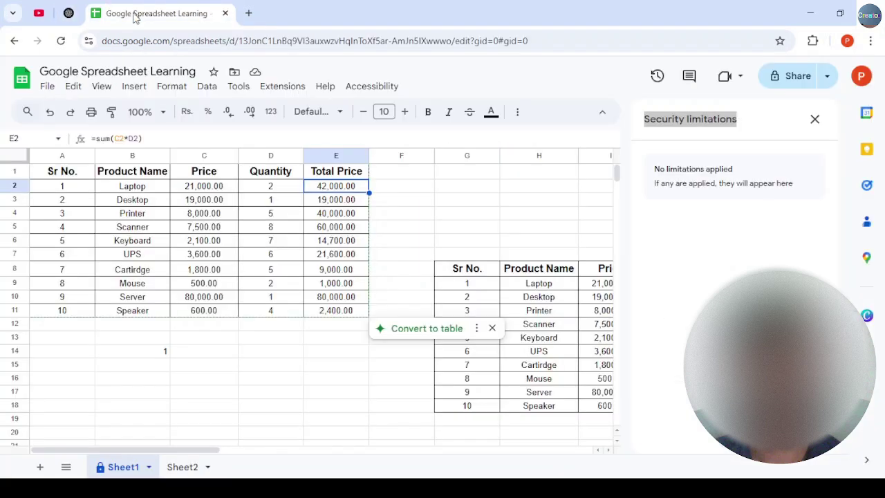
click(47, 86)
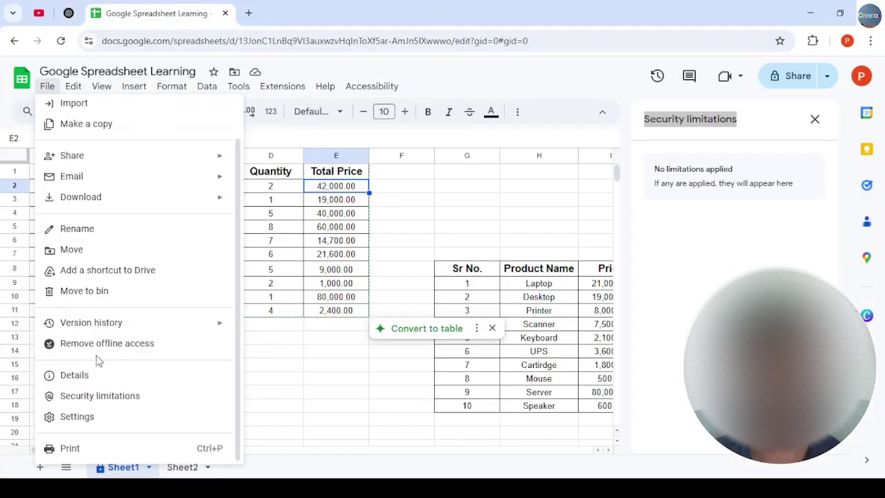
mouse_move(137, 325)
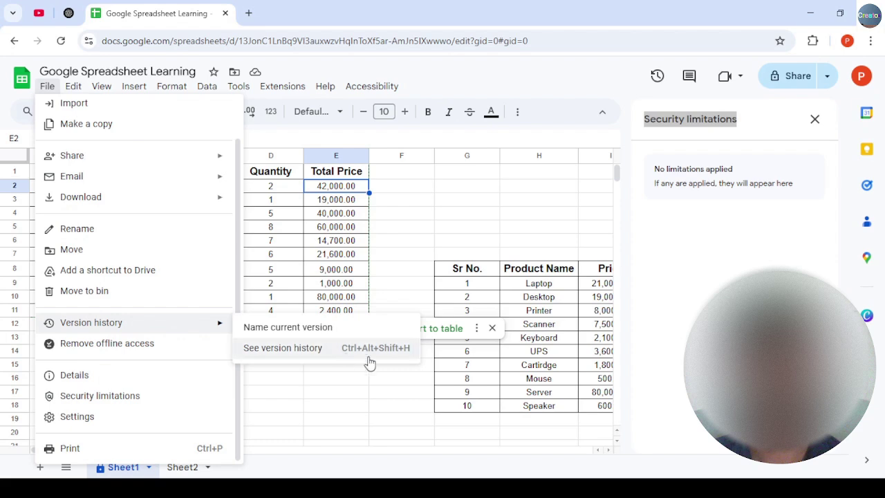
click(355, 409)
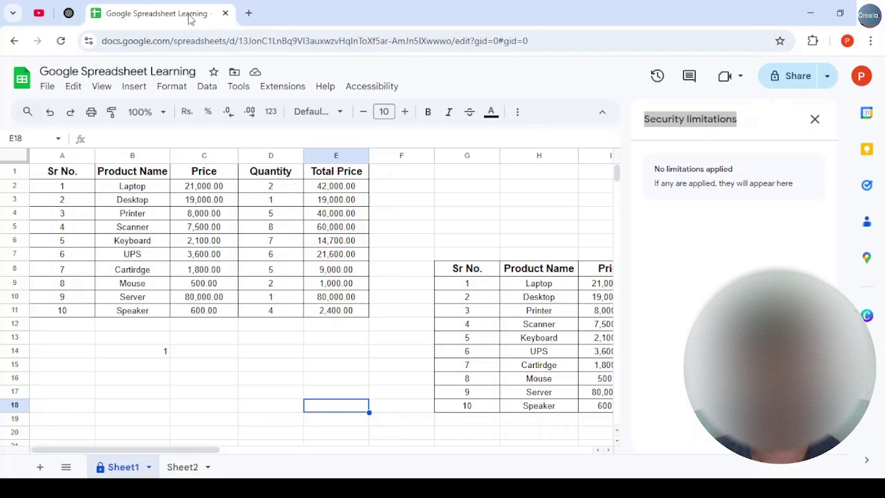
Read the rest of ChatGPT's answer on external integrations, then review access control and data protection again
click(68, 13)
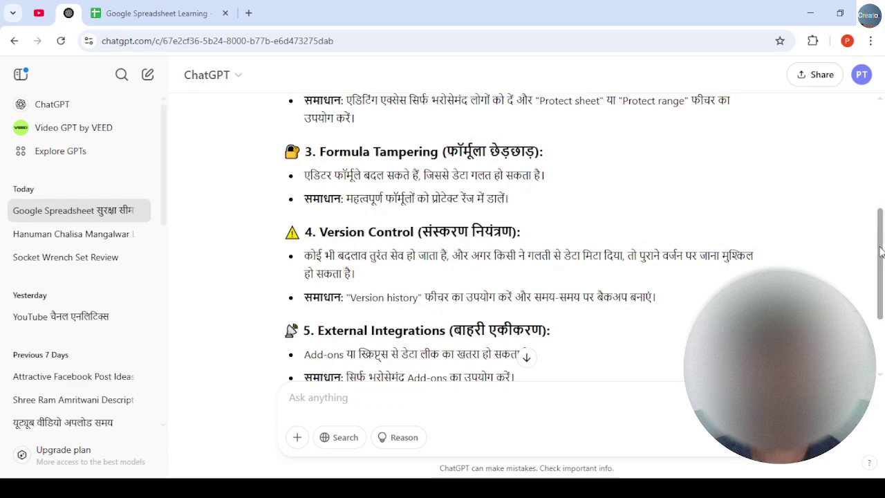
scroll(881, 287, down, 2)
scroll(881, 287, down, 1)
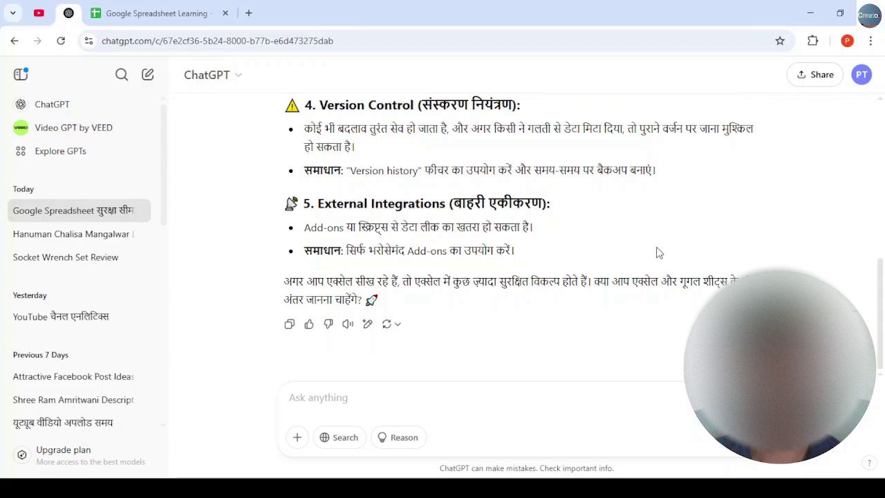
click(149, 13)
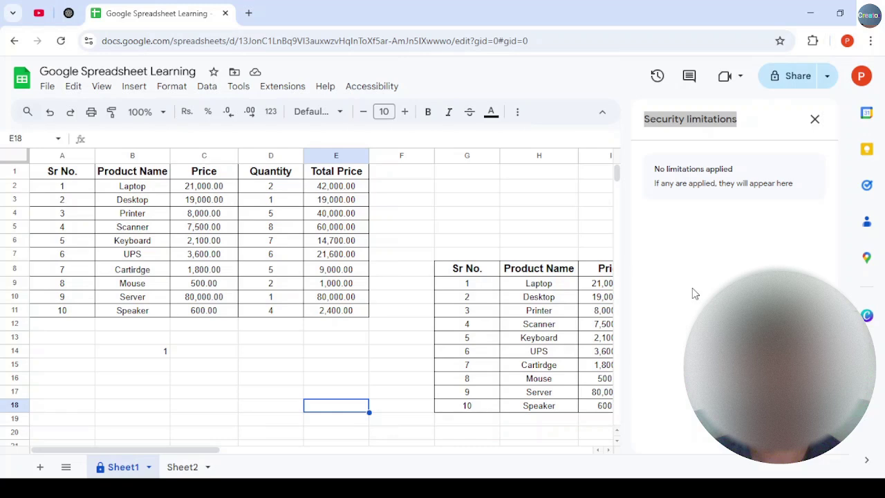
click(69, 13)
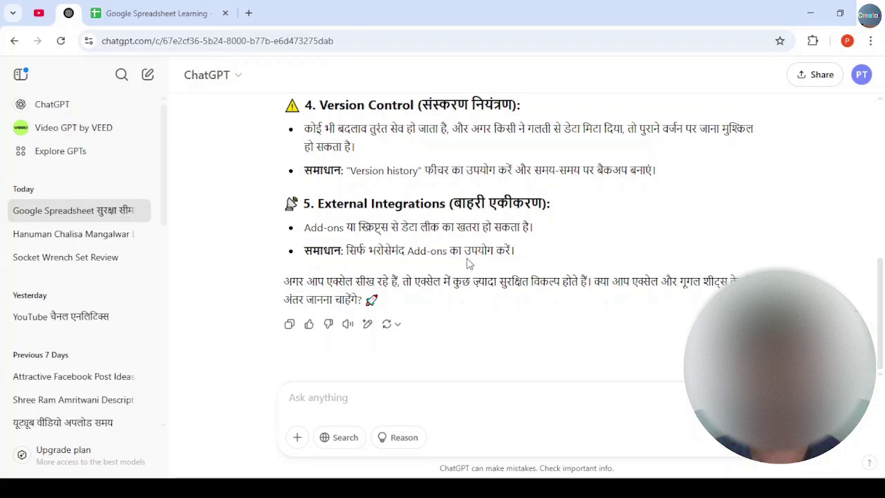
click(159, 14)
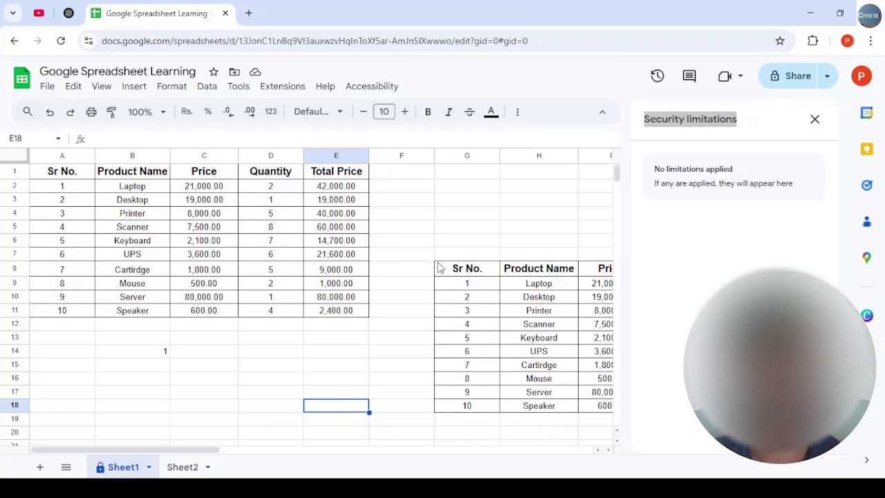
click(69, 13)
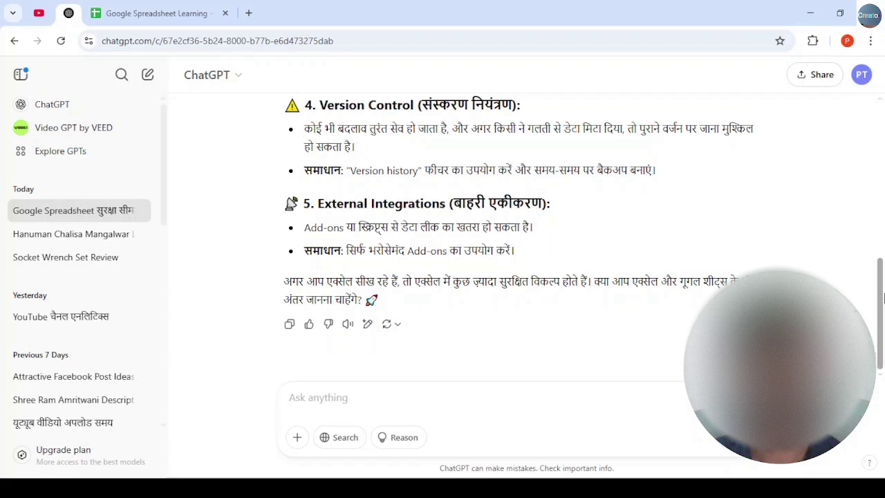
drag(876, 312, 881, 141)
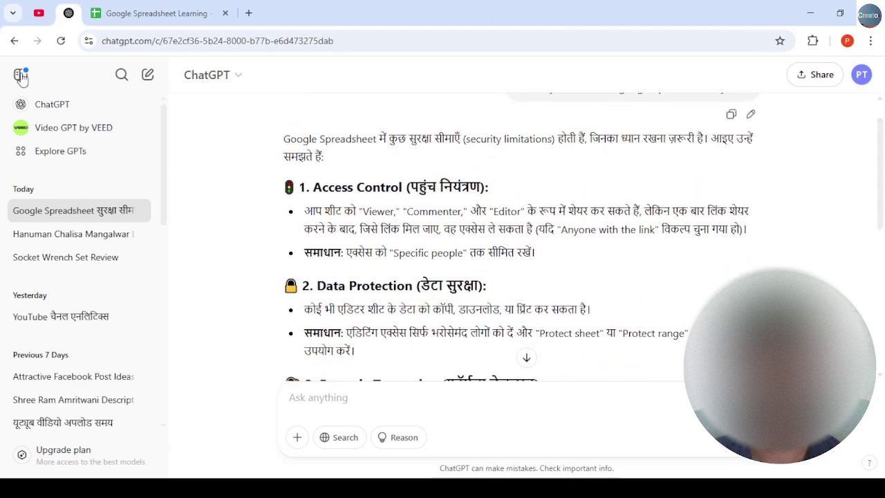
From the spreadsheet's settings, open the Google Account display language options and save the suggested Hindi as another language
click(119, 19)
click(47, 85)
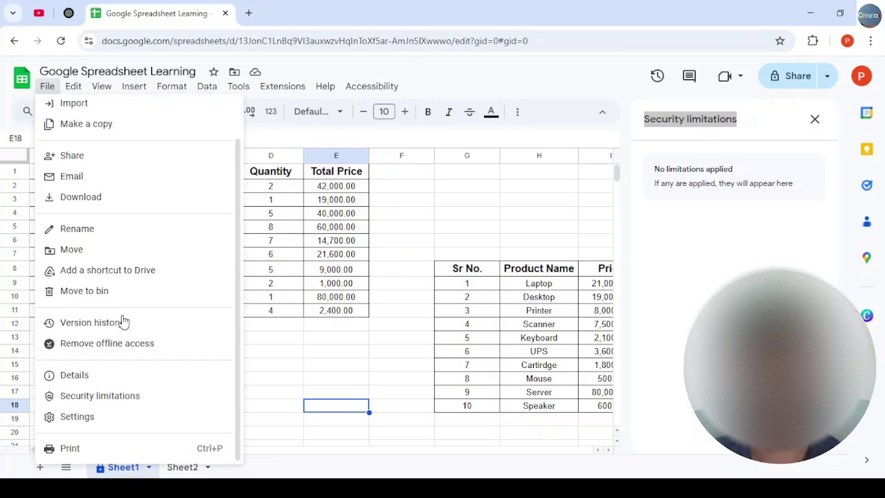
click(94, 417)
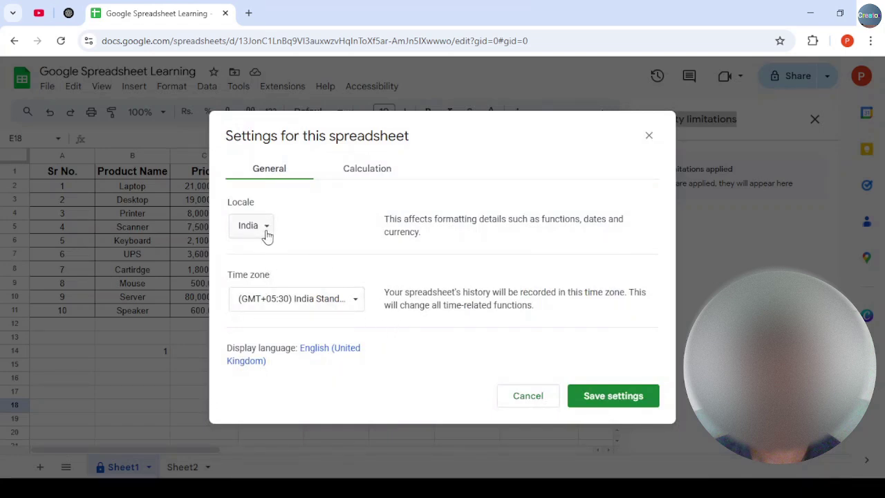
click(316, 350)
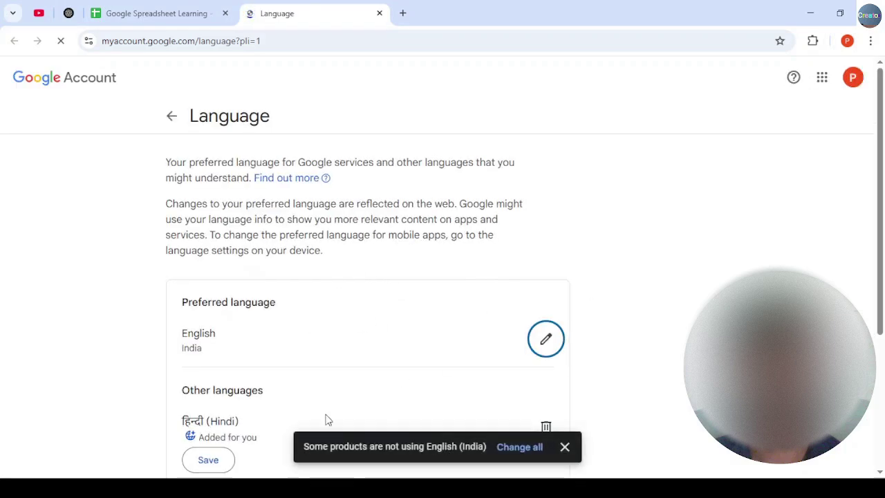
drag(879, 213, 880, 304)
click(210, 342)
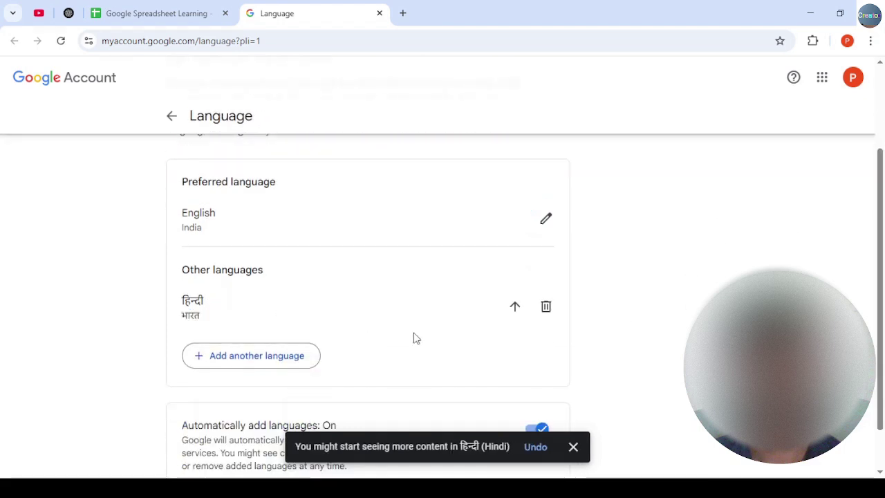
Return to the spreadsheet, save its settings and close the security limitations details
click(156, 15)
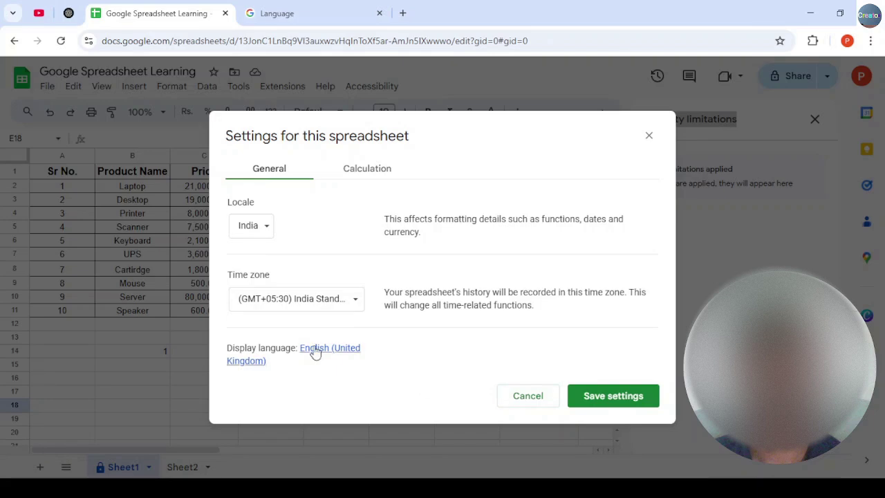
click(601, 396)
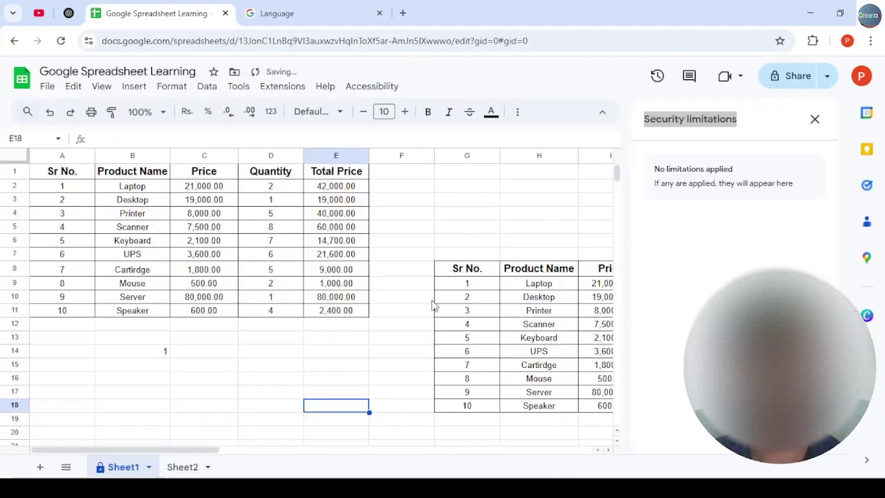
click(814, 120)
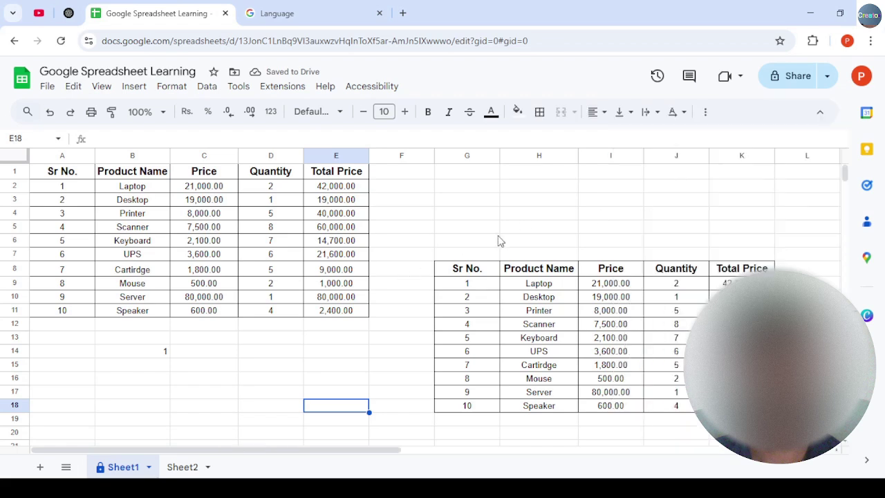
Reload the spreadsheet to check whether the display language has changed
click(400, 258)
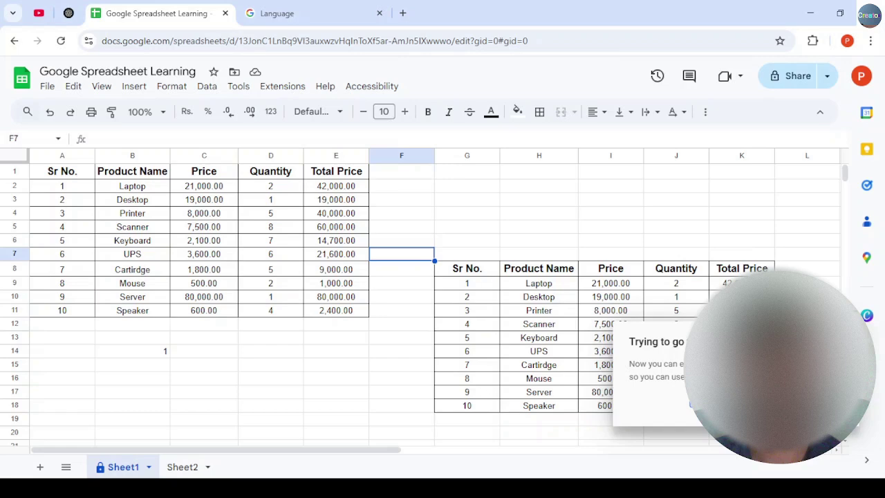
click(330, 352)
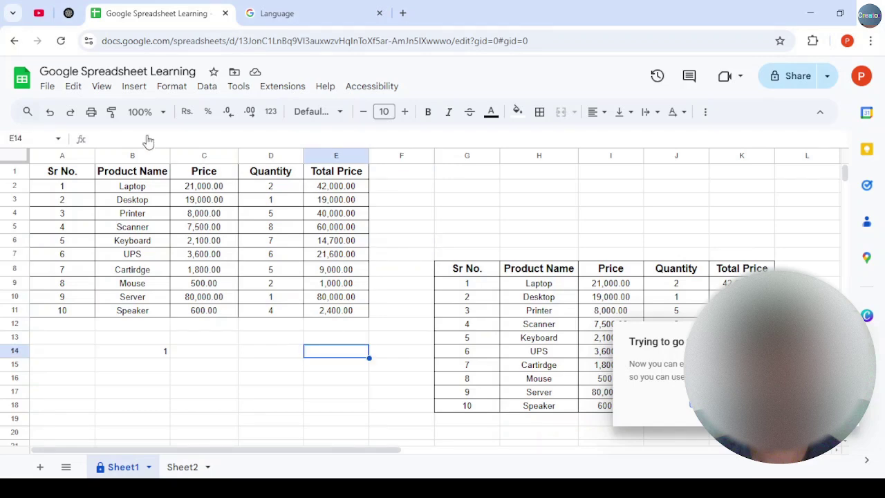
click(61, 41)
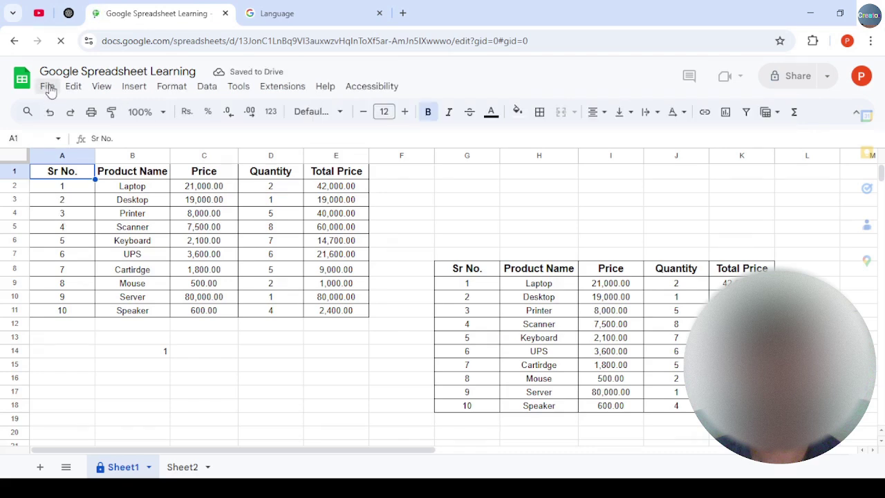
Reopen the display language options from the spreadsheet's settings and make Hindi (India) the preferred Google Account language
click(47, 87)
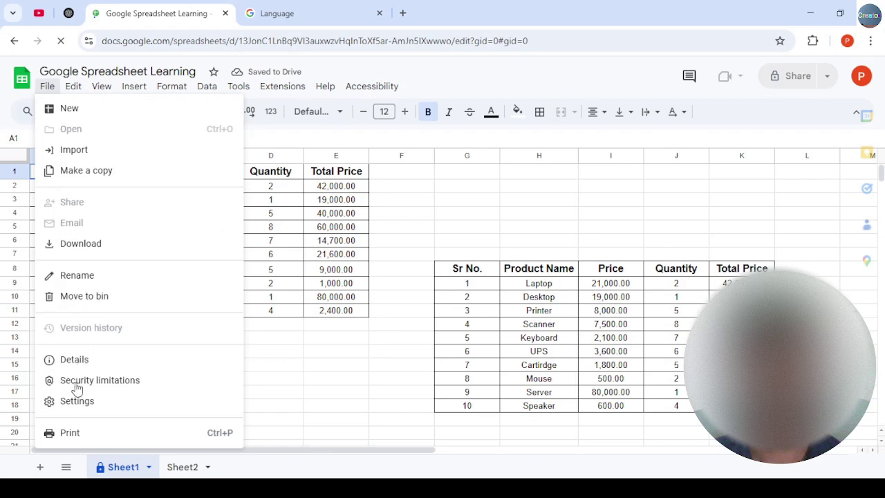
click(42, 89)
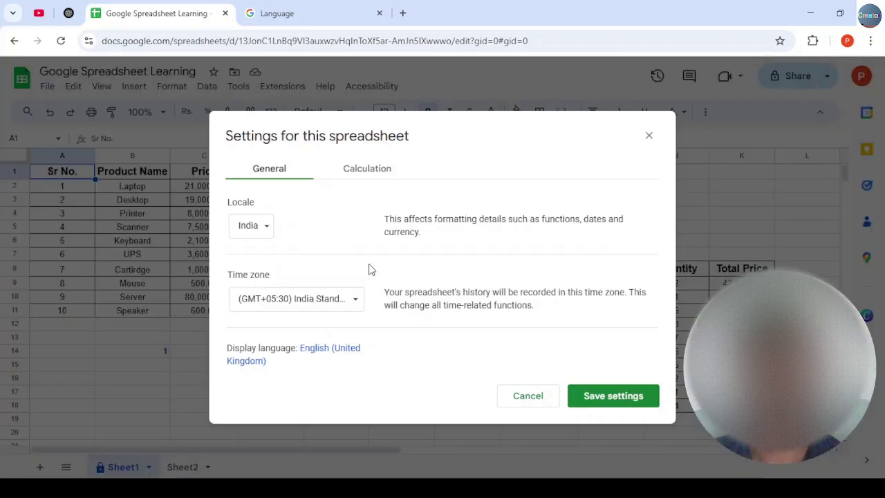
click(328, 356)
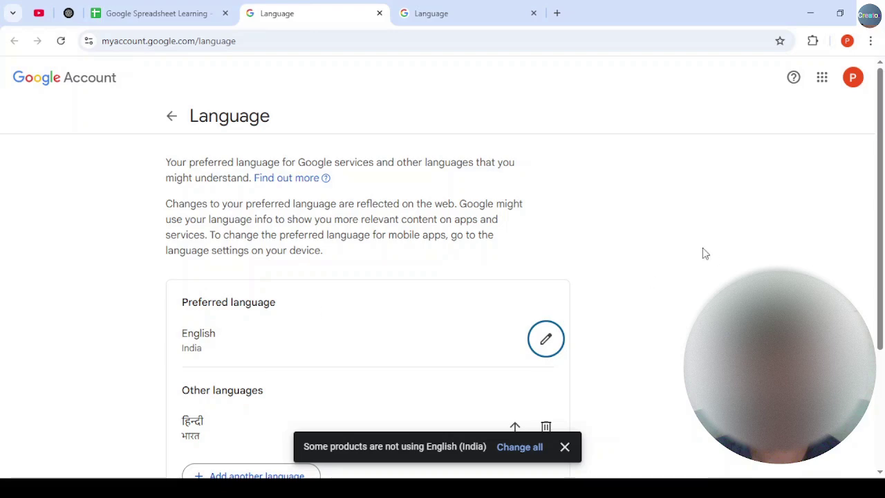
drag(880, 179, 882, 251)
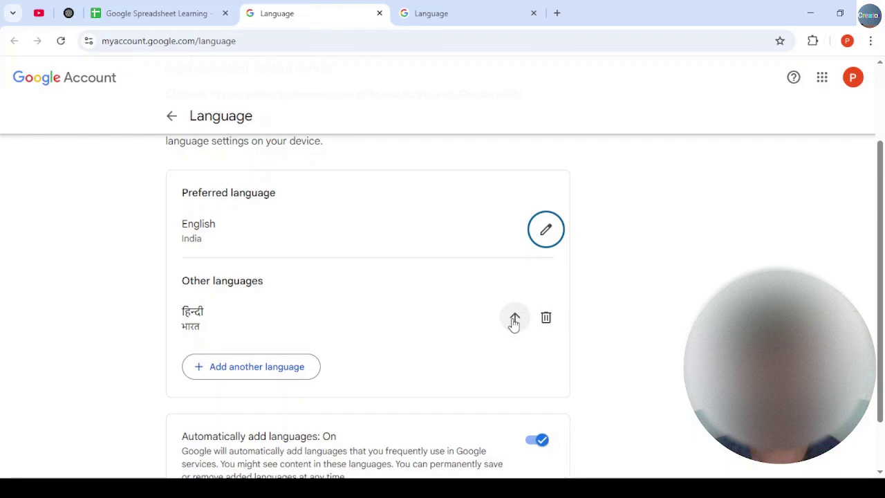
scroll(288, 362, up, 1)
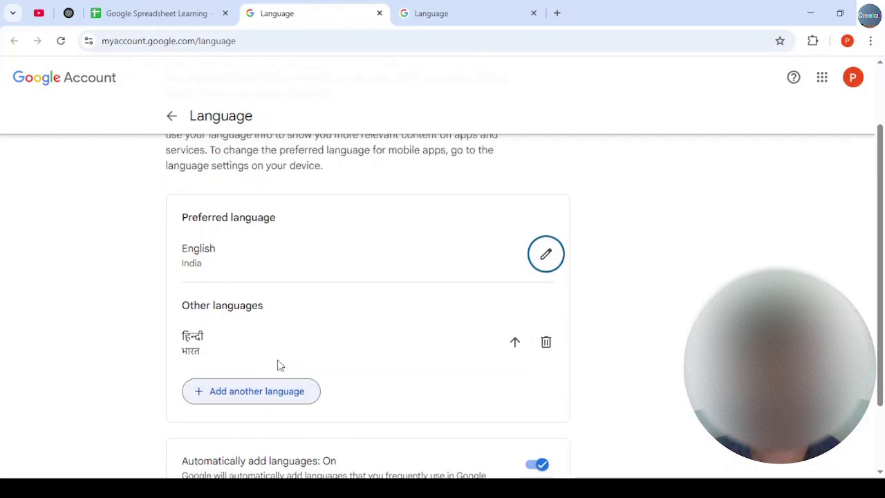
click(514, 385)
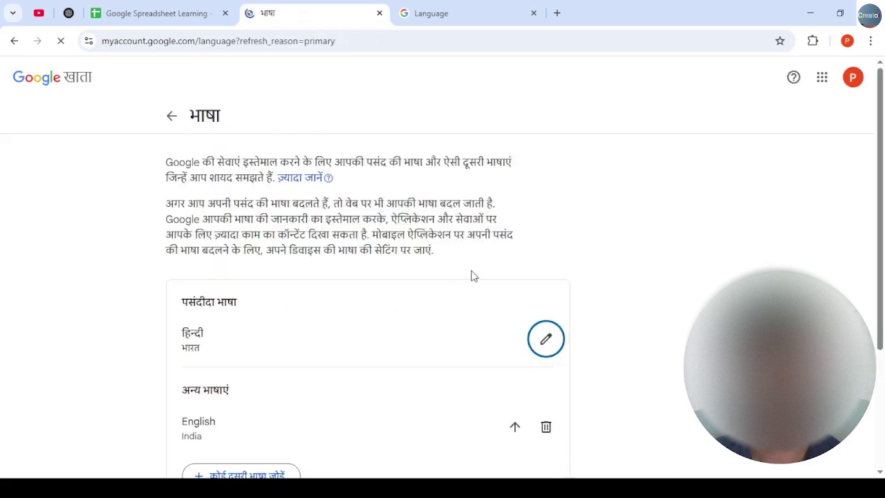
scroll(298, 340, down, 1)
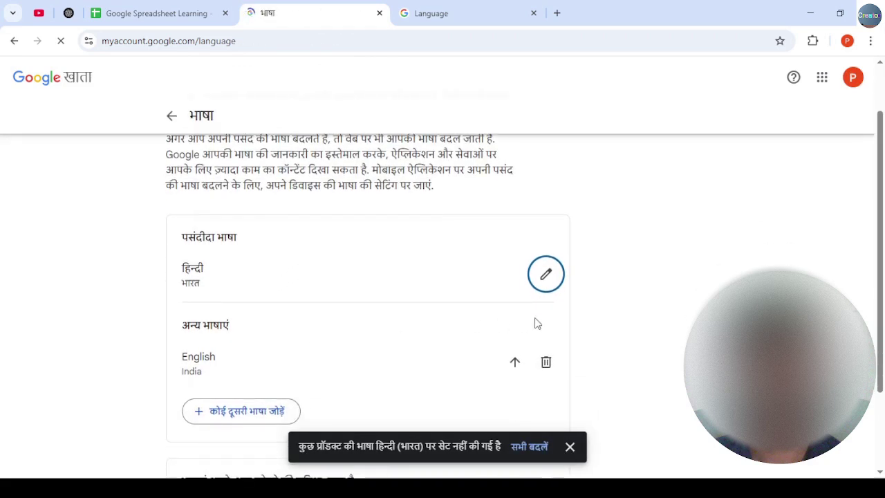
Save the spreadsheet settings and reload the spreadsheet to apply Hindi as its display language
click(172, 19)
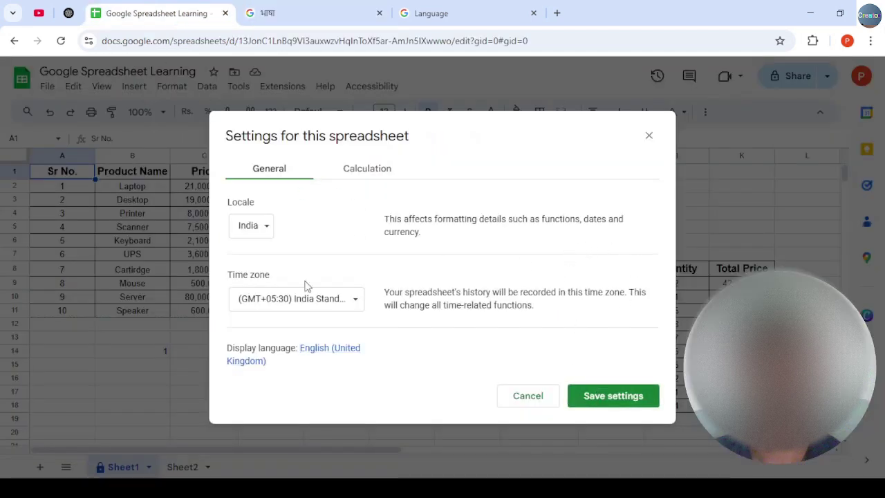
click(593, 395)
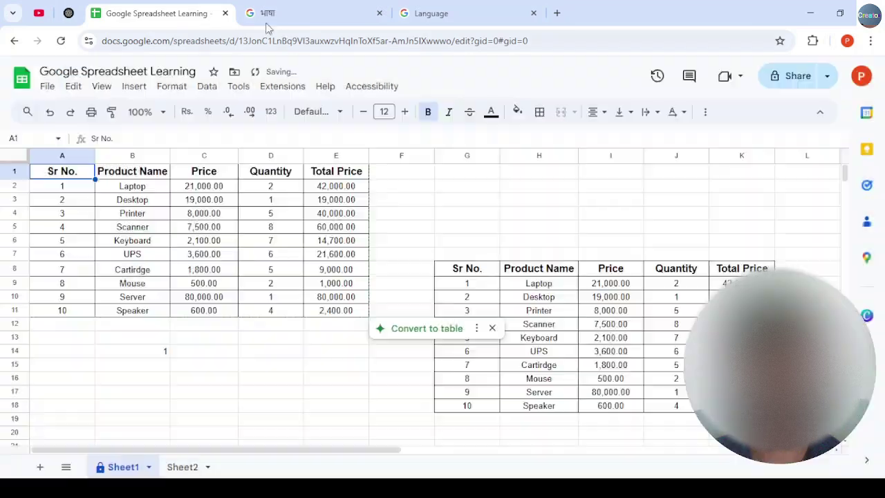
click(60, 41)
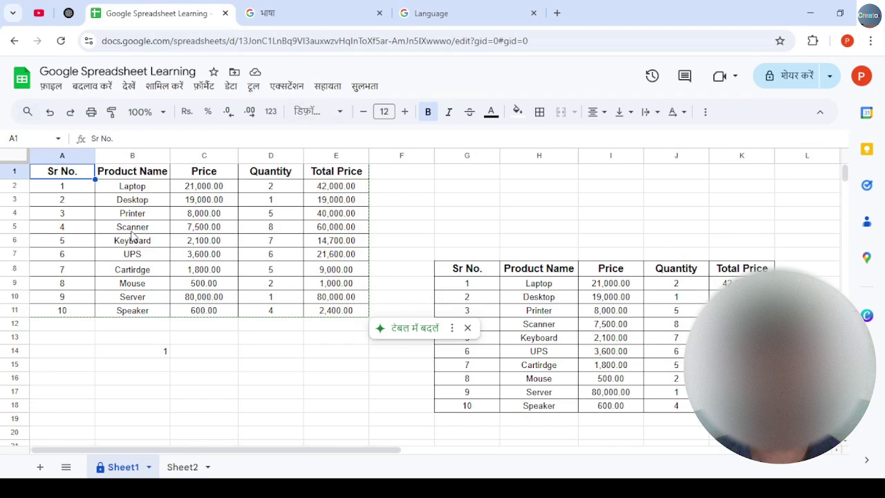
Look through the file and edit commands in the Hindi interface
click(53, 90)
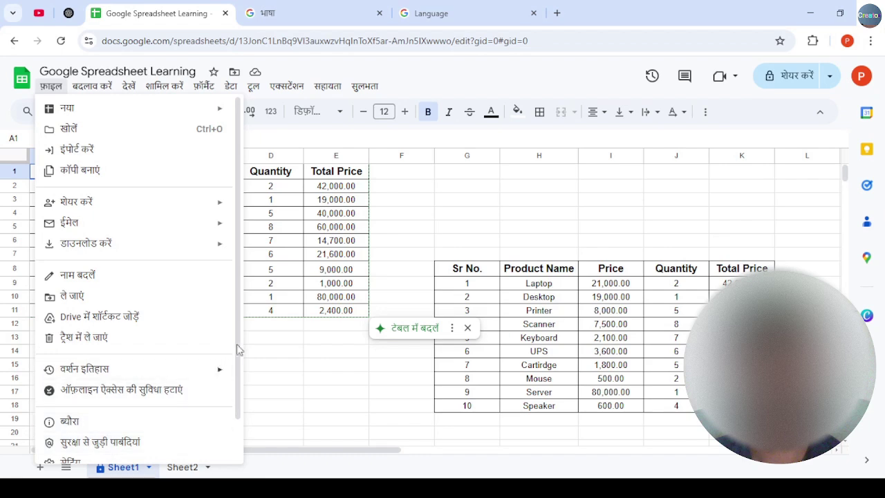
scroll(239, 352, down, 2)
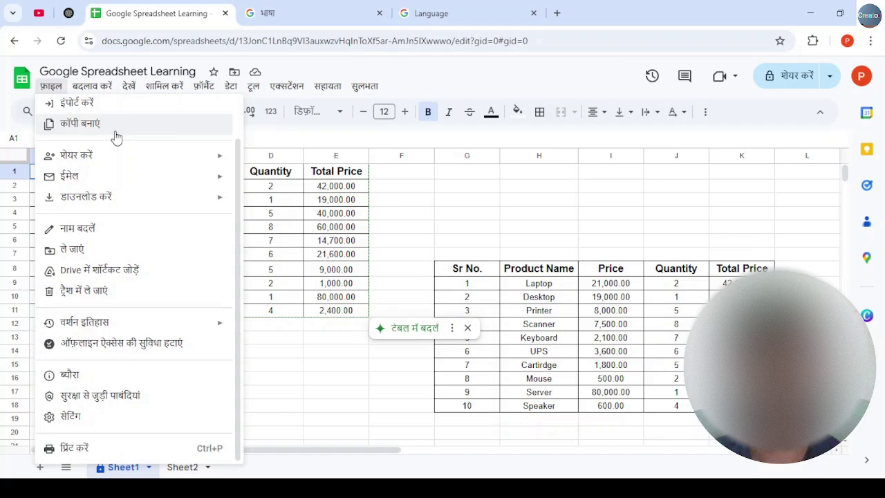
click(92, 86)
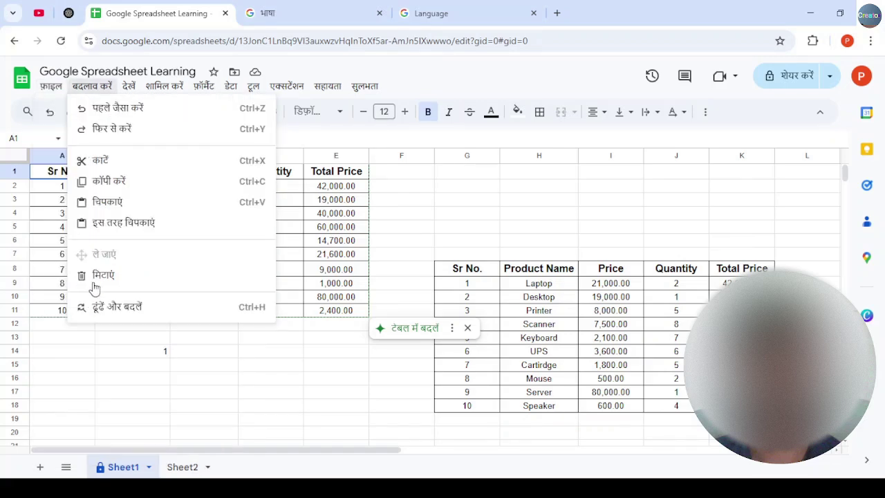
Open the display language options from the spreadsheet's settings and make English (India) the preferred Google Account language
mouse_move(52, 88)
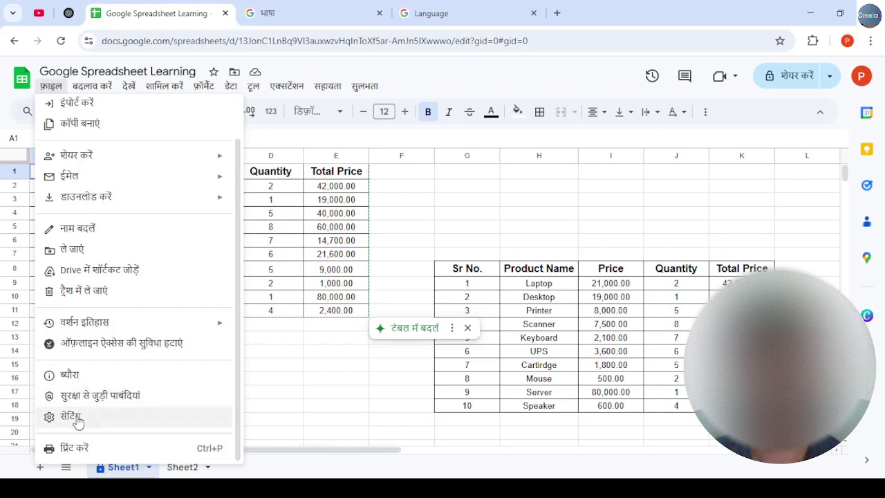
scroll(89, 416, up, 1)
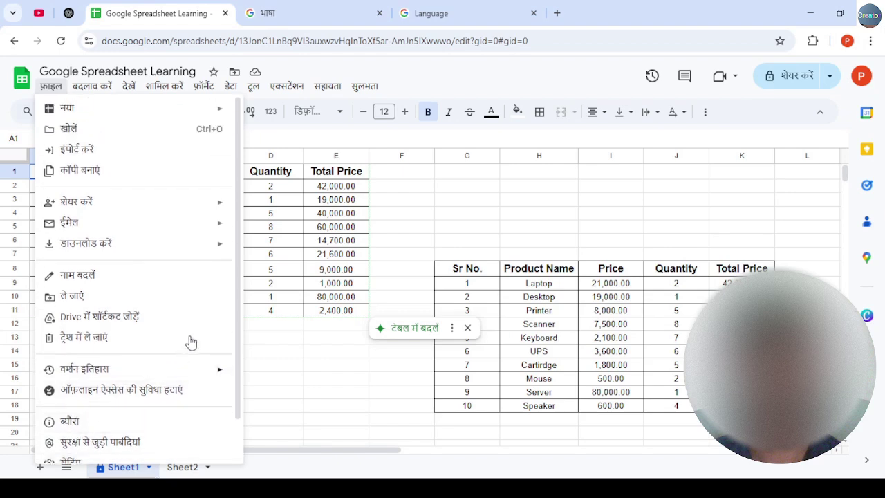
drag(241, 296, 236, 373)
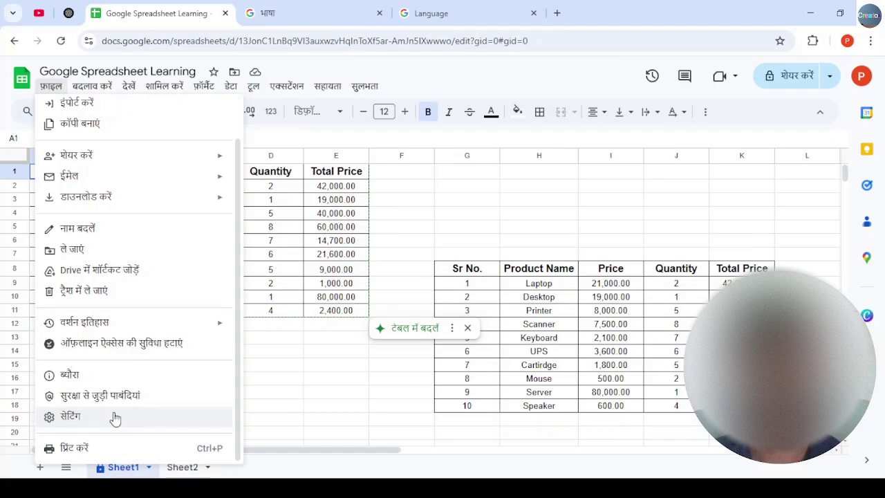
scroll(90, 358, up, 2)
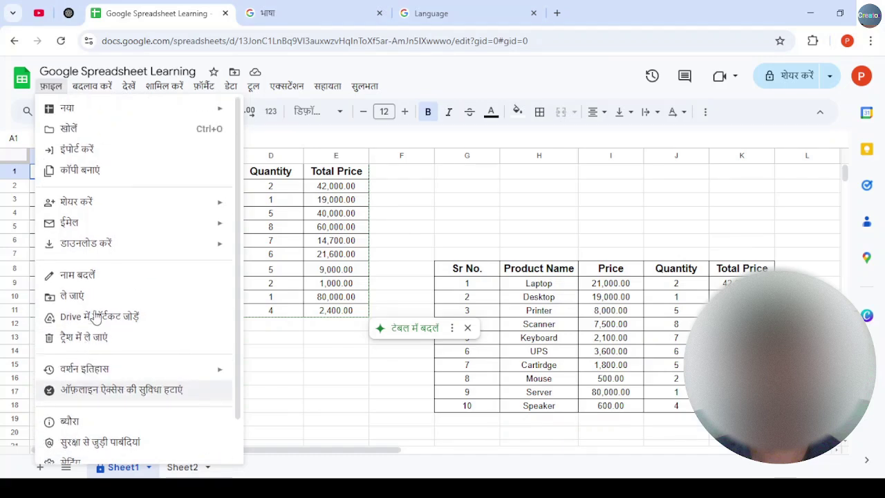
scroll(235, 353, down, 2)
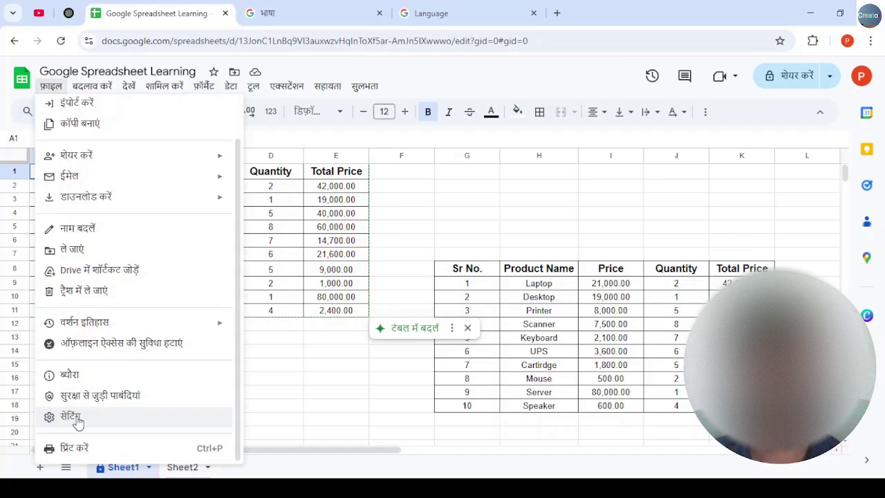
click(74, 418)
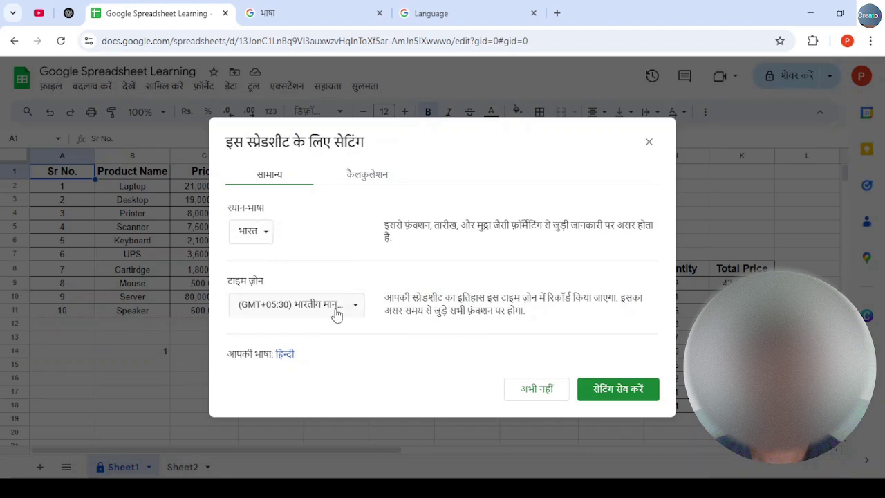
click(283, 355)
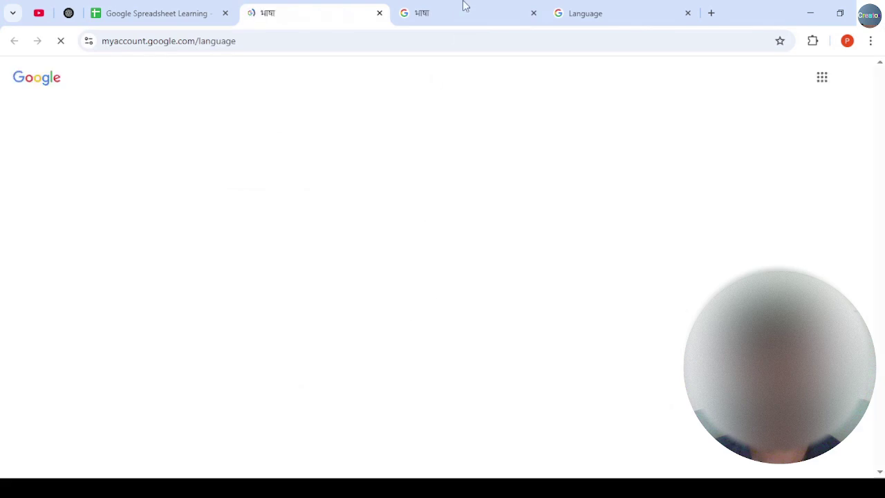
click(533, 13)
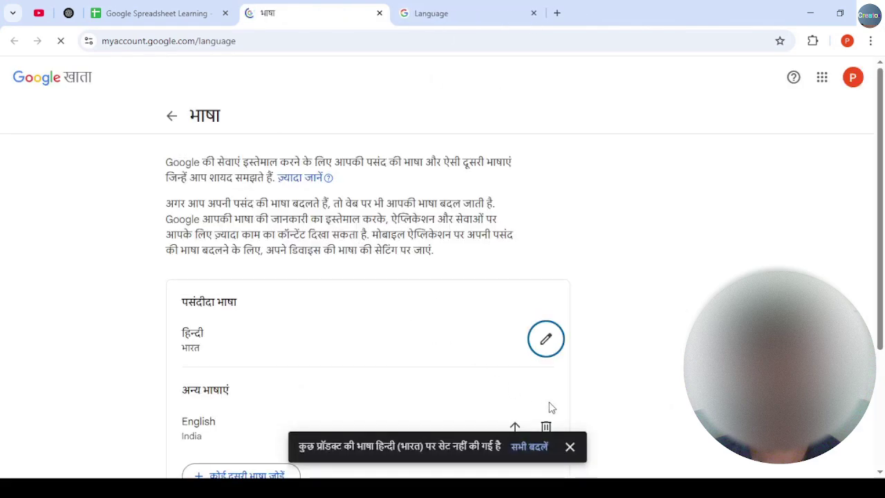
click(514, 425)
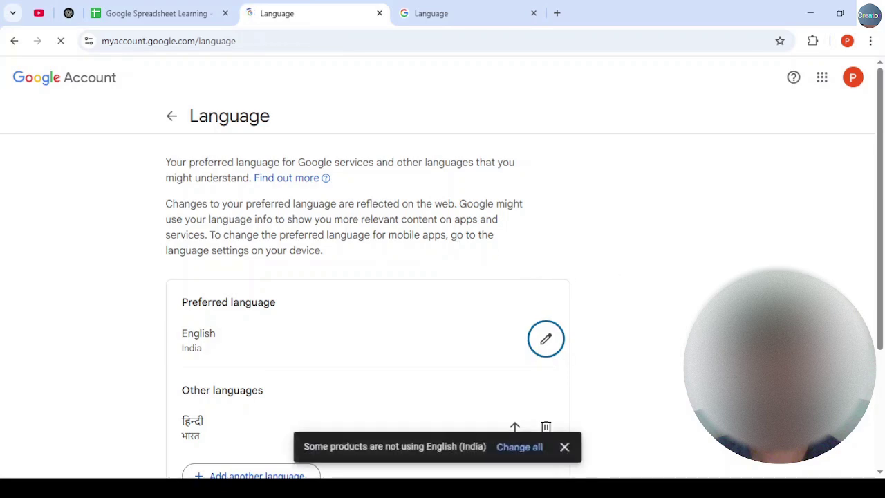
scroll(767, 249, down, 3)
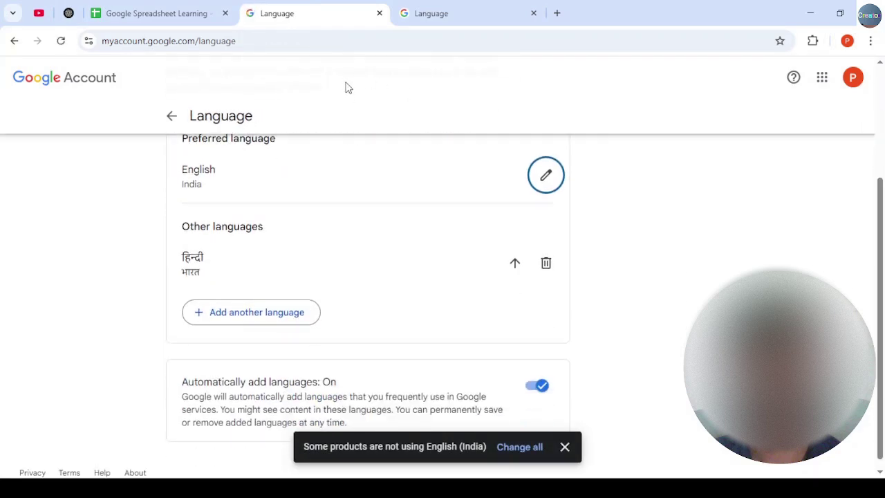
Save the spreadsheet settings, reload the spreadsheet to apply English, and close the leftover language pages
click(196, 13)
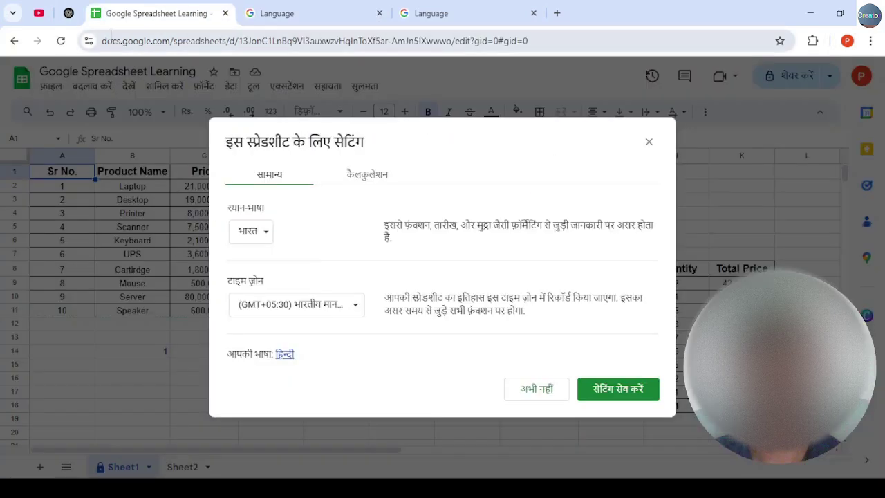
click(619, 394)
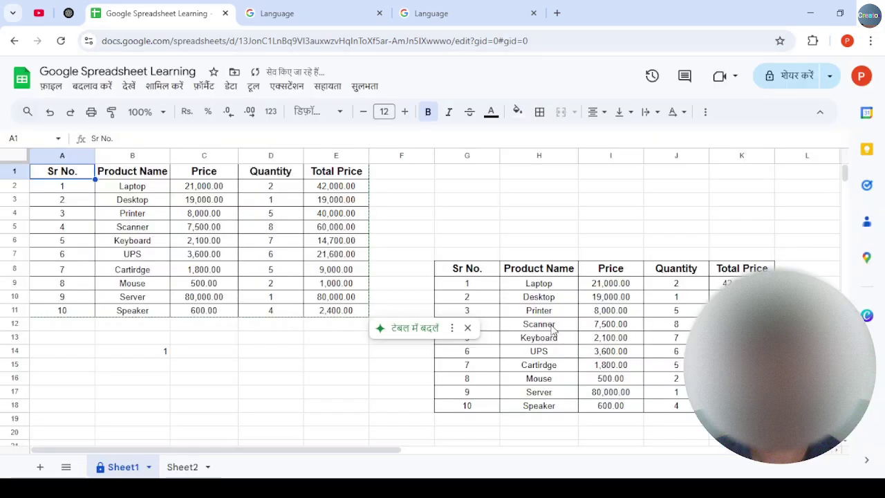
click(61, 41)
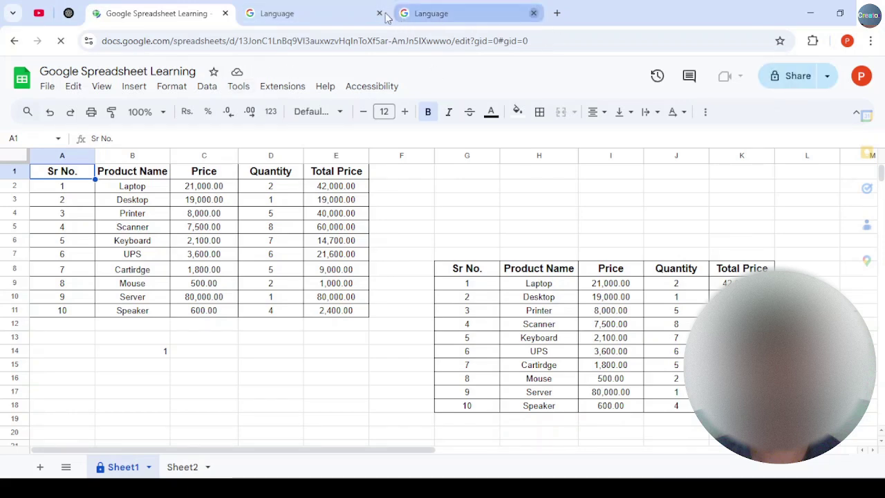
click(532, 14)
click(380, 13)
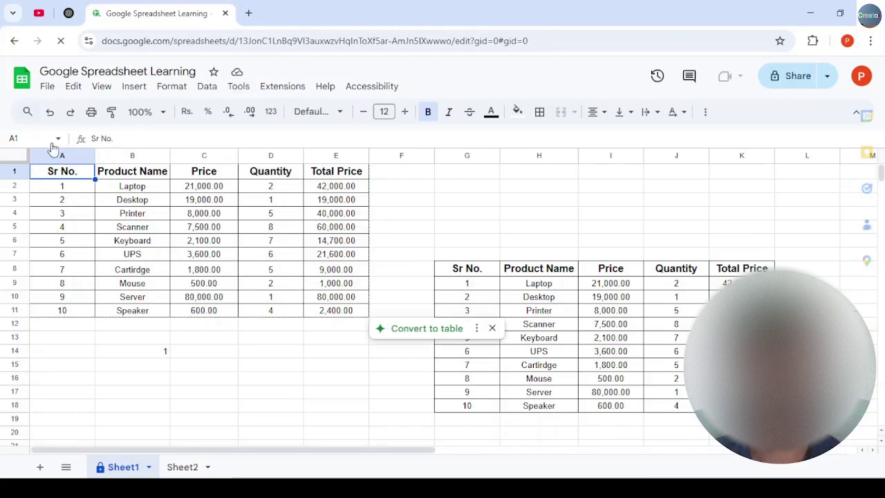
Open the spreadsheet's calculation settings and review the available recalculation frequency options
key(alt+f)
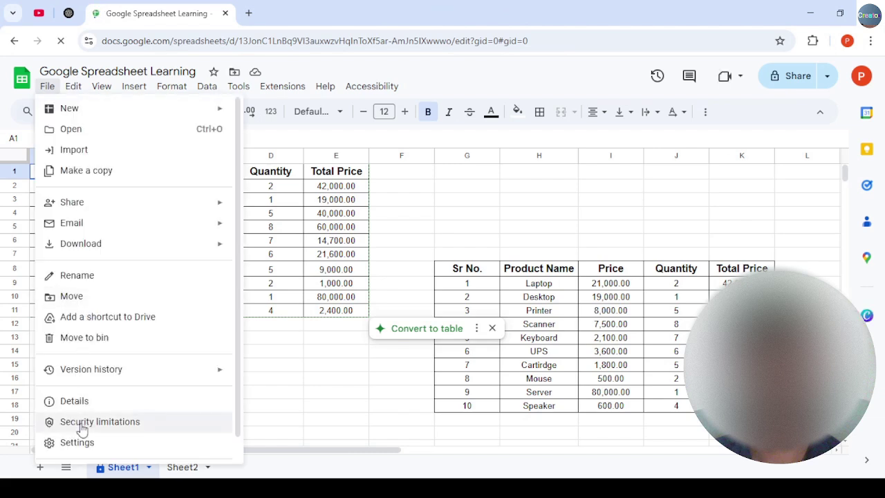
click(77, 442)
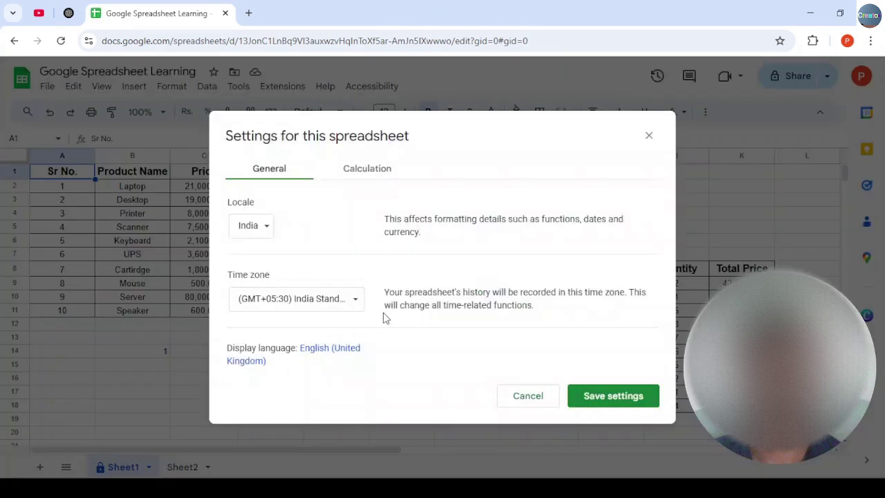
click(368, 166)
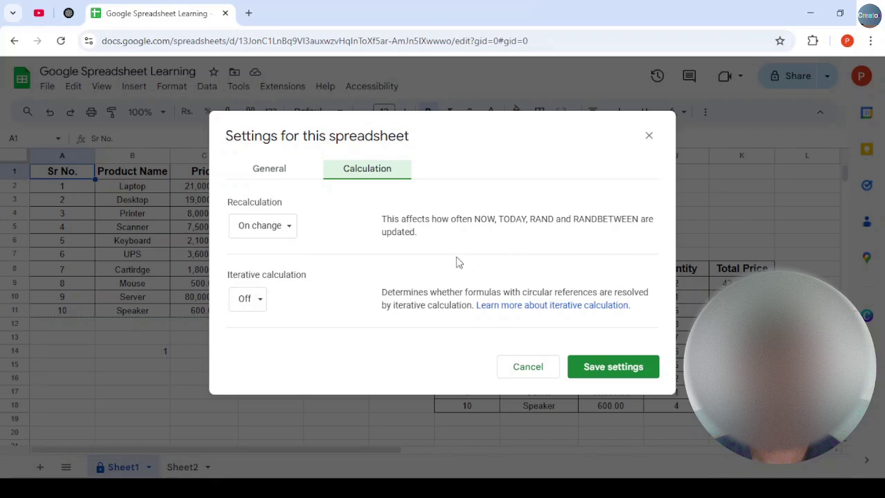
click(286, 231)
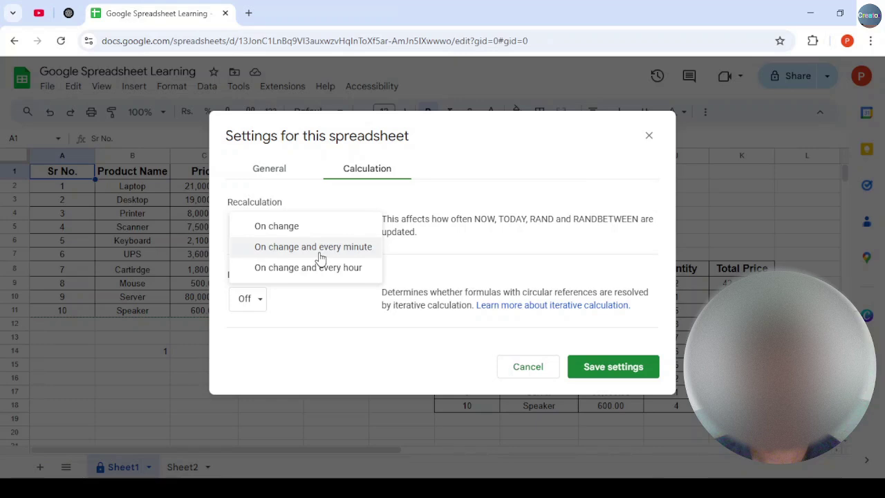
click(349, 293)
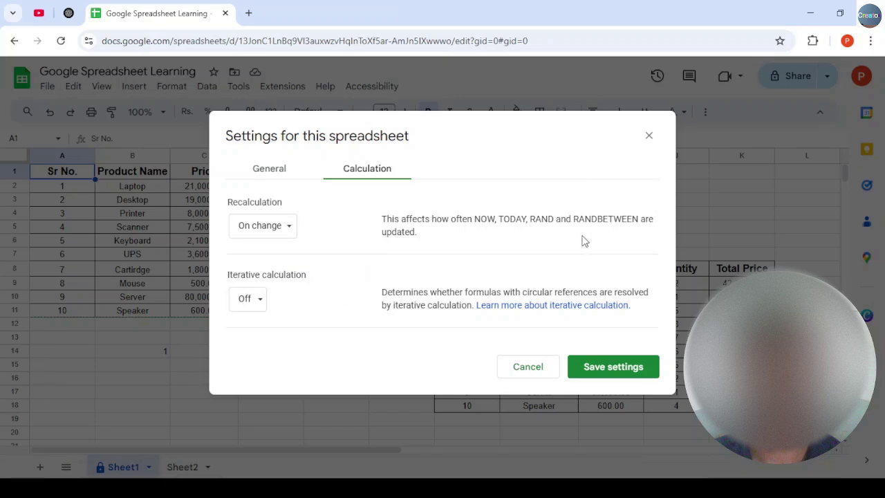
Turn on iterative calculation to view its iteration and threshold settings, switch it back off, and close the settings without saving
click(262, 302)
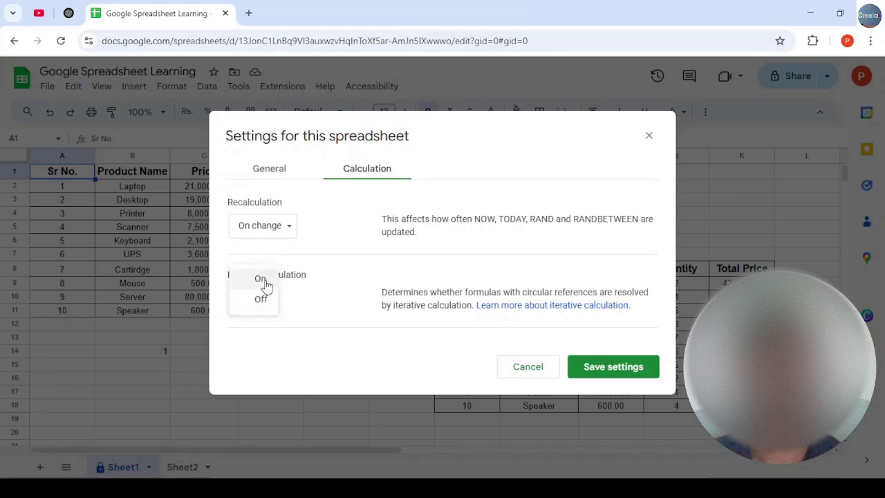
click(260, 278)
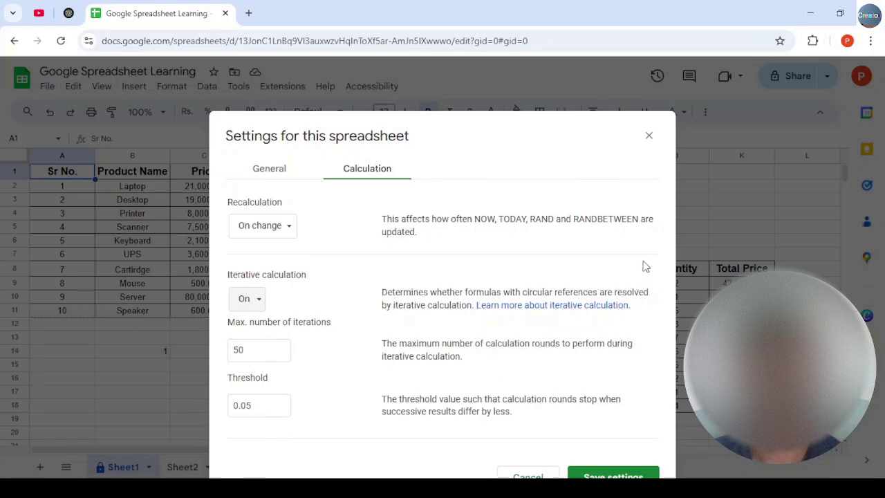
click(262, 299)
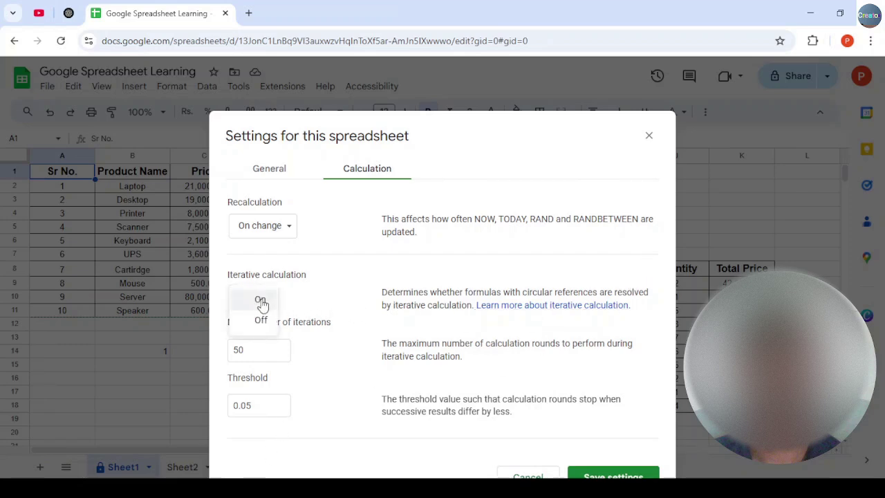
click(261, 320)
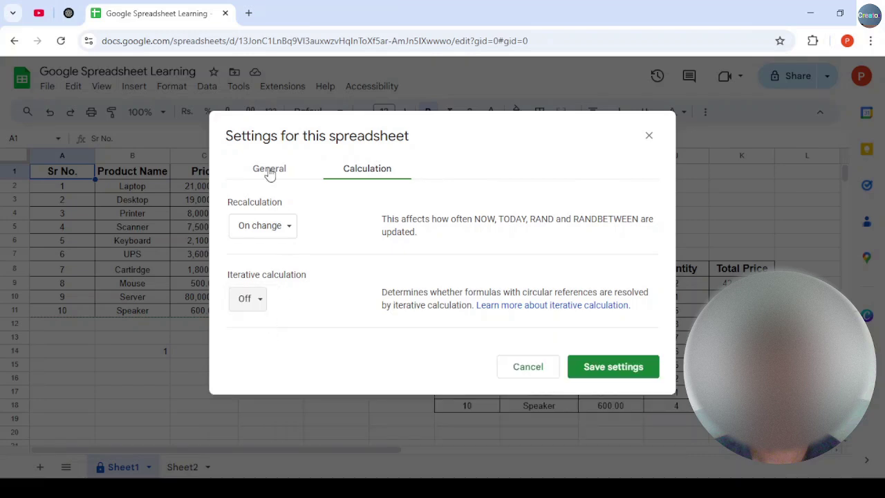
drag(234, 137, 324, 125)
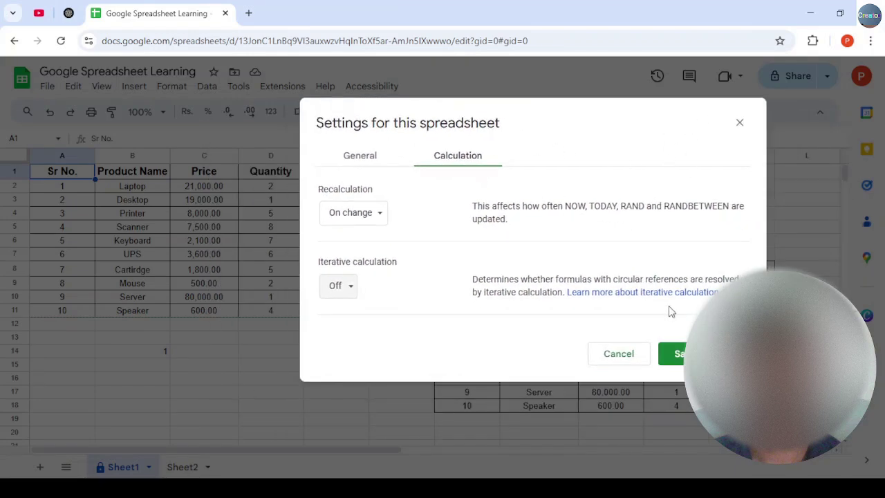
click(740, 122)
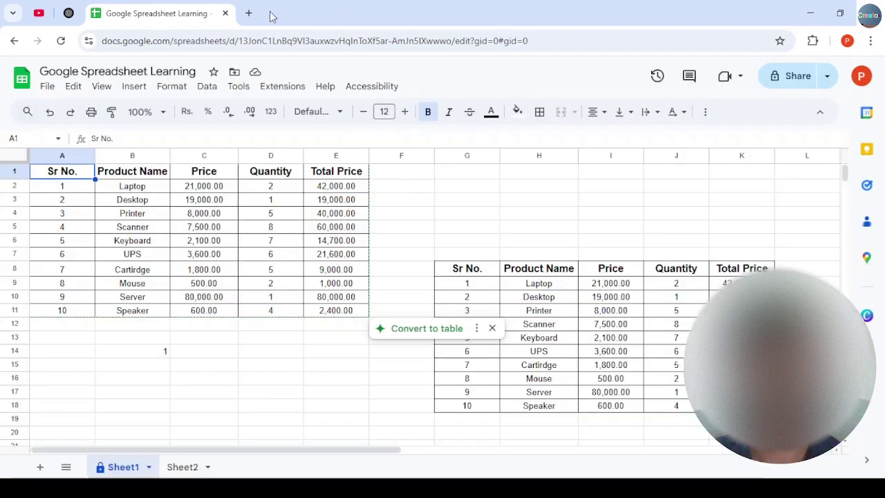
Switch to ChatGPT, ask "calculation option in google spreedsheet setting me kya hai", and read the recalculation and iterative calculation explanations
click(68, 13)
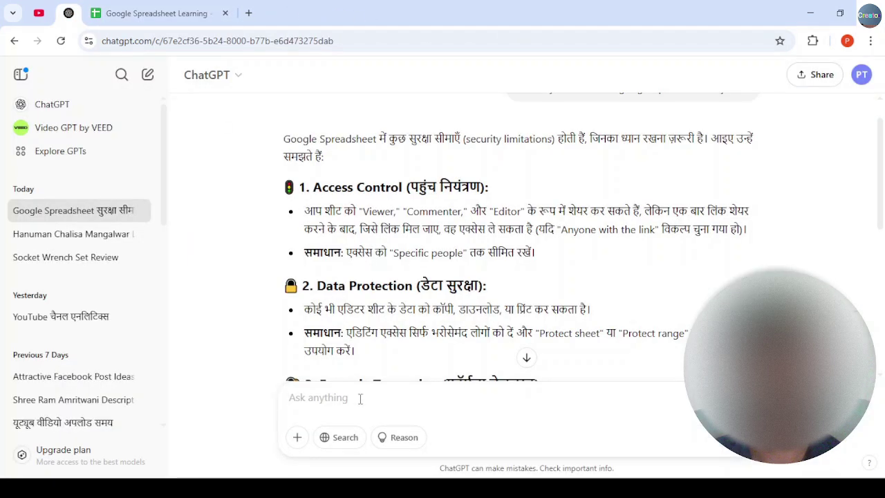
text(calculation opti)
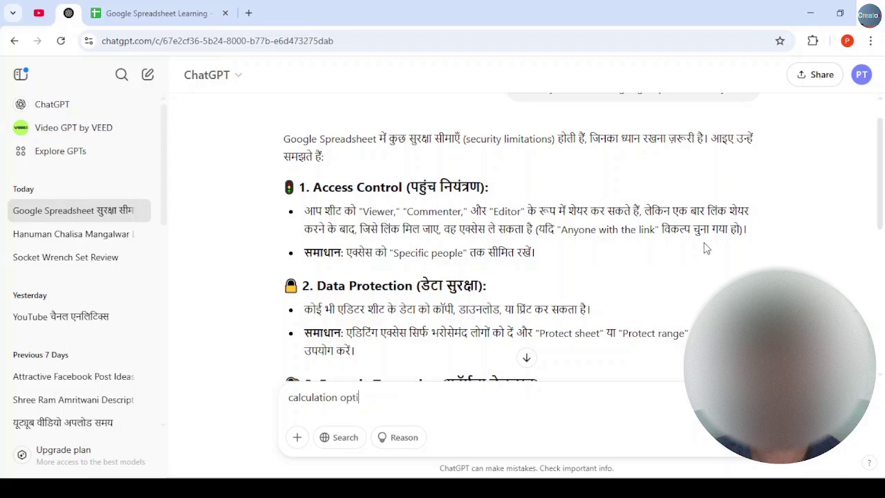
text(google)
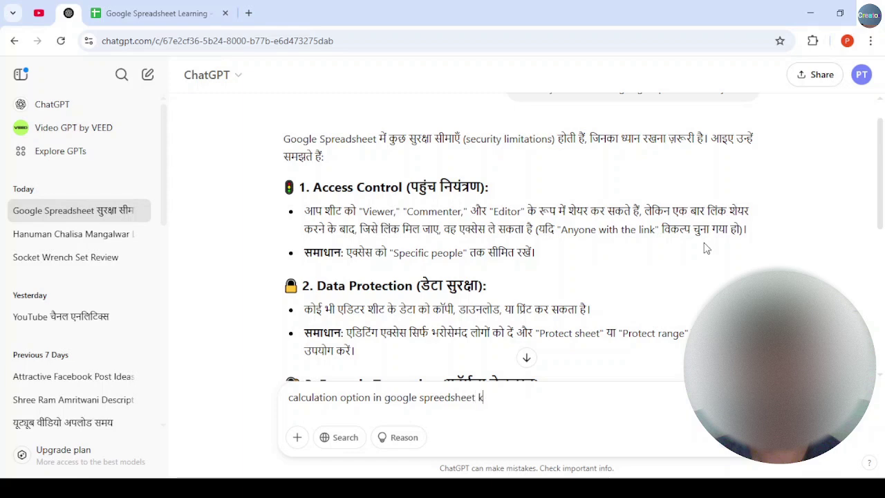
text(spreedsheet setting me kya hai)
key(Return)
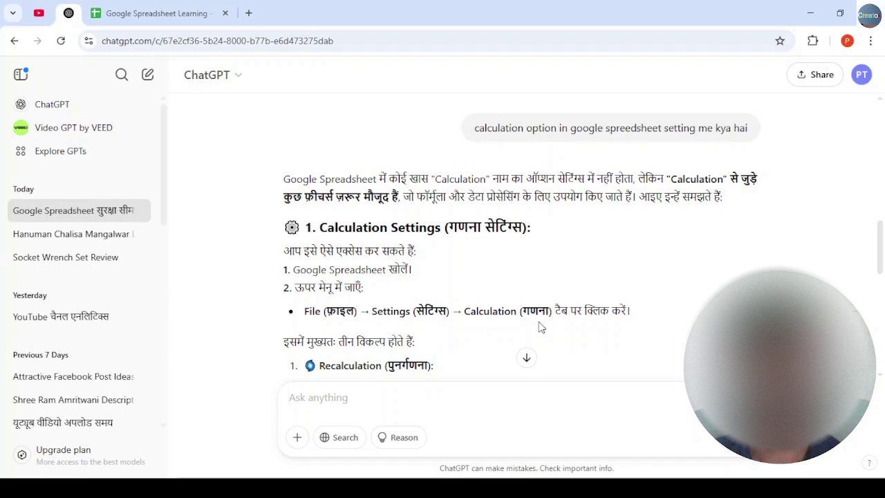
drag(882, 259, 882, 297)
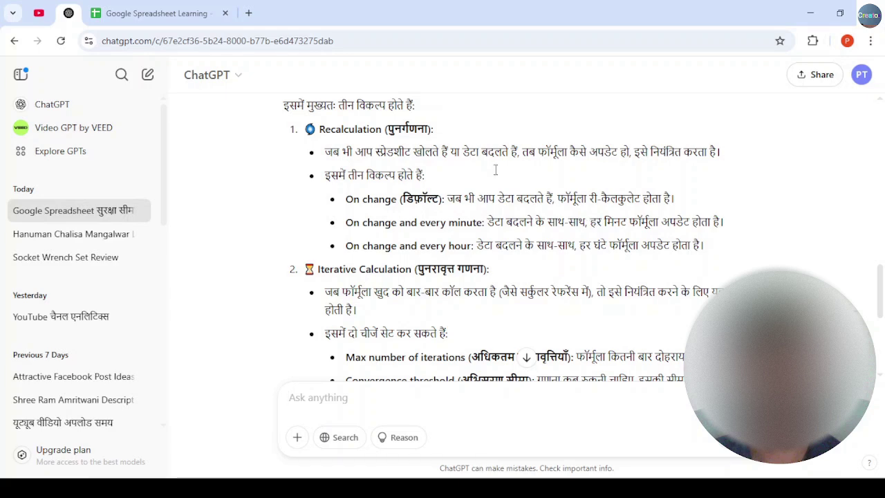
Switch back to the spreadsheet, inspect the Total Price formulas in E2 and E3 and the quantity in D3, and return to ChatGPT
click(148, 9)
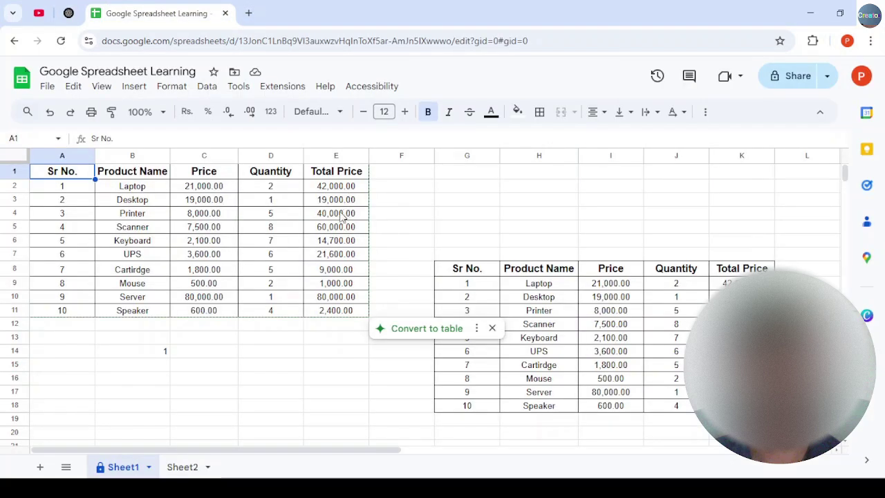
click(342, 187)
click(340, 204)
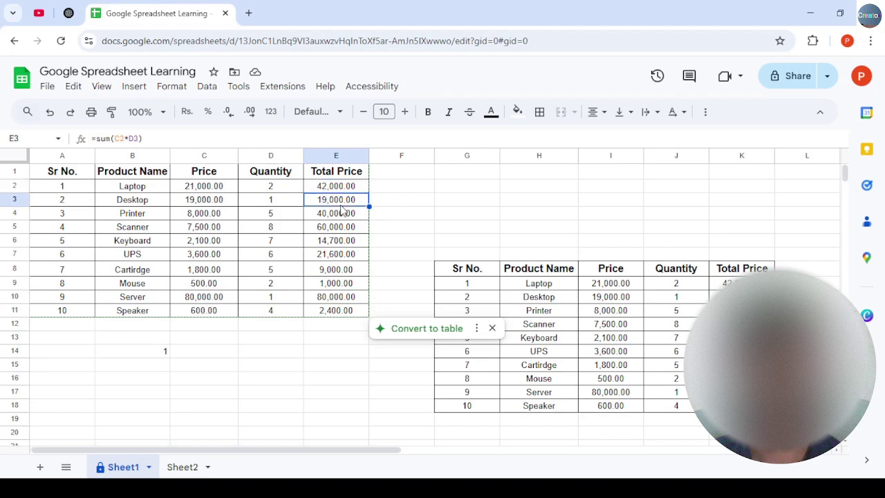
click(273, 203)
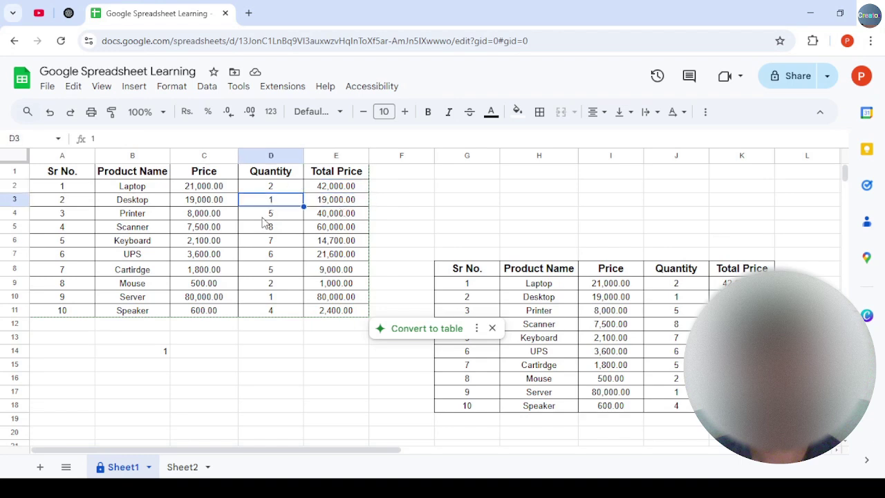
click(351, 202)
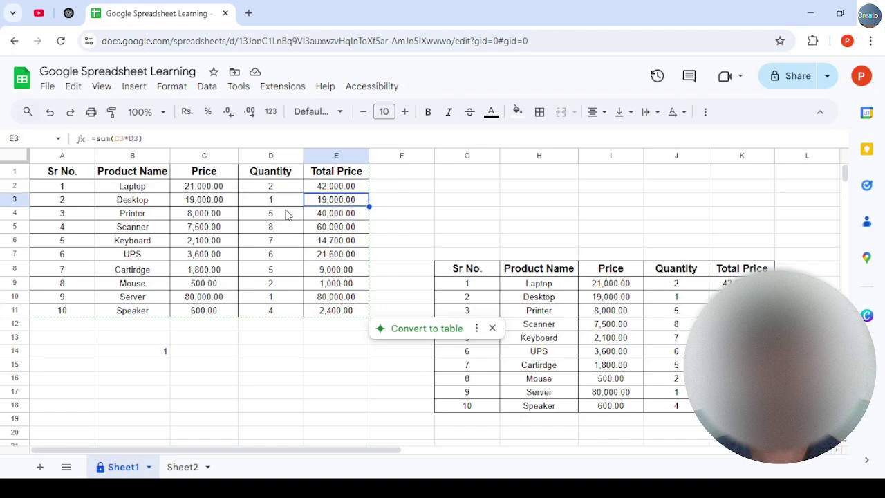
click(75, 18)
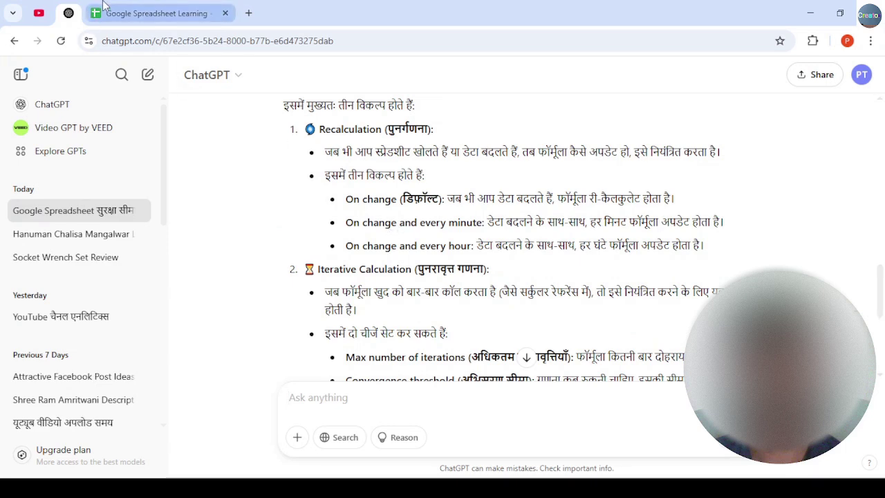
Switch back to the spreadsheet, set the Desktop quantity in D3 to 2, and check the Total Price formula in E3
click(152, 13)
click(284, 228)
click(272, 205)
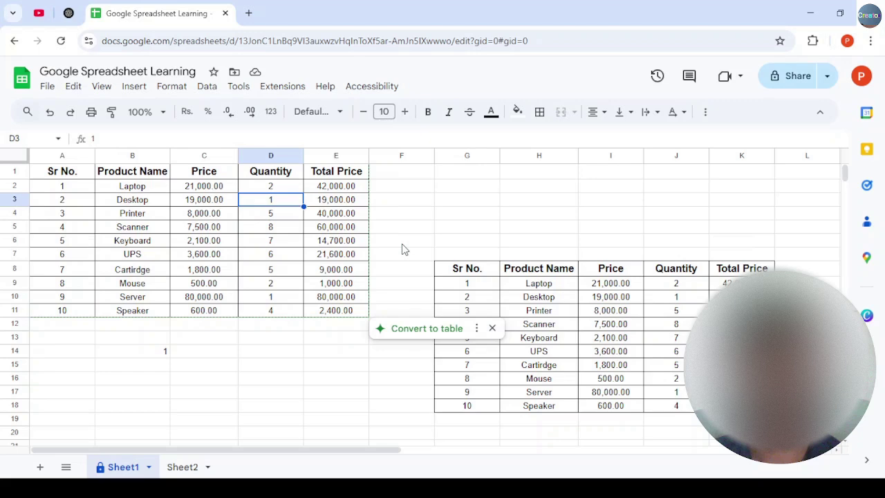
text(2)
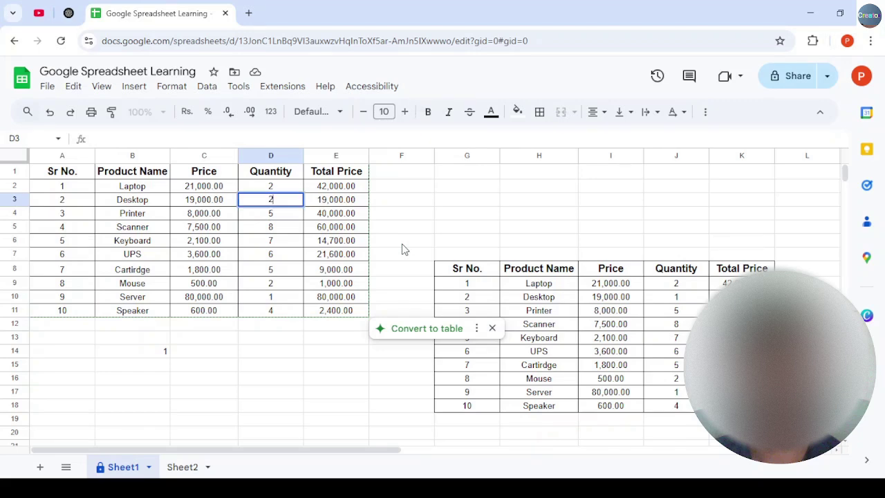
key(Return)
key(Up)
key(Right)
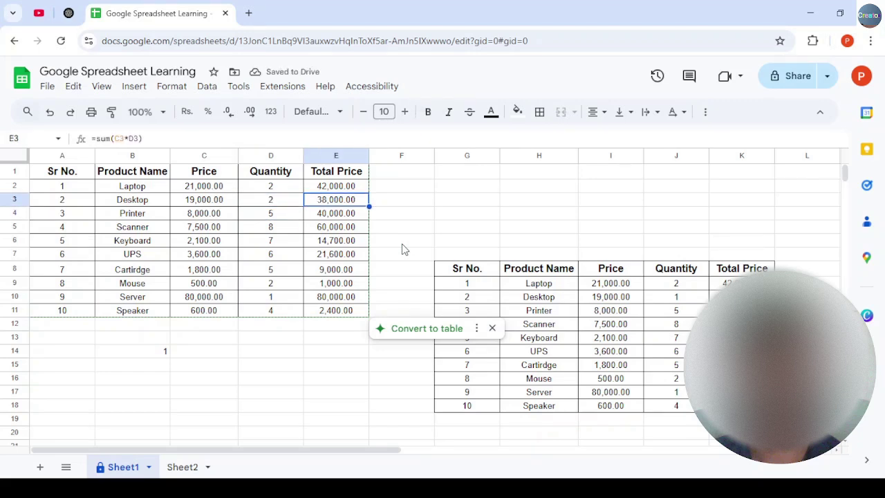
key(Left)
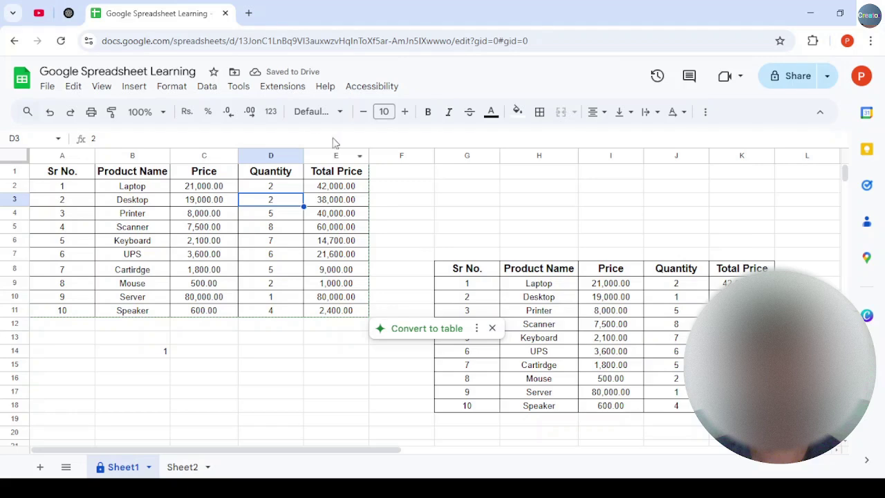
Switch to ChatGPT and read the recalculation, iterative calculation, time zone and bonus tip explanations, comparing them with the spreadsheet
click(69, 14)
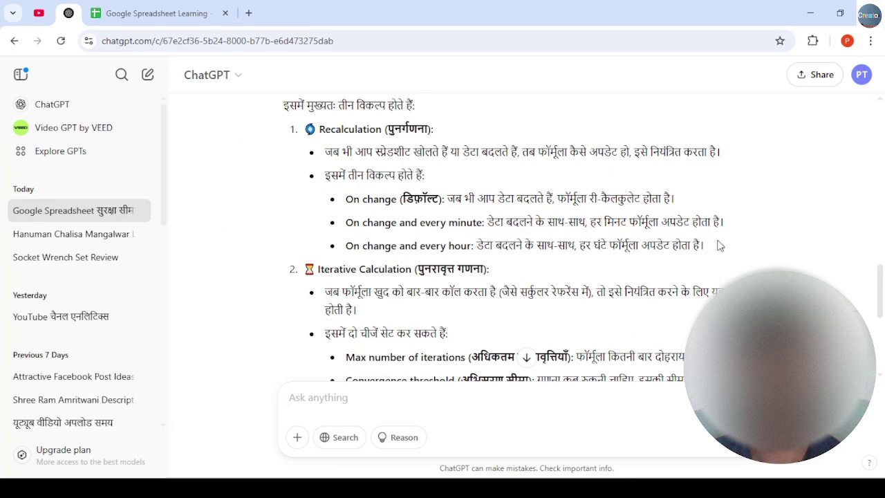
click(137, 27)
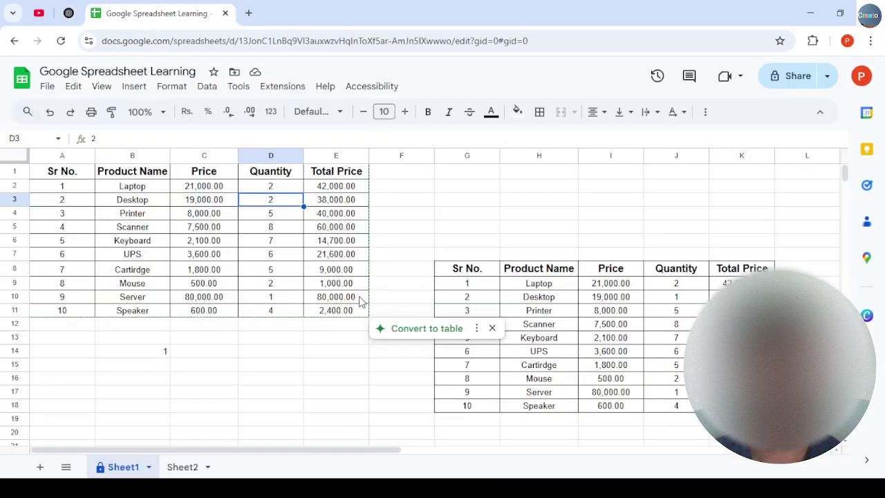
click(68, 13)
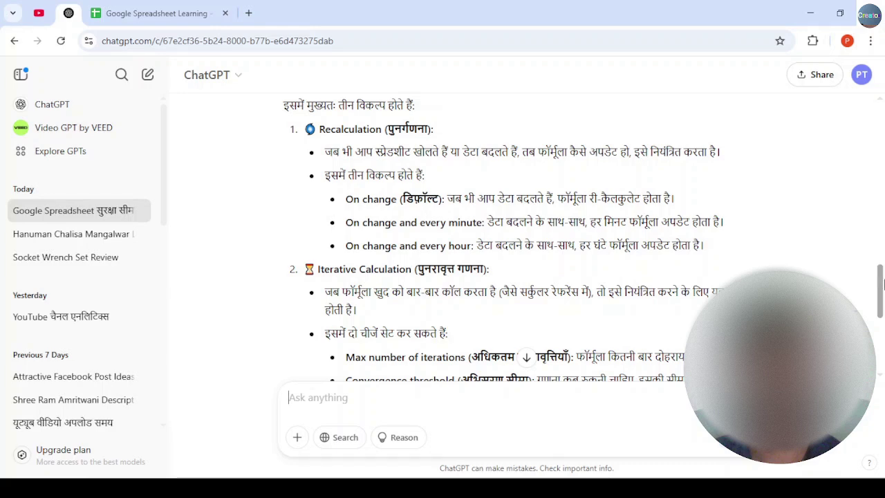
mouse_move(881, 289)
mouse_down()
mouse_move(883, 308)
mouse_move(884, 294)
mouse_up()
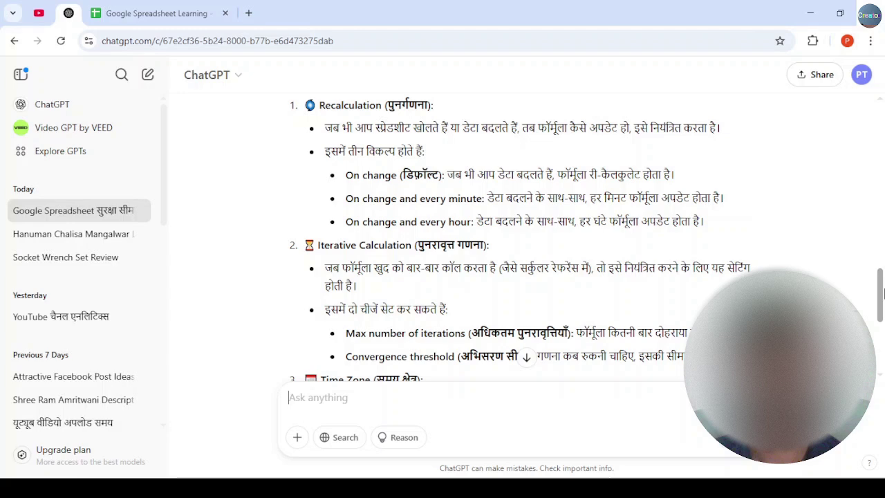
drag(882, 294, 883, 306)
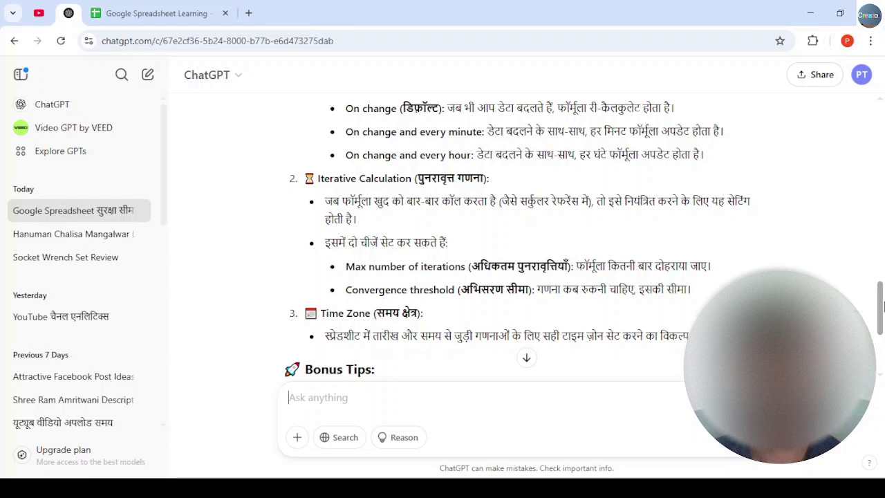
drag(882, 307, 883, 331)
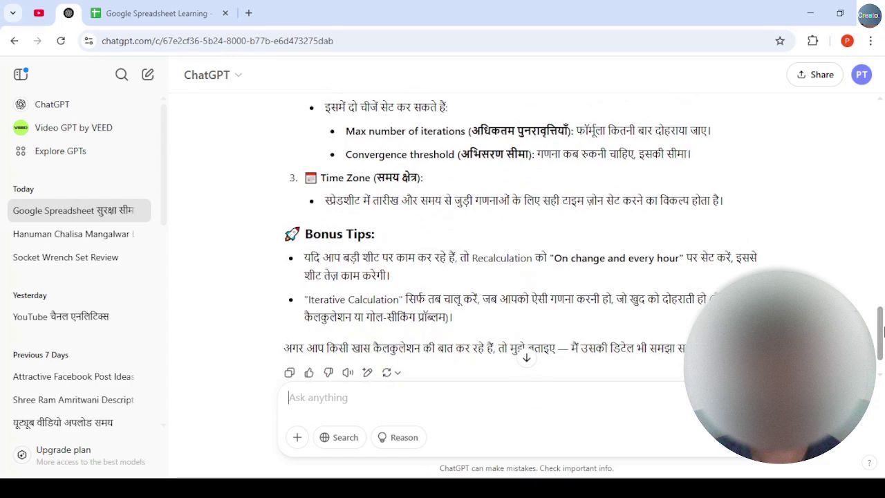
click(151, 15)
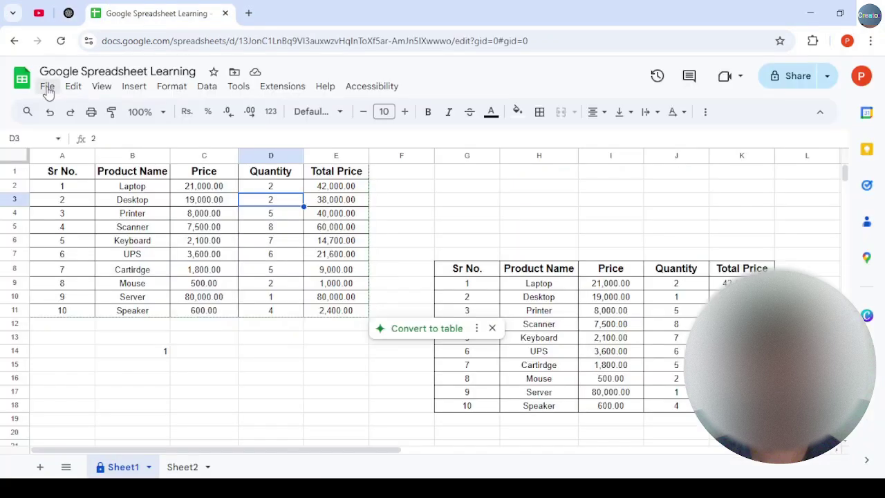
click(69, 13)
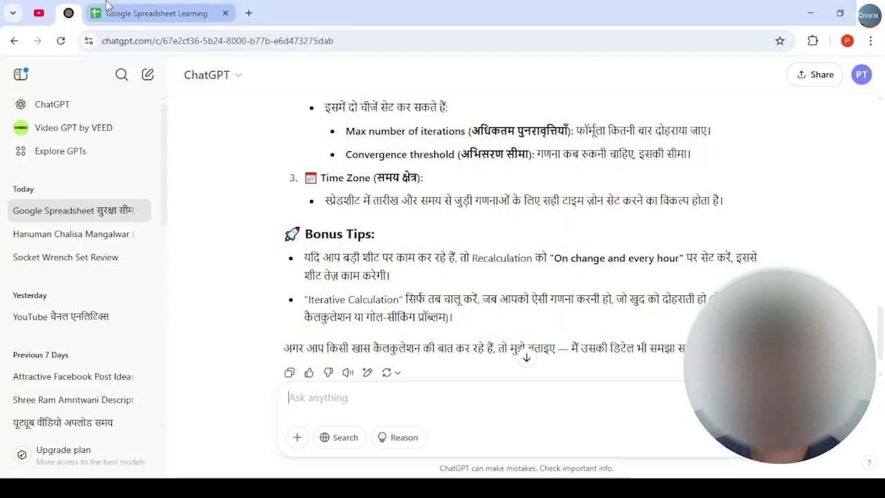
In the spreadsheet's calculation settings, set Recalculation to "On change and every hour" and save the settings
click(129, 15)
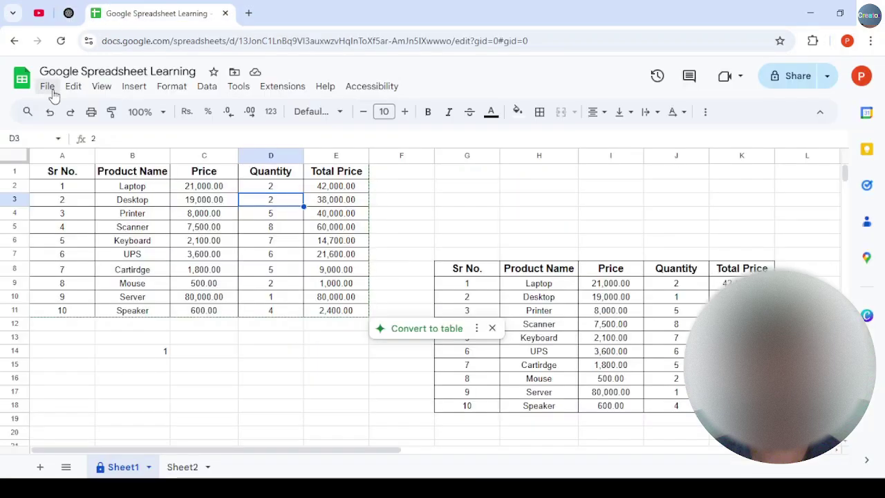
click(47, 86)
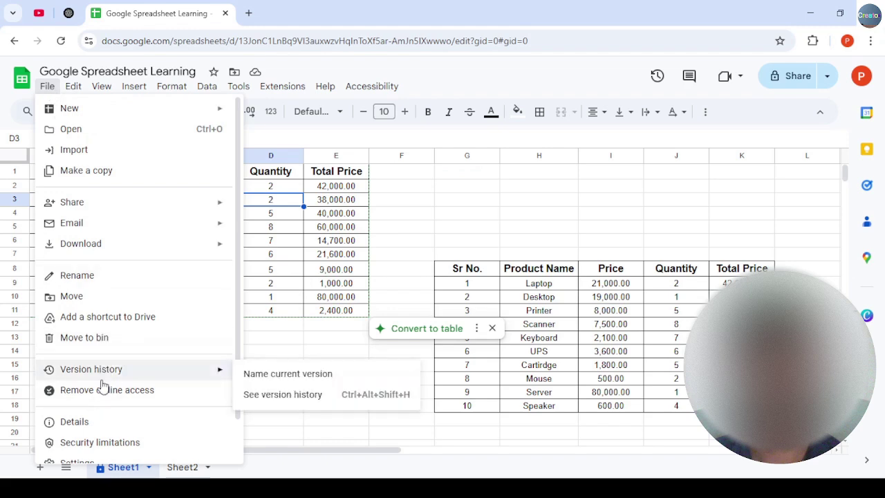
click(96, 461)
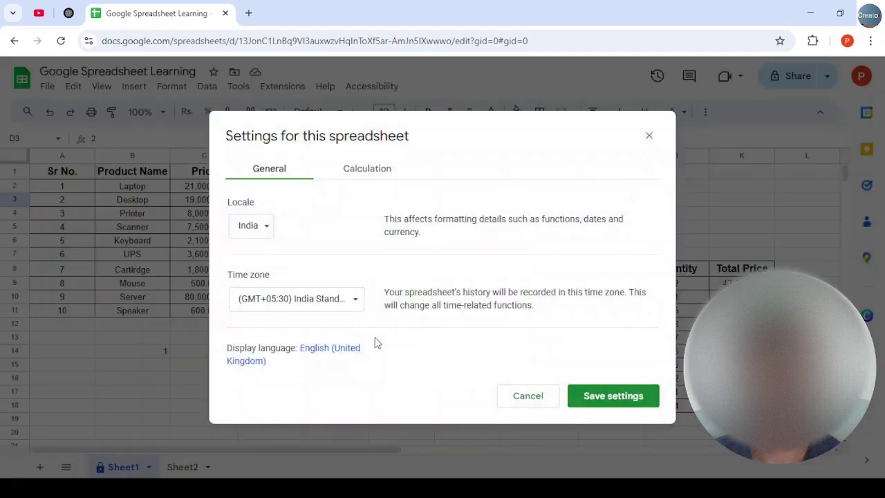
click(369, 171)
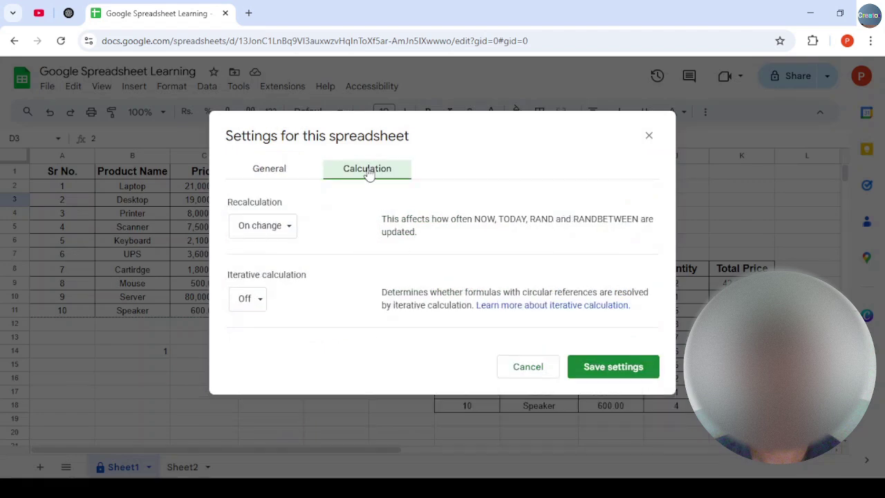
click(283, 228)
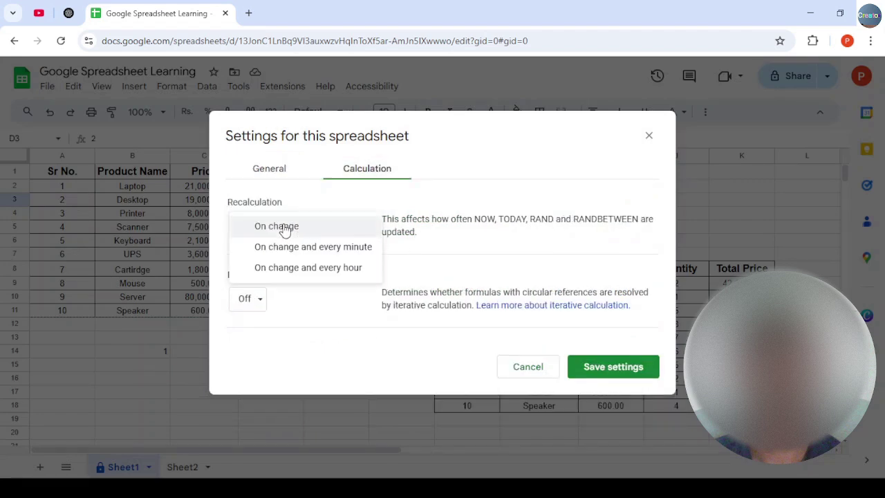
click(316, 270)
click(598, 371)
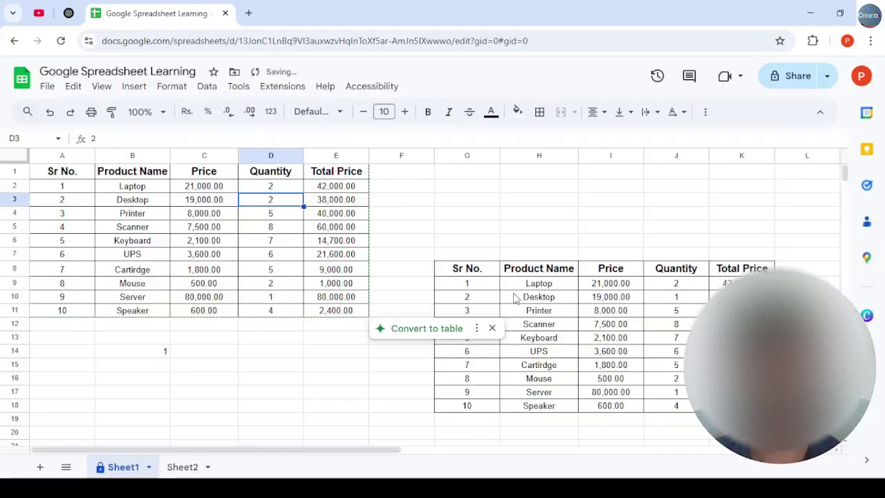
Switch to ChatGPT and ask "Iterative Calculation ke bare me example batao", copying the term from the bonus tips
click(69, 13)
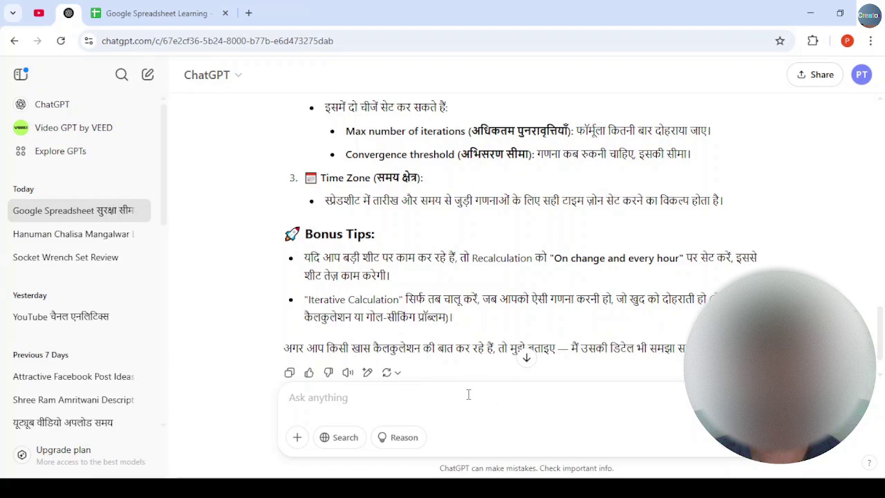
mouse_move(879, 329)
mouse_down()
mouse_move(881, 339)
mouse_move(882, 242)
mouse_move(882, 330)
mouse_up()
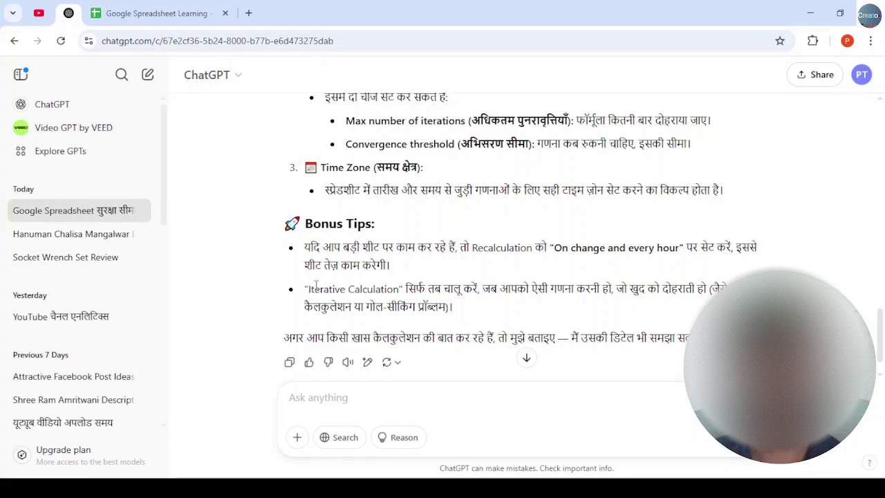
drag(309, 286, 400, 287)
key(ctrl+c)
click(353, 398)
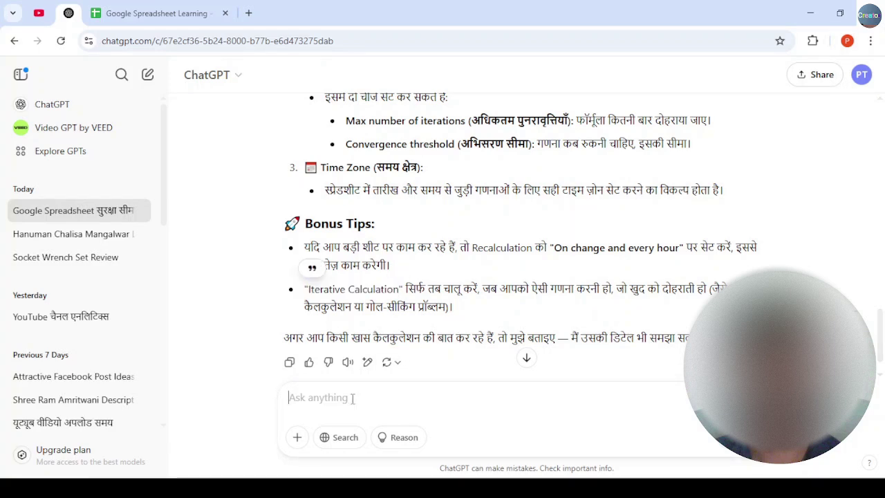
key(ctrl+v)
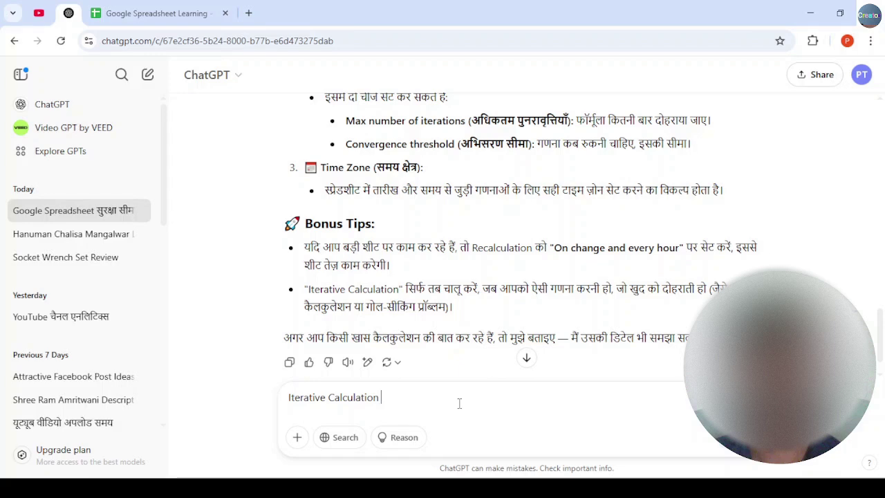
text(ke bare me example batao)
key(Return)
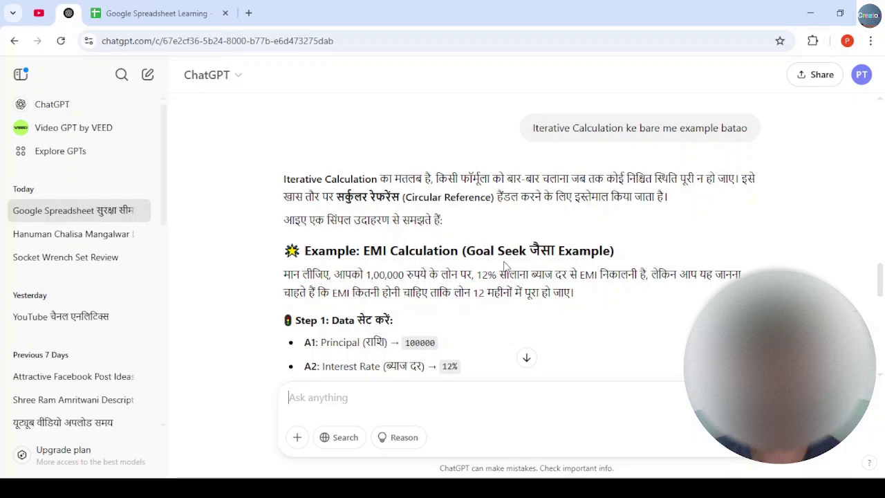
Read the EMI calculation example in the answer, including the data setup for A1 to A4 and the A5 balance formula
scroll(551, 270, up, 1)
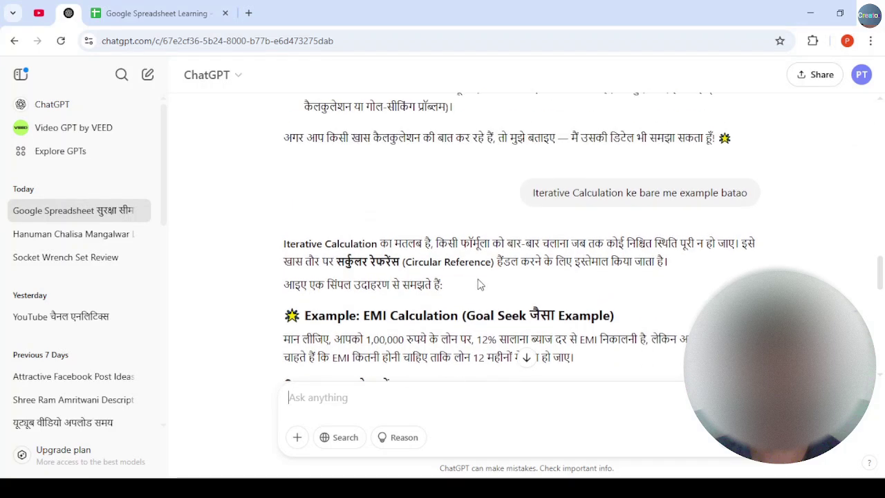
scroll(617, 315, up, 1)
scroll(881, 284, down, 3)
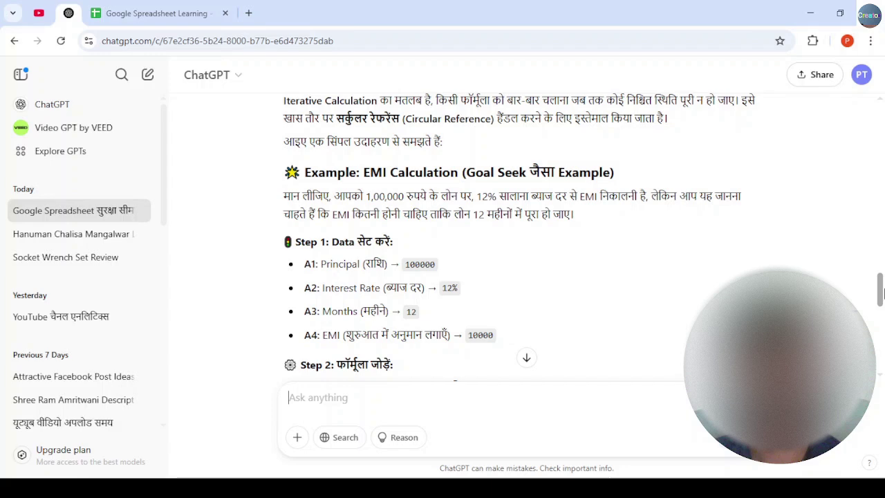
scroll(882, 293, down, 2)
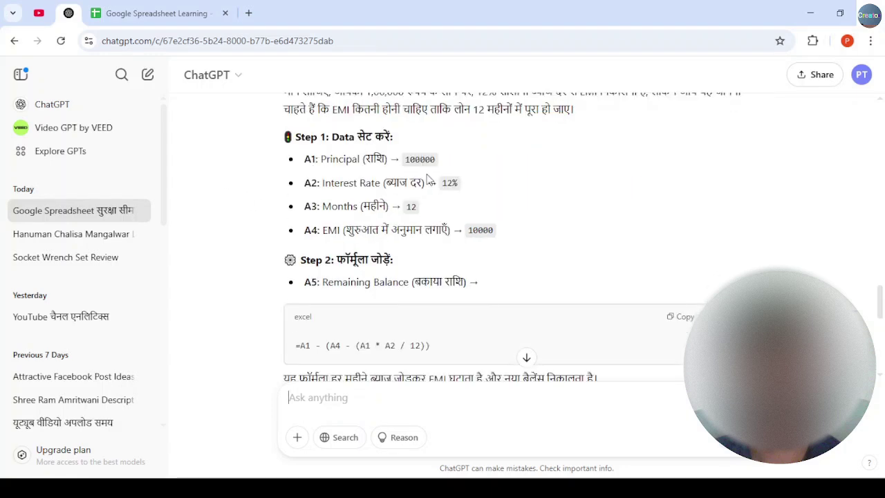
Open Sheet2 of the spreadsheet for the EMI example and recheck the A1 entry in the ChatGPT answer
click(115, 12)
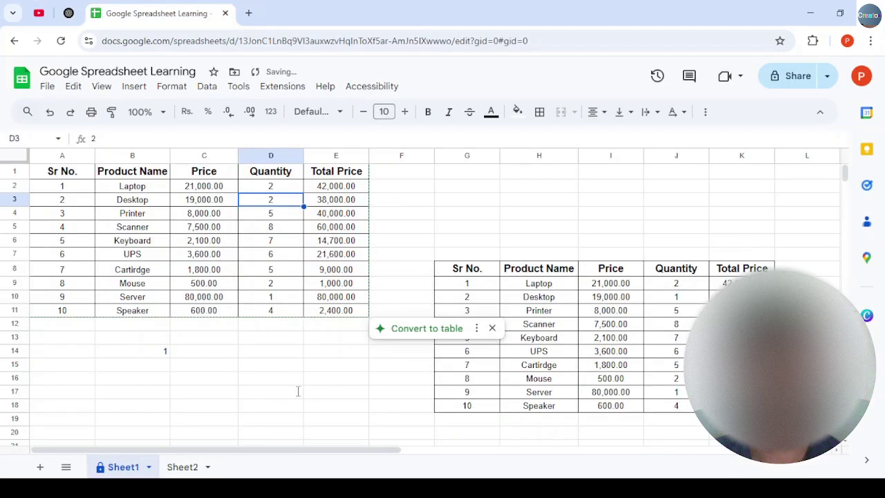
scroll(306, 380, down, 2)
click(179, 468)
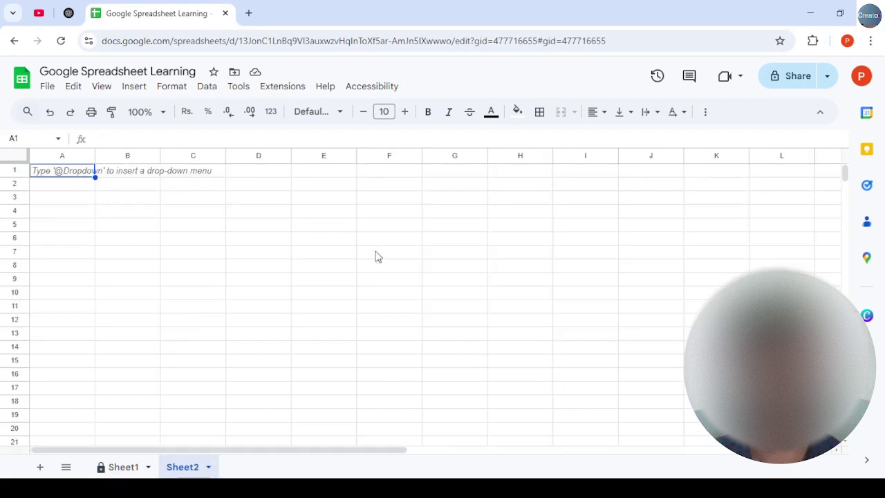
click(63, 13)
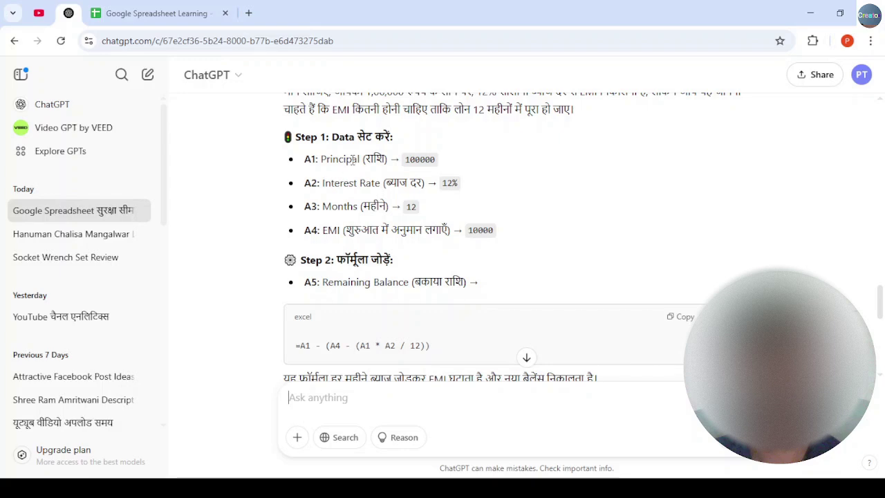
click(170, 14)
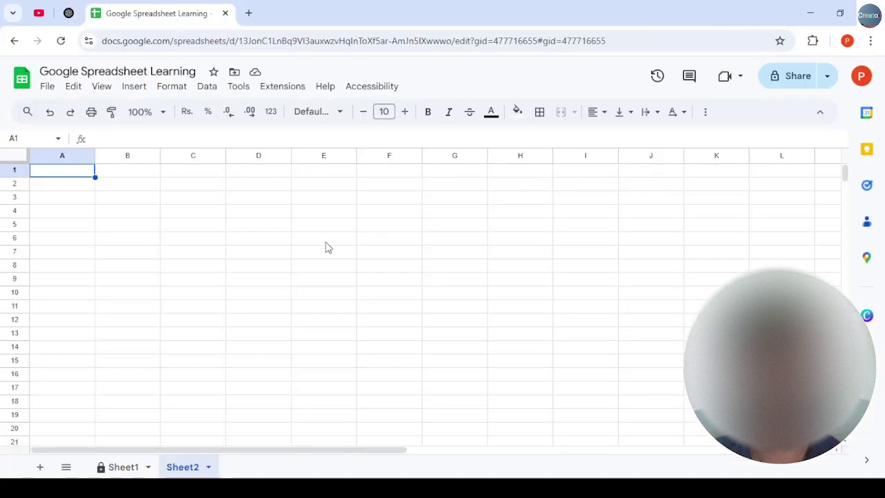
Enter the label "Principal" in cell A1 of Sheet2
text(Pri)
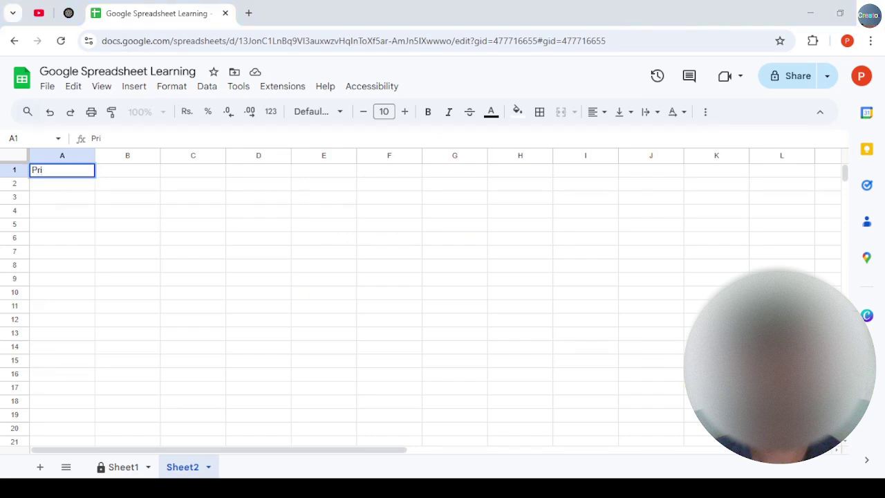
text(ncipal)
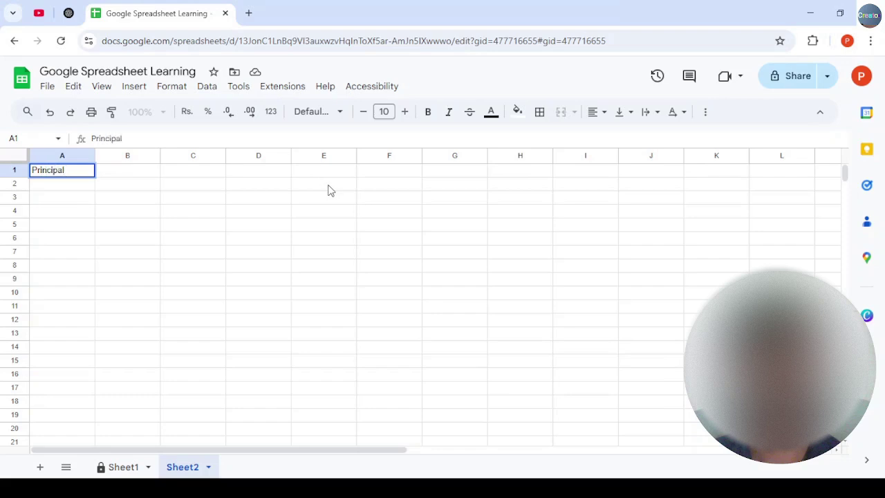
key(Return)
key(Up)
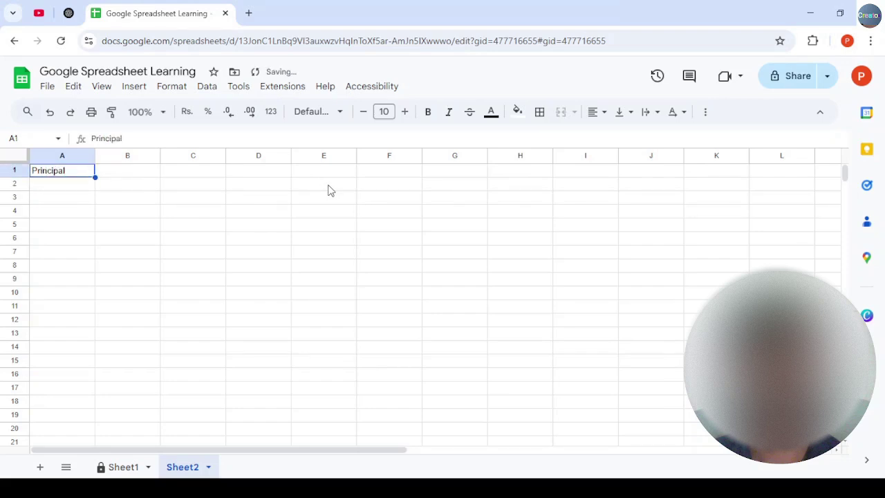
Replace the label in cell A1 of Sheet2 with the principal amount 100000
text(1)
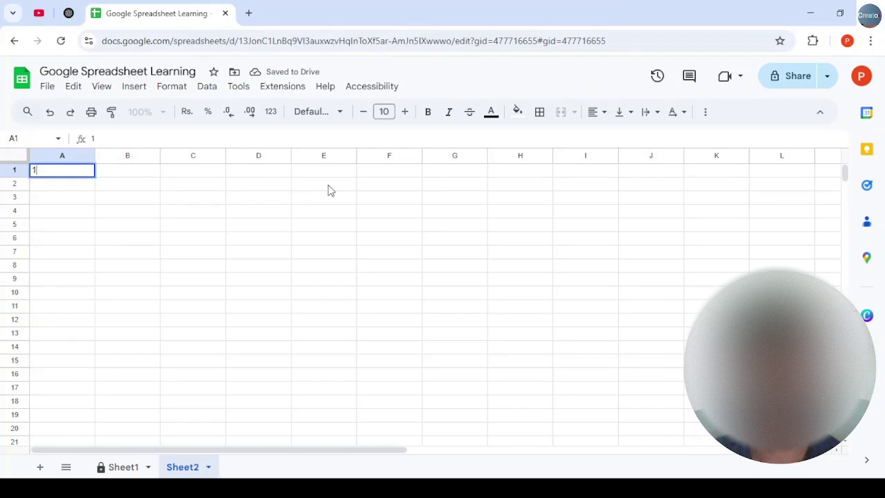
text(00000)
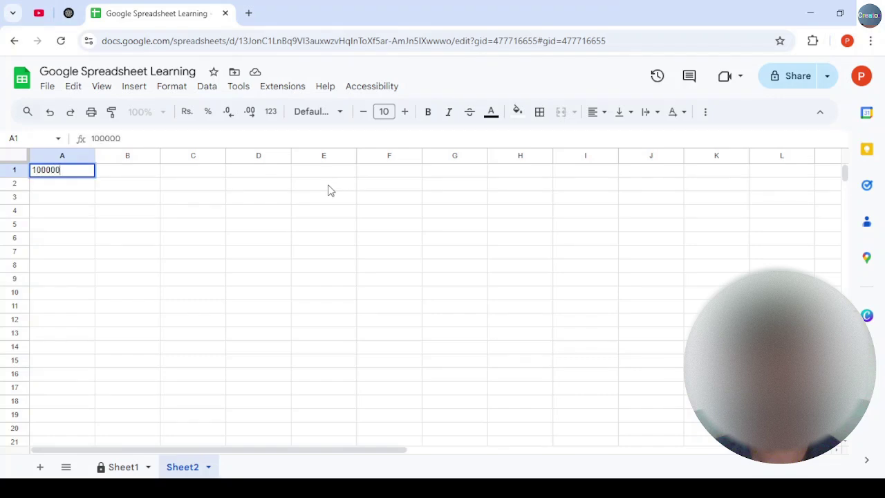
key(Tab)
Check the interest rate in the ChatGPT example and enter 12% in cell B1 of the spreadsheet
click(68, 13)
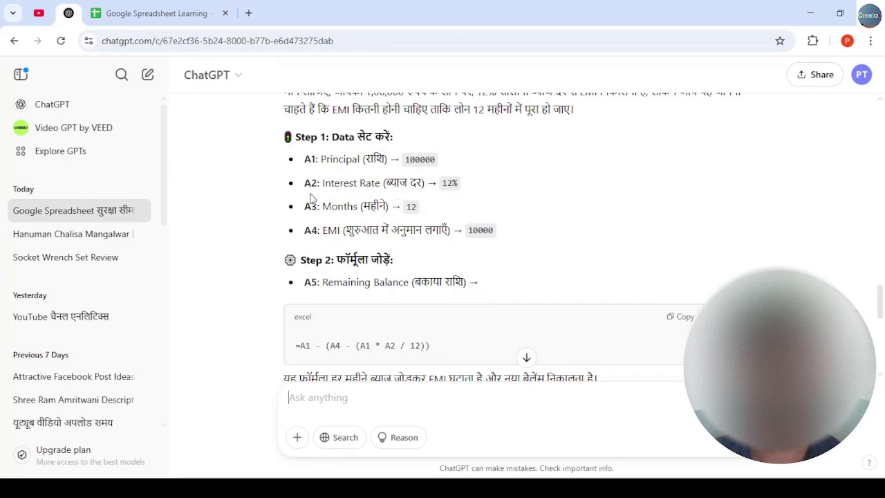
click(118, 14)
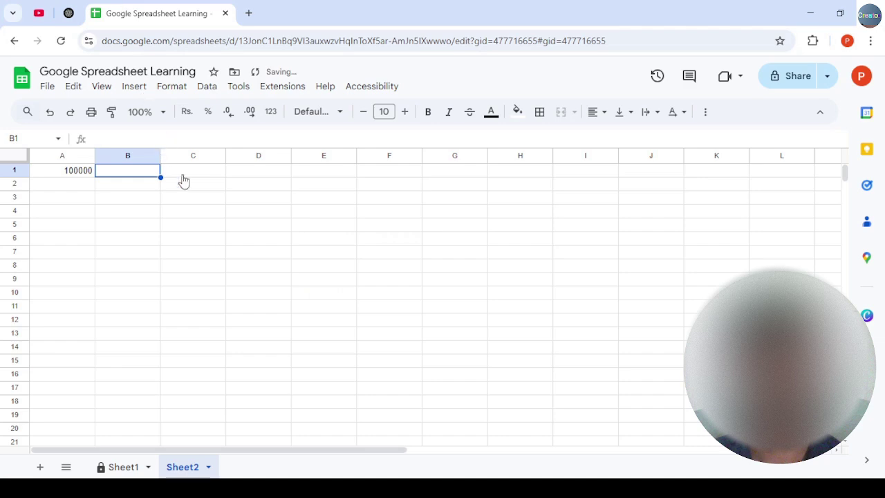
text(12)
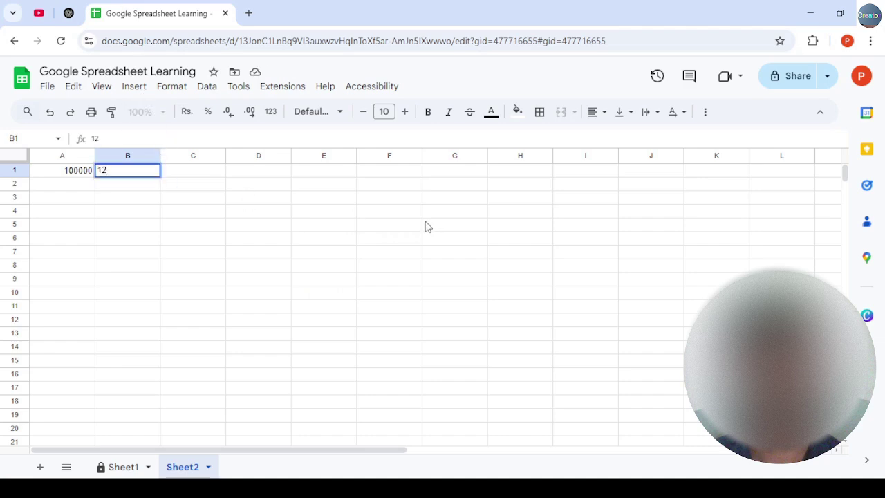
text(%)
key(Return)
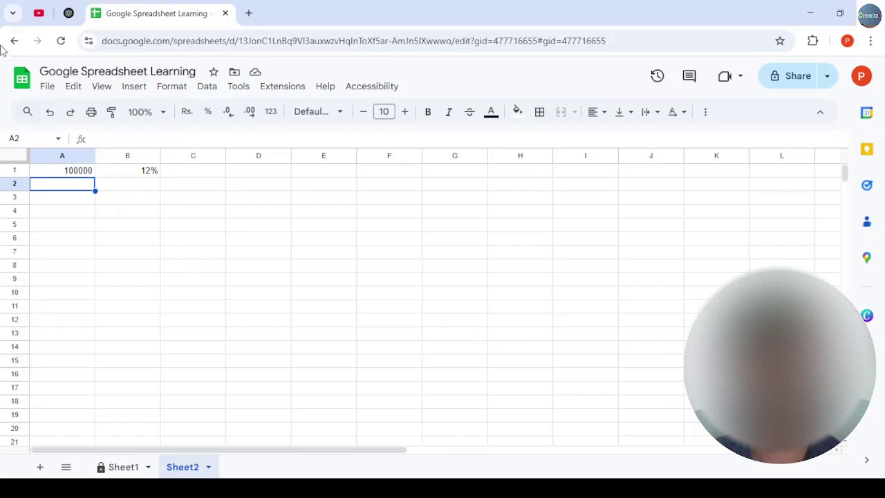
Check the months and EMI values in the ChatGPT example, then enter 12 in C1 and 10000 in D1
click(69, 12)
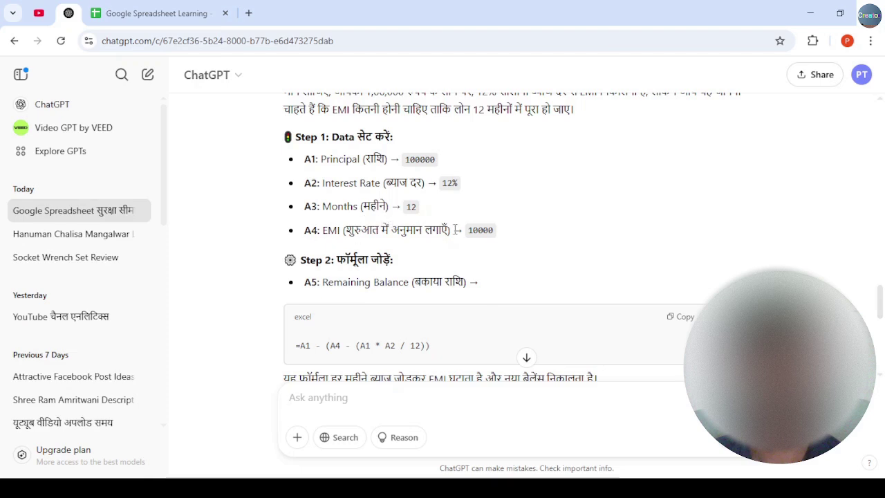
click(177, 15)
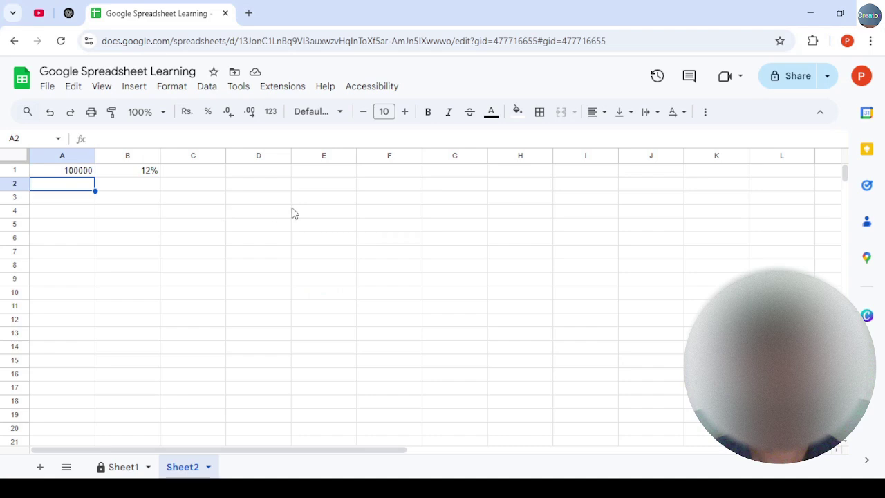
key(Up)
key(Right)
key(Right)
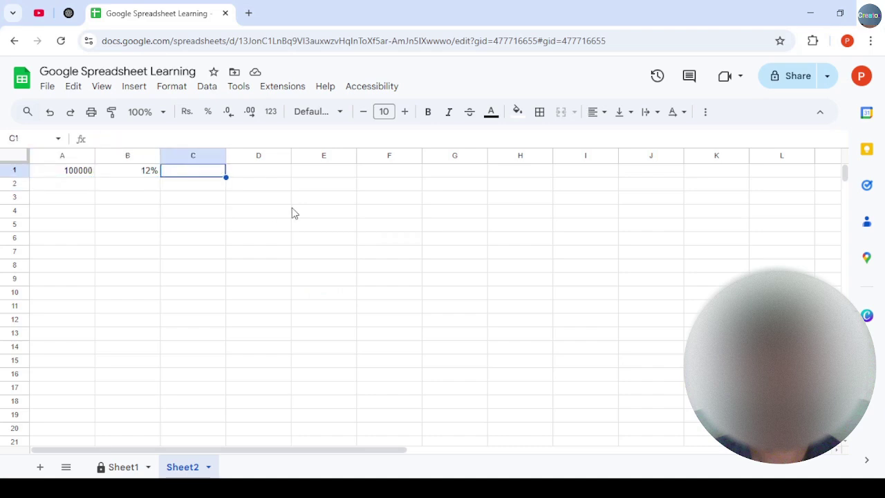
text(Mon)
key(BackSpace)
key(BackSpace)
key(BackSpace)
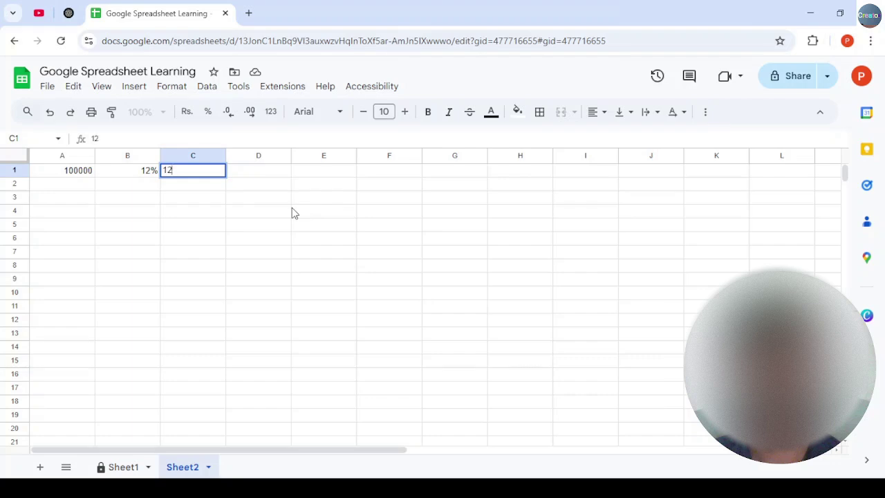
key(Tab)
text(10000)
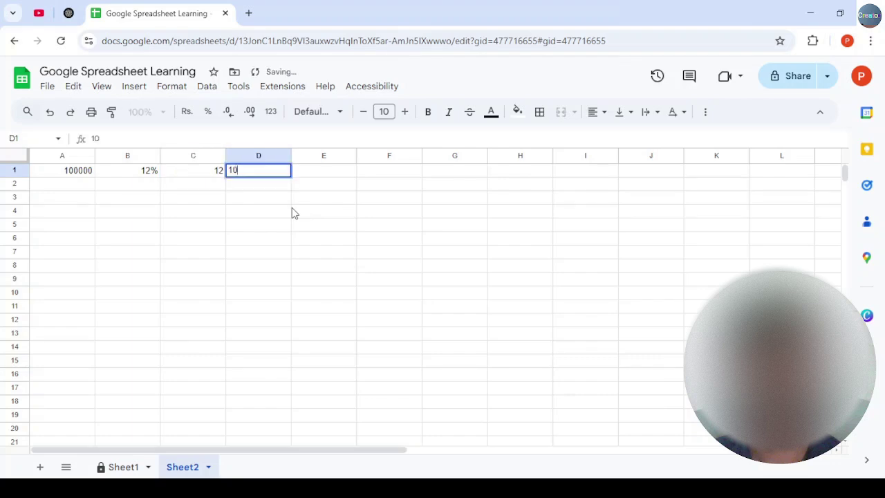
Review the remaining balance formula and the iterative calculation settings in the ChatGPT answer
click(69, 13)
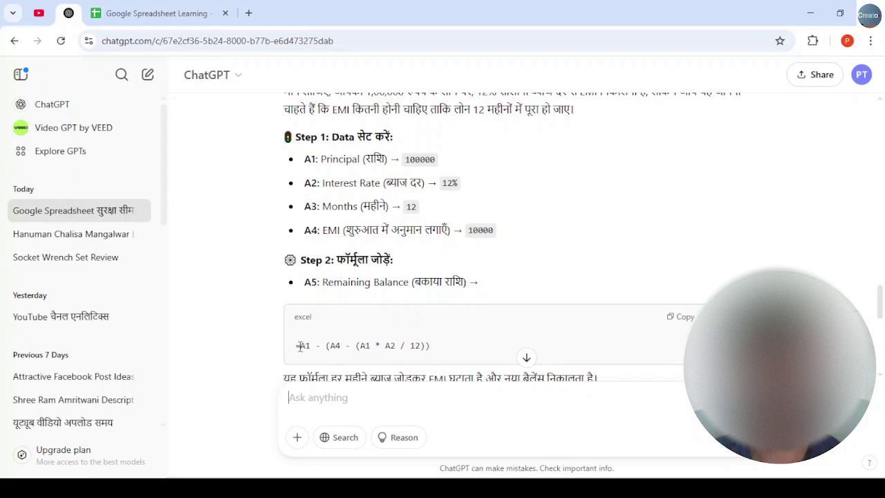
drag(296, 344, 430, 345)
click(676, 318)
click(486, 340)
drag(881, 304, 881, 335)
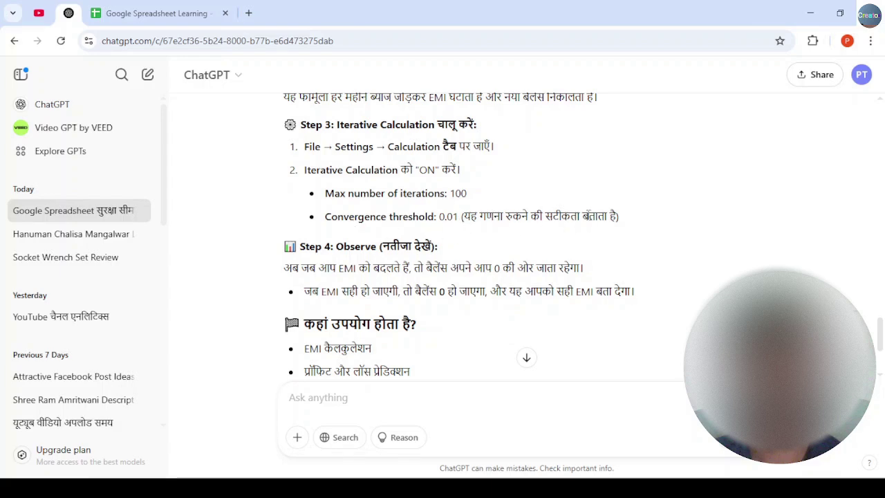
Return to the spreadsheet and turn on iterative calculation in its calculation settings
click(125, 13)
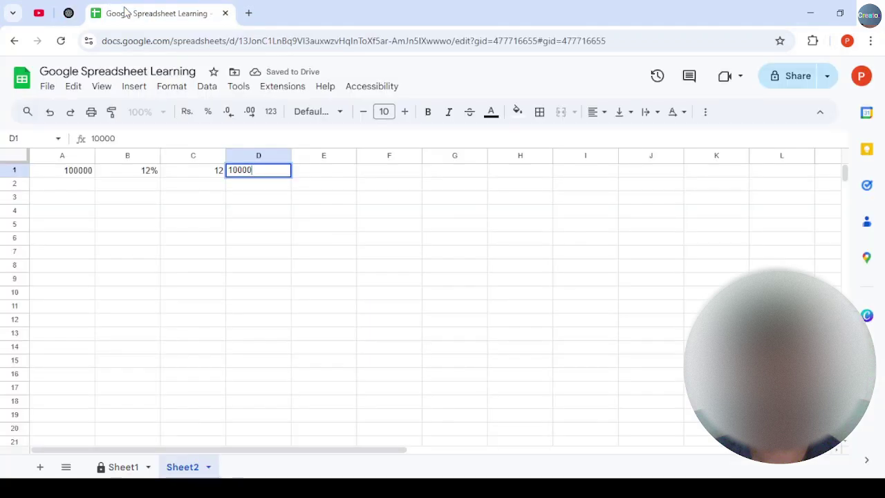
click(46, 86)
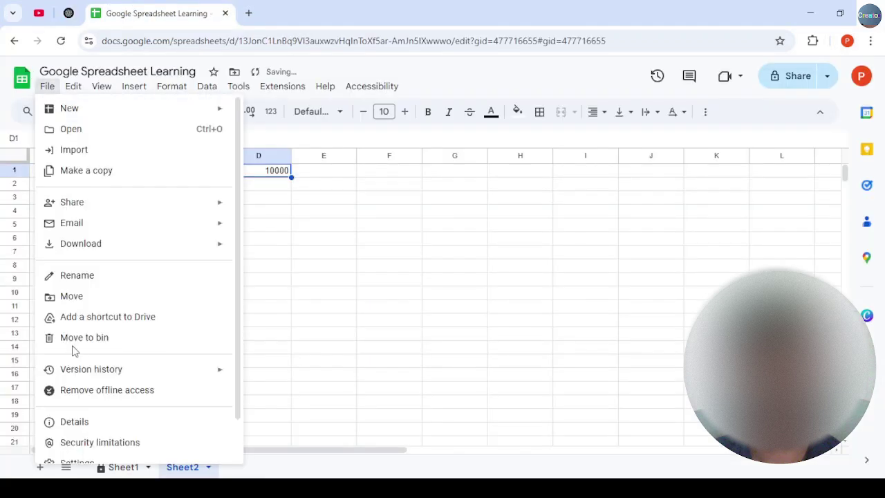
click(78, 460)
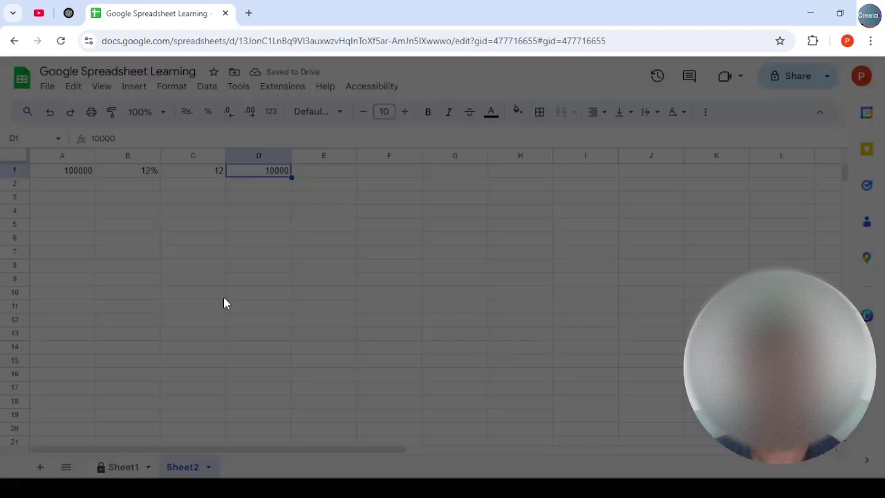
click(349, 172)
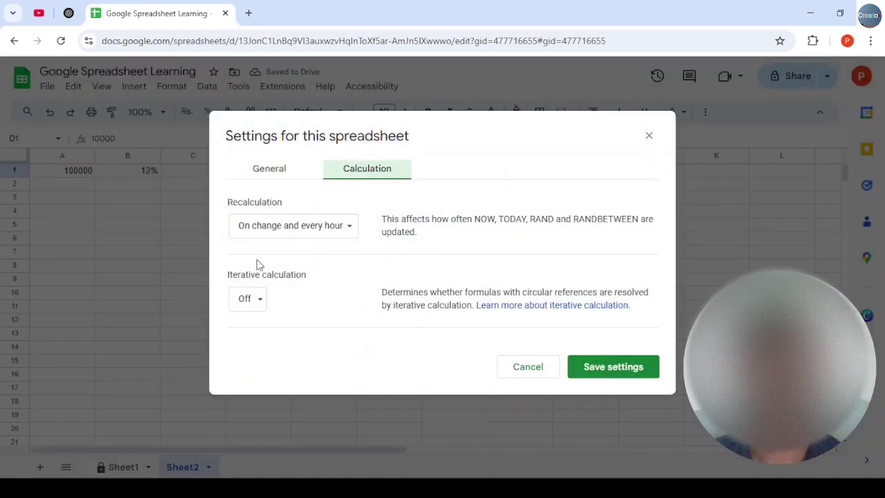
click(254, 302)
click(254, 283)
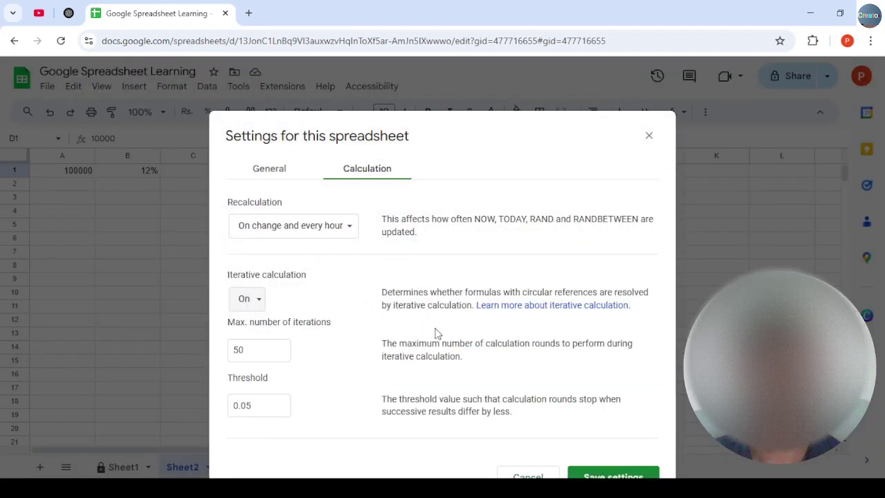
Check the iteration limit in the ChatGPT answer and set the maximum number of iterations to 100
click(70, 13)
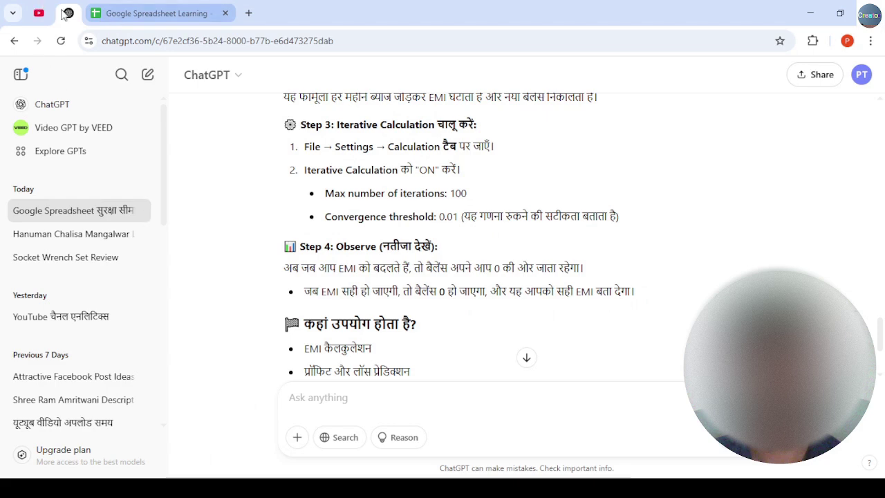
click(131, 19)
click(270, 349)
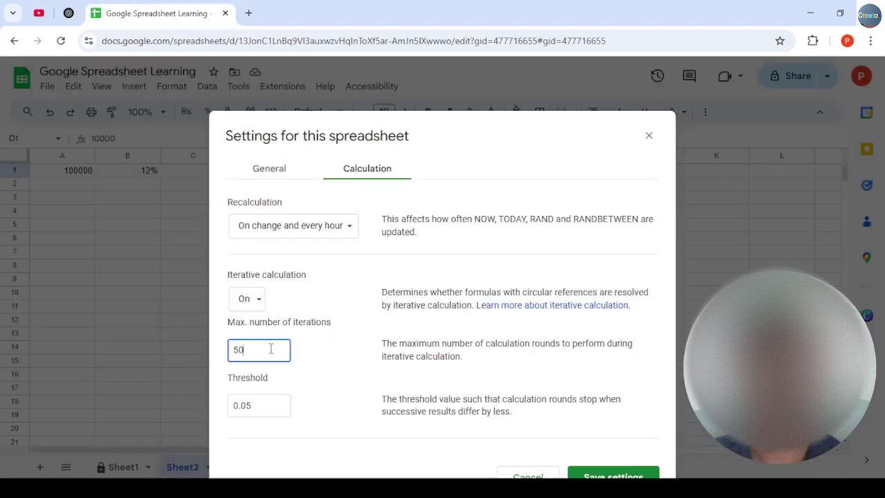
text(12)
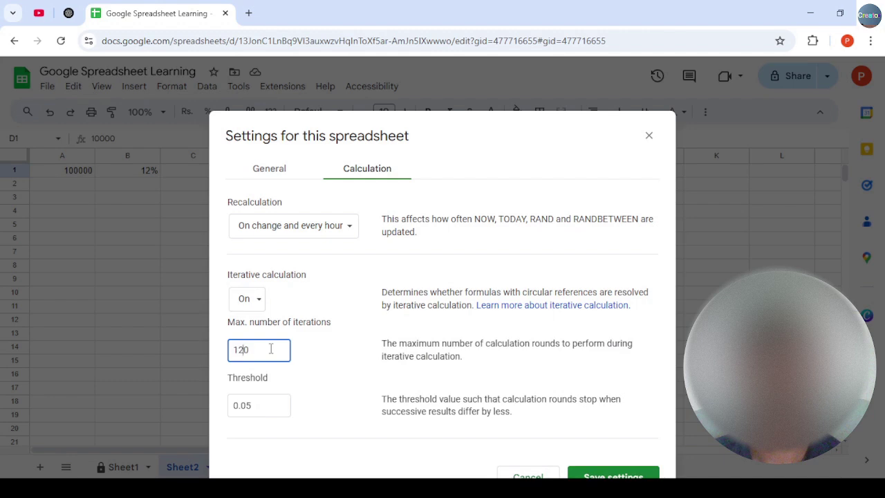
key(BackSpace)
Set the iterative calculation threshold to 0.01, checking it against the ChatGPT answer, and save the spreadsheet settings
click(77, 13)
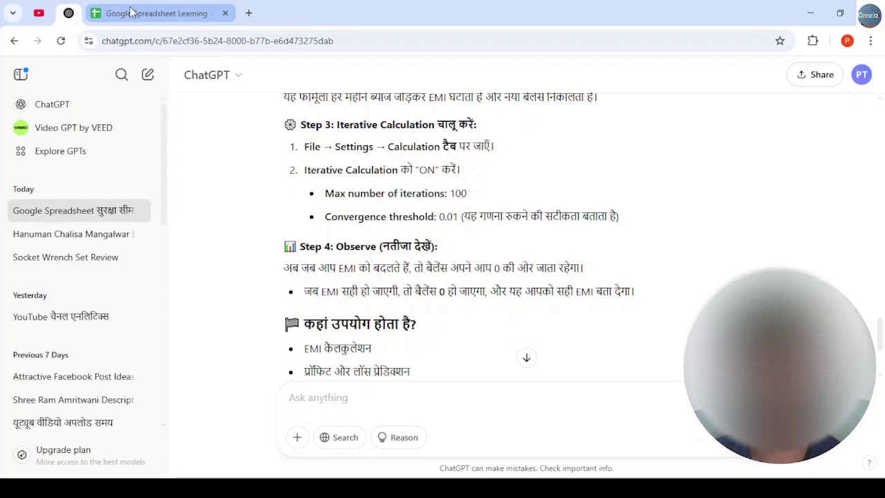
click(131, 12)
click(261, 410)
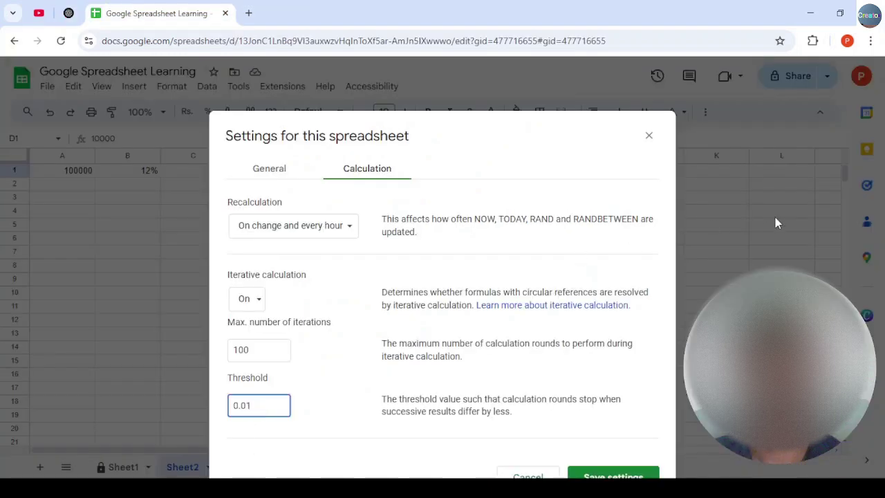
drag(591, 132, 591, 103)
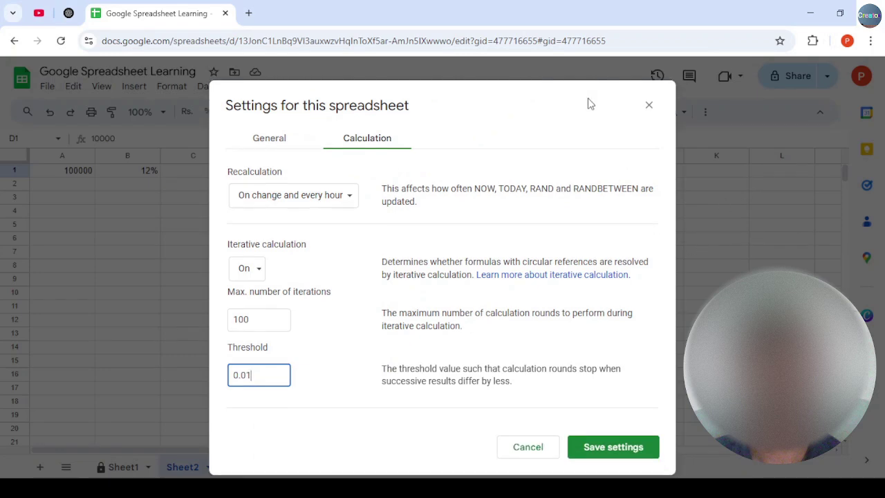
click(69, 13)
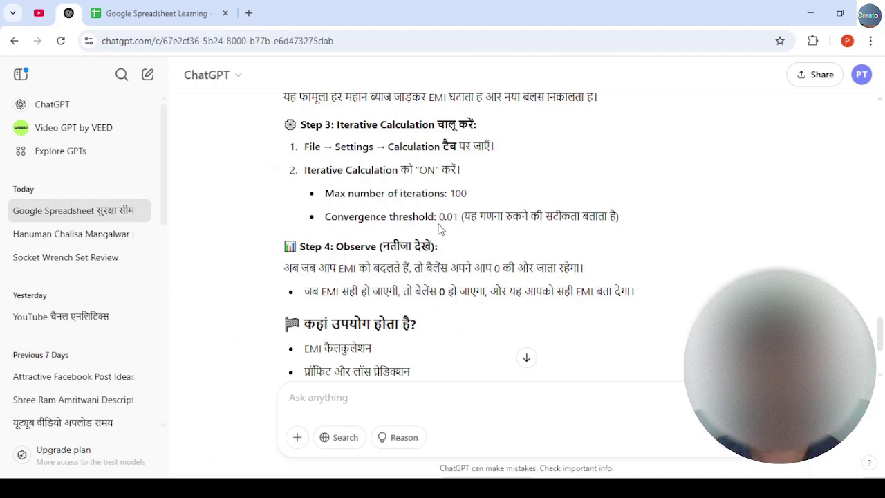
click(173, 17)
click(592, 449)
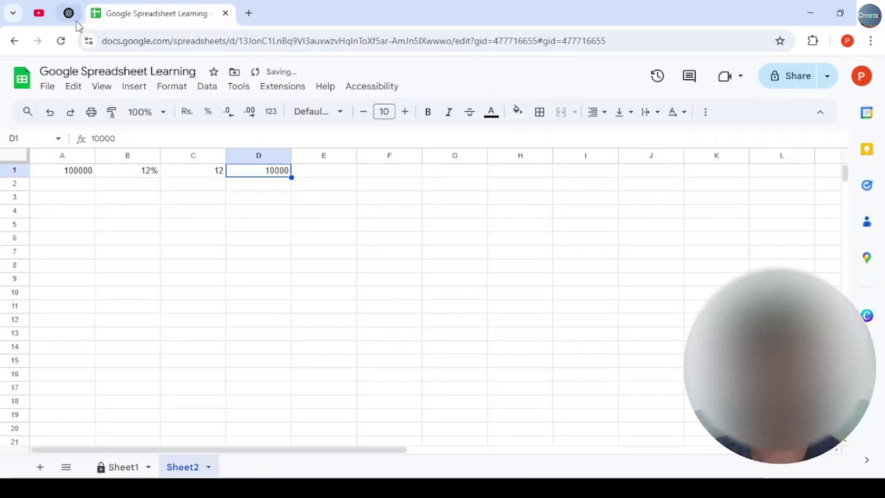
Read the Observe step and the list of uses for iterative calculation in the ChatGPT answer
click(68, 13)
scroll(606, 235, up, 1)
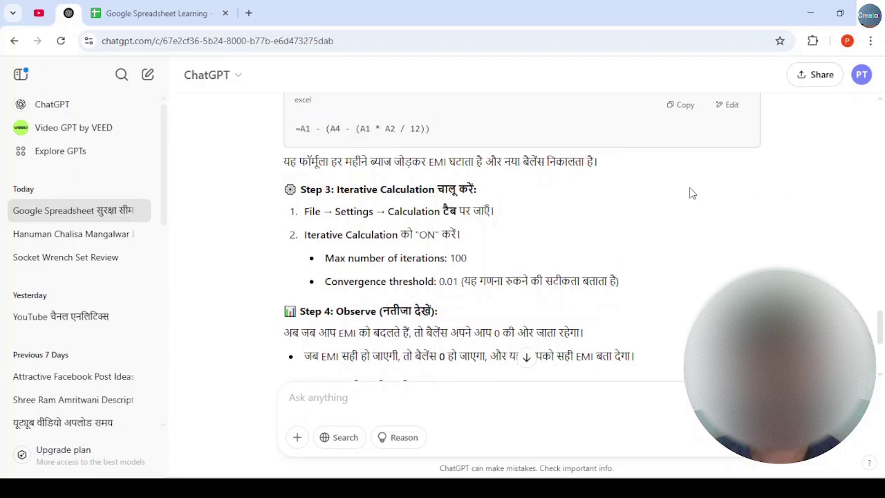
scroll(639, 196, up, 1)
scroll(639, 196, down, 1)
scroll(880, 331, down, 2)
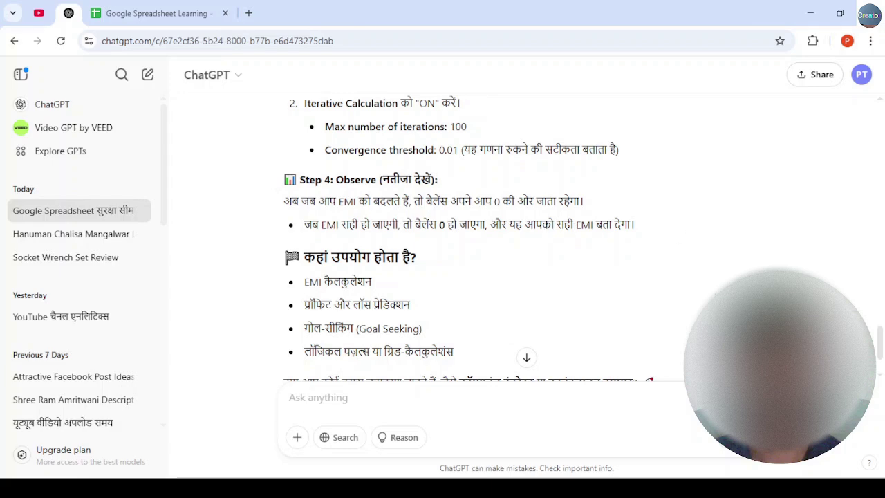
drag(879, 338, 879, 348)
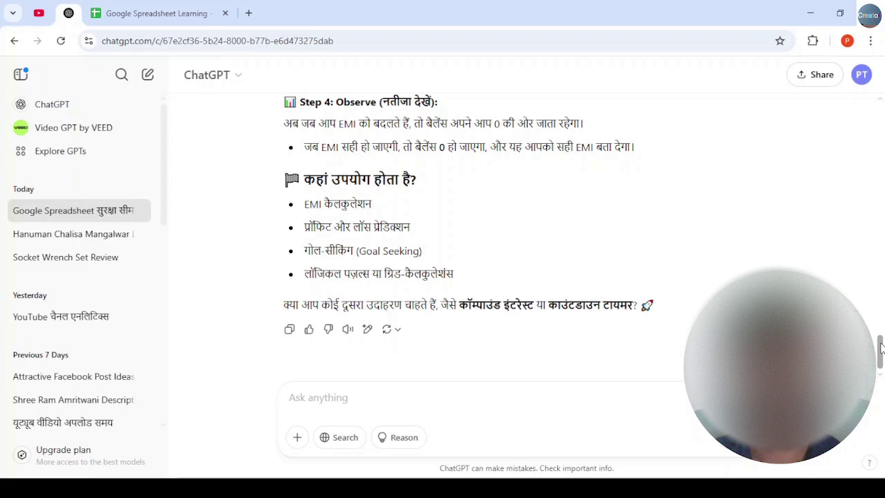
Copy the formula =A1 - (A4 - (A1 * A2 / 12)) from the ChatGPT answer into cell A3 of Sheet2
drag(880, 349, 882, 306)
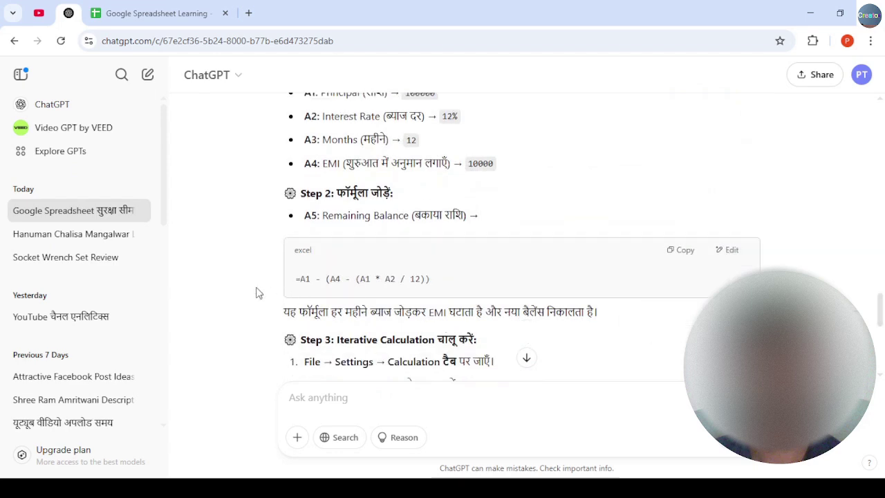
drag(296, 279, 430, 280)
key(ctrl+c)
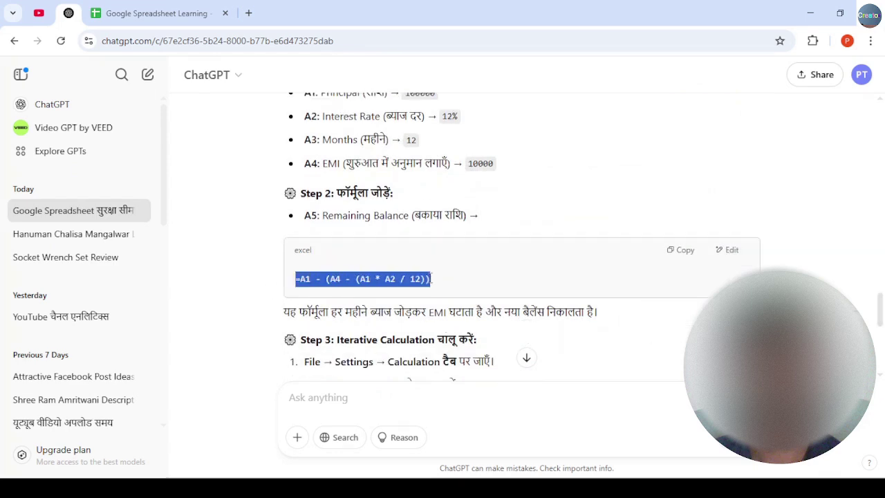
click(154, 14)
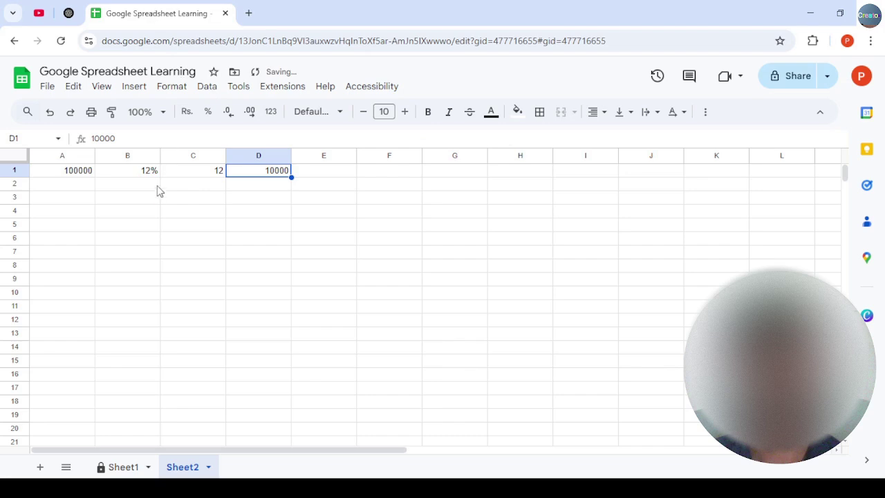
click(78, 199)
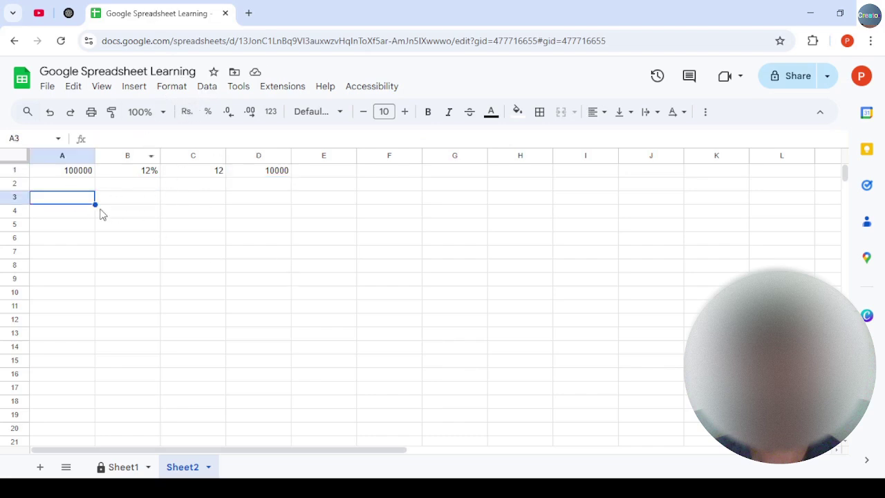
key(ctrl+v)
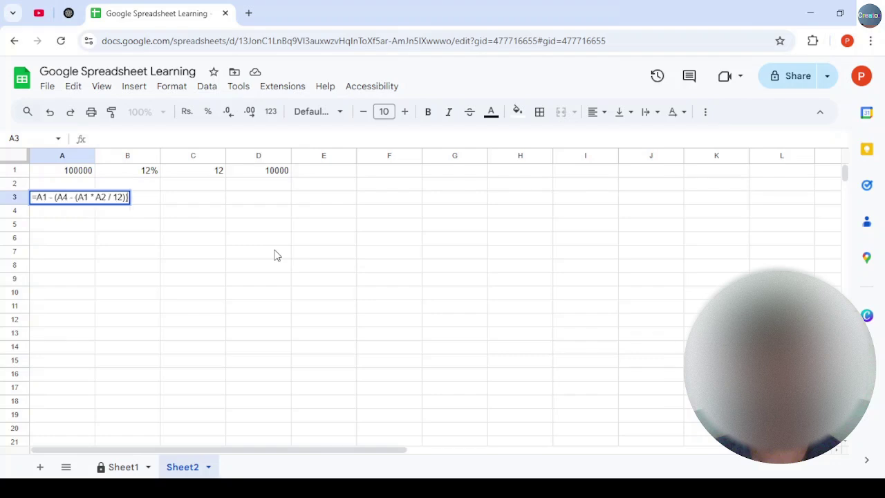
key(Return)
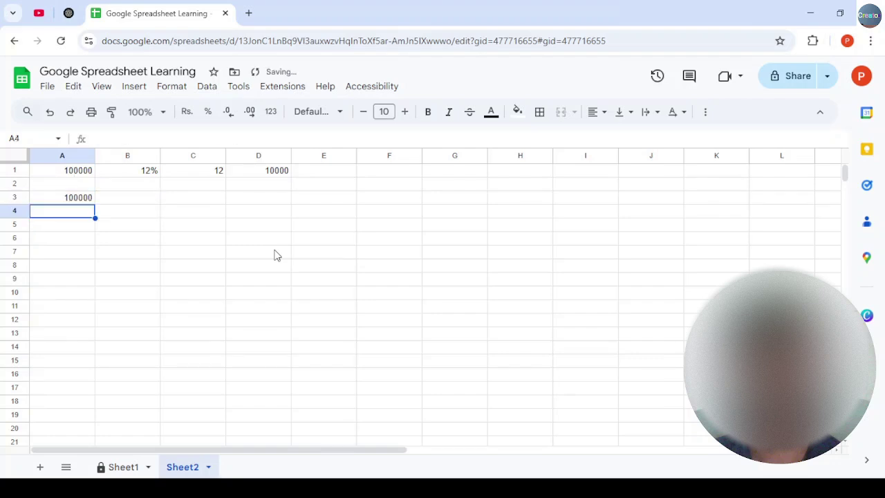
Examine the formula in cell A3 and the neighbouring cells of Sheet2
key(Up)
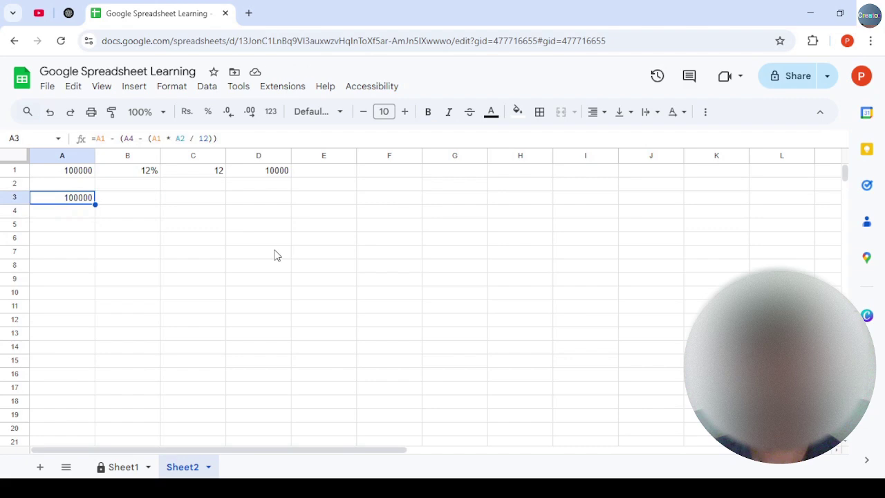
key(Up)
key(Down)
key(Up)
key(Right)
key(Right)
key(Right)
key(Left)
key(Left)
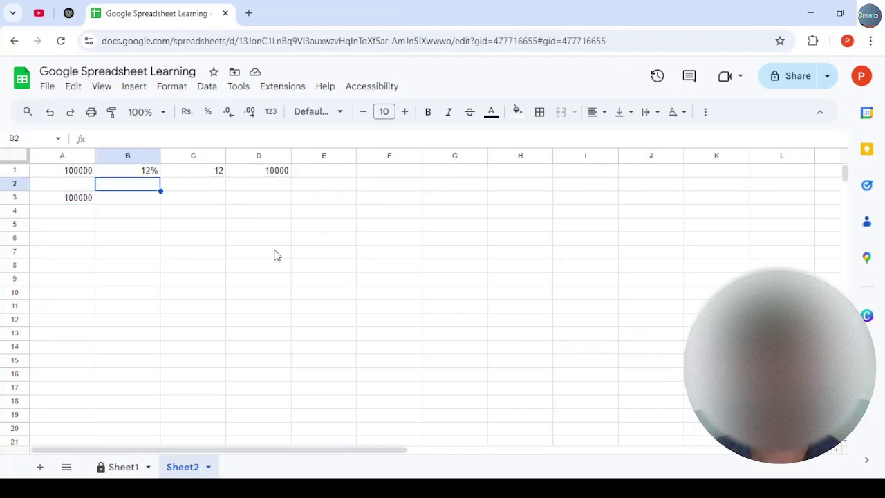
key(Left)
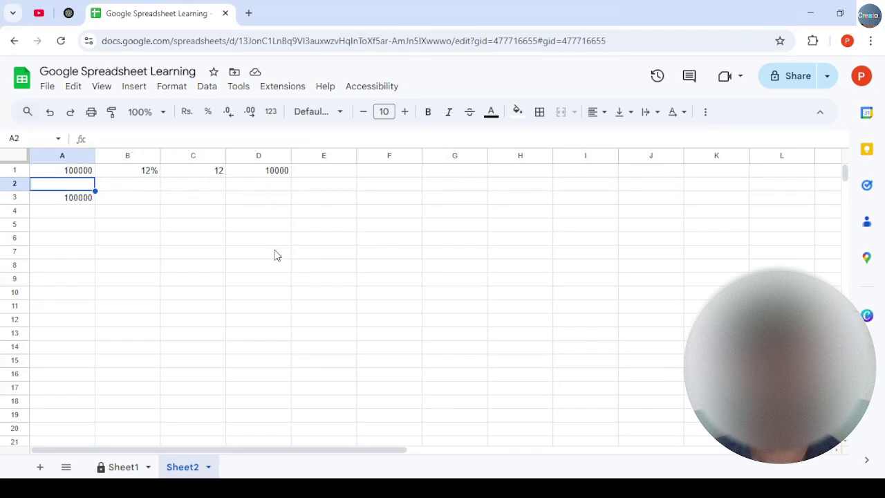
Check the cell layout of Step 1 in the ChatGPT answer and clear the formula from cell A3 of Sheet2
key(ctrl+shift+Tab)
scroll(551, 184, up, 1)
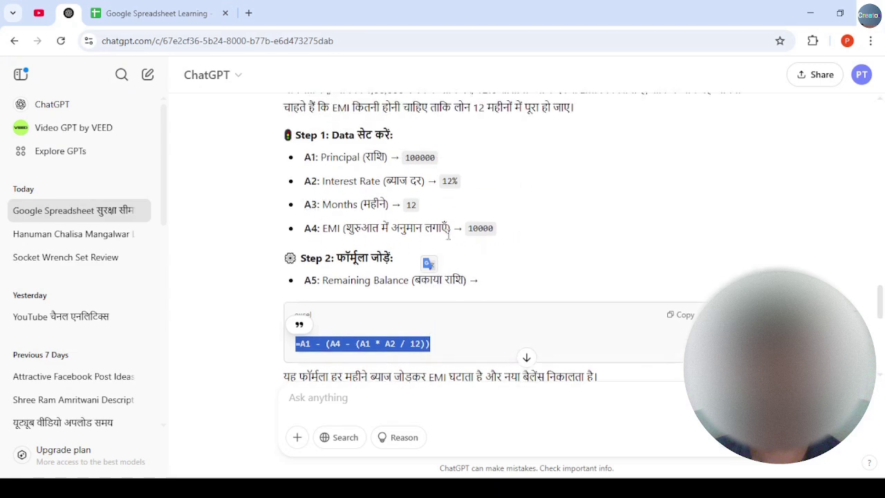
click(171, 21)
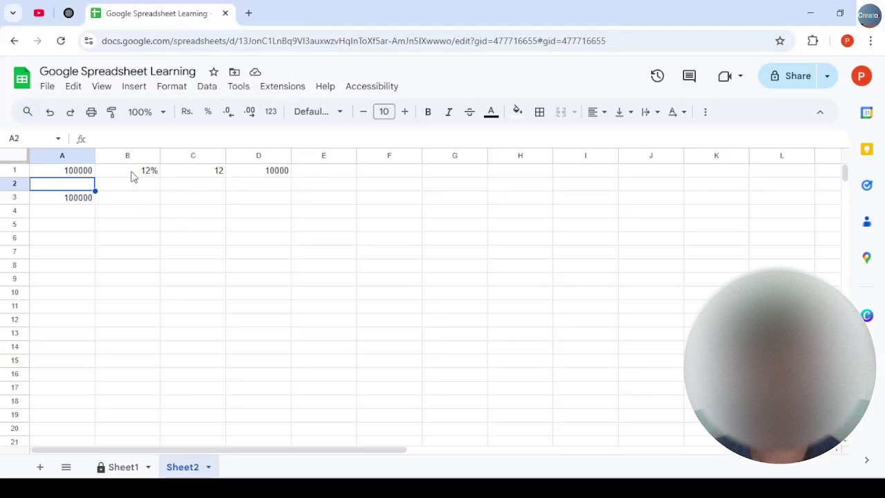
click(81, 200)
key(Delete)
Copy the values in A1:D1 and paste them transposed into column A starting at A1
key(Right)
key(Right)
key(Up)
key(Up)
key(Left)
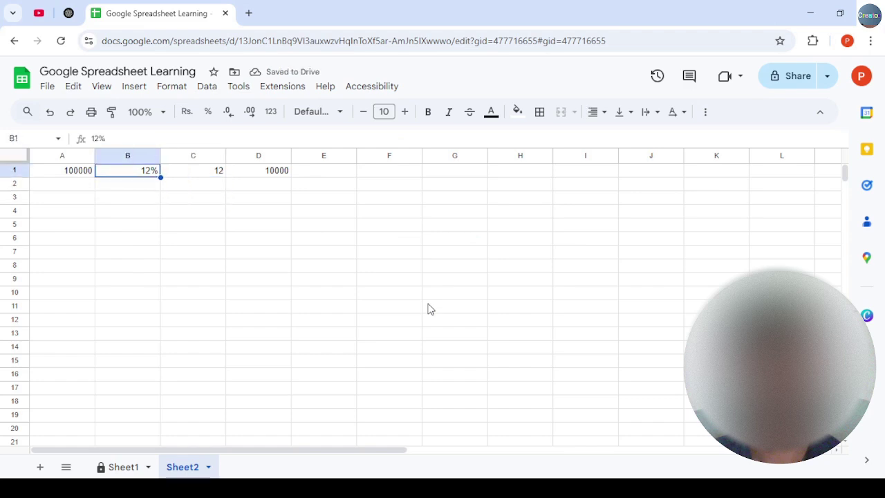
key(Left)
key(shift+Right)
key(shift+Right)
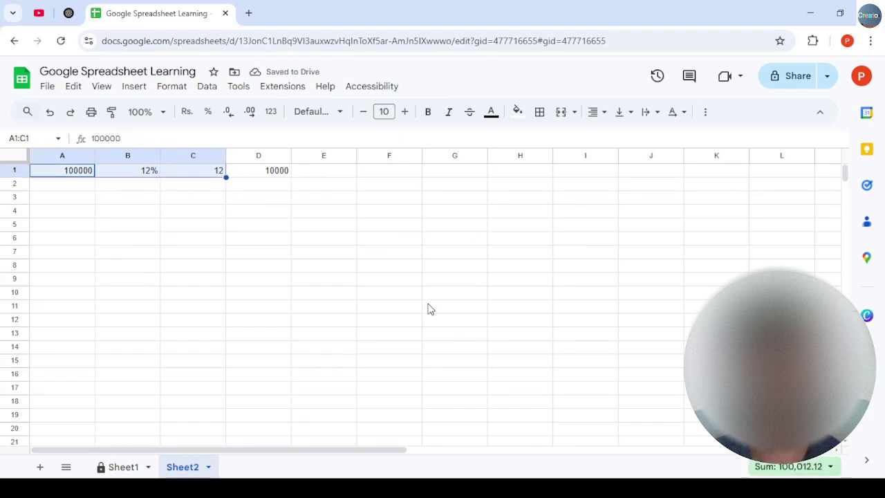
key(shift+Right)
key(shift+Left)
key(ctrl+c)
key(Left)
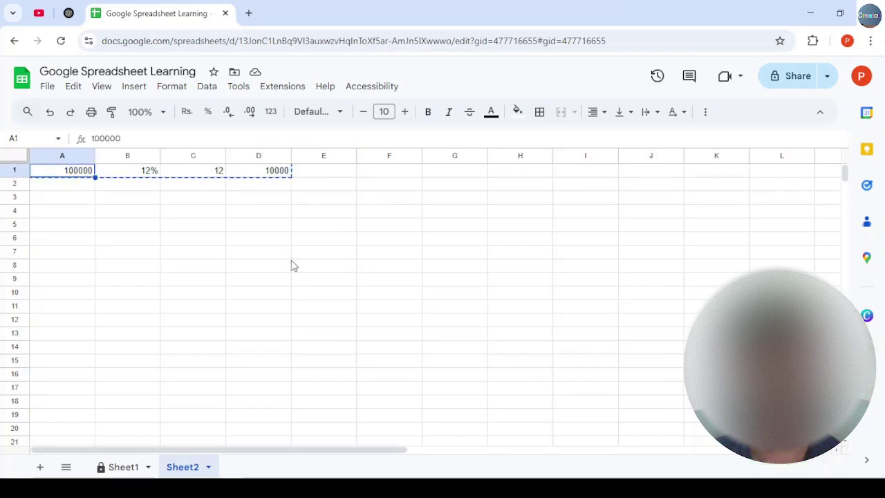
right_click(71, 173)
mouse_move(120, 185)
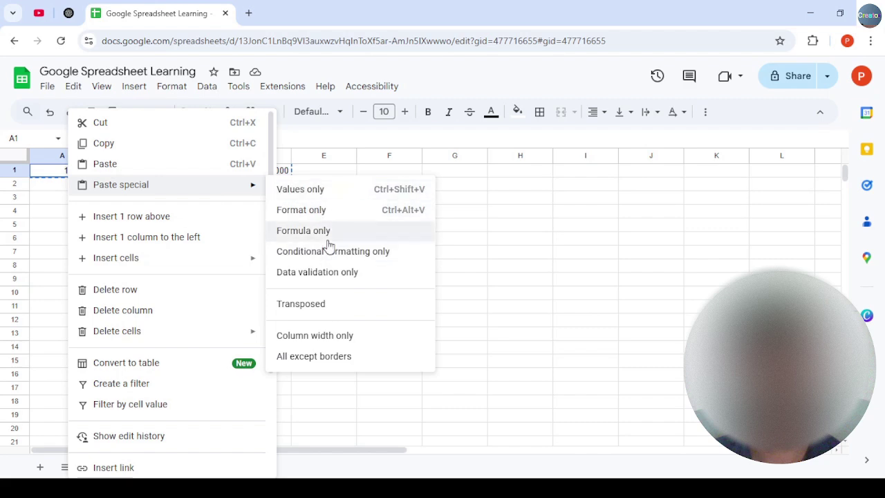
click(327, 310)
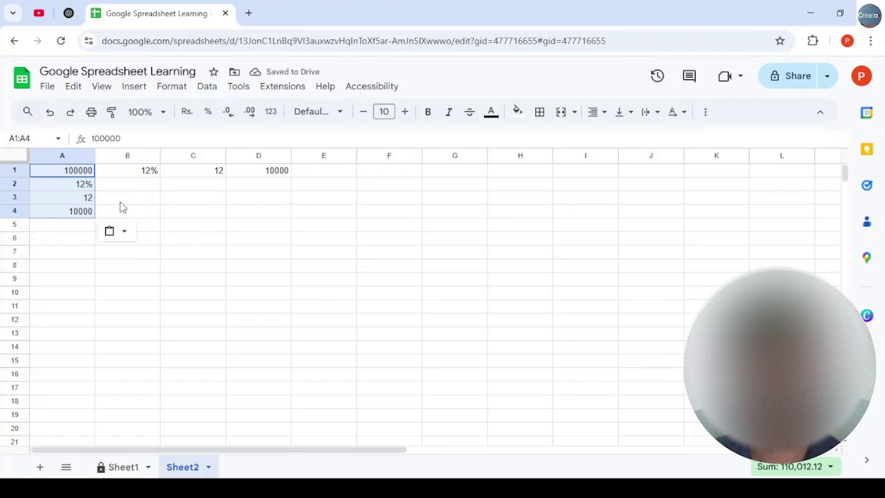
Delete the leftover values from cells B1, C1 and D1
click(129, 171)
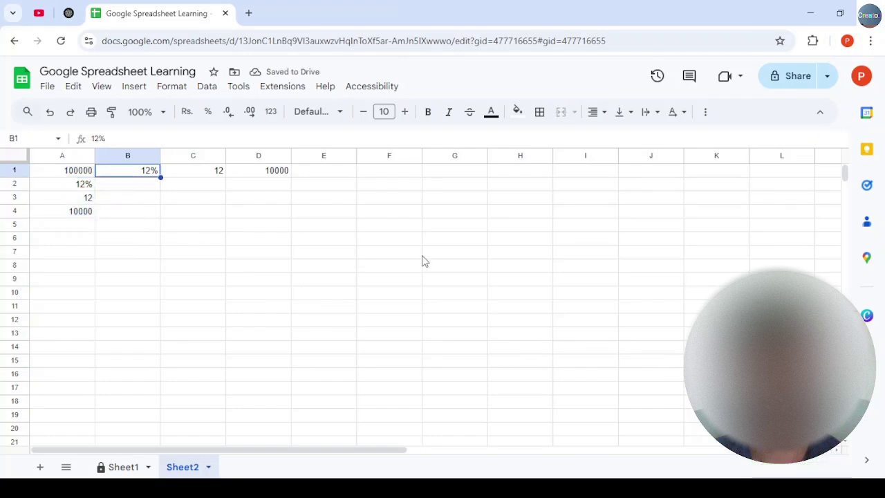
key(Delete)
key(Right)
key(Delete)
key(Right)
key(Delete)
key(Left)
key(Left)
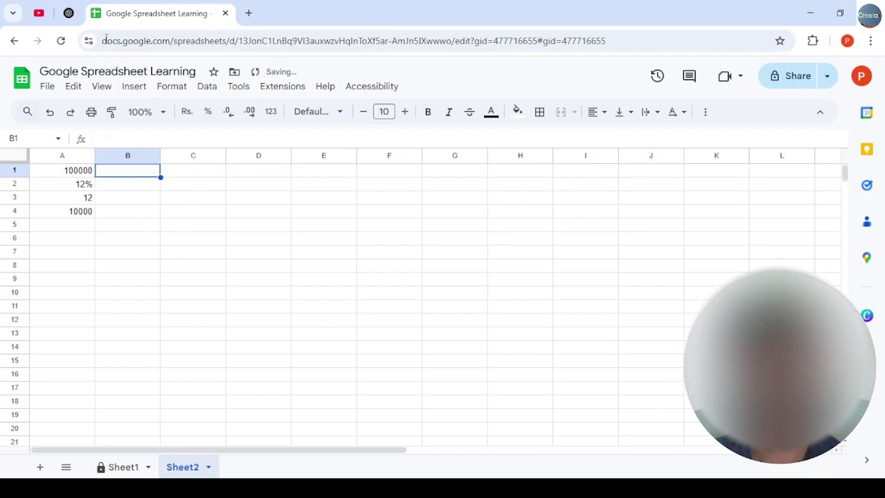
Check the data setup in the ChatGPT answer and enter the formula =A1*12% in cell A2 of Sheet2
click(69, 13)
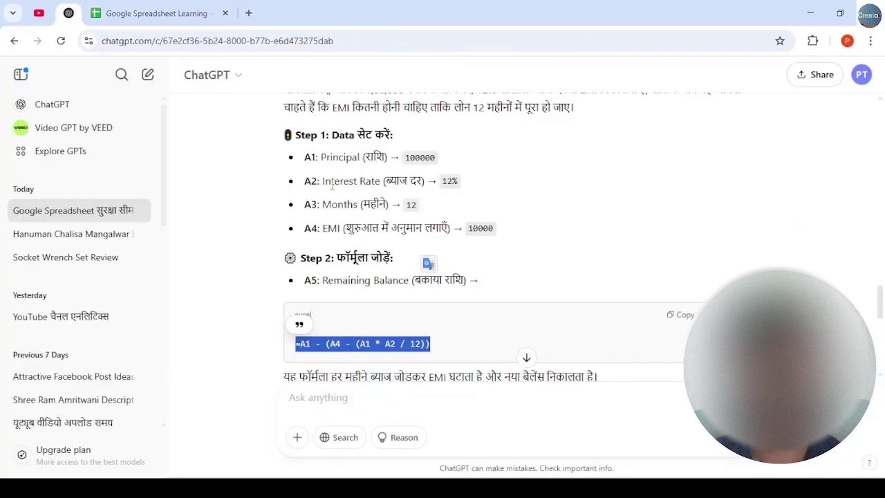
click(128, 14)
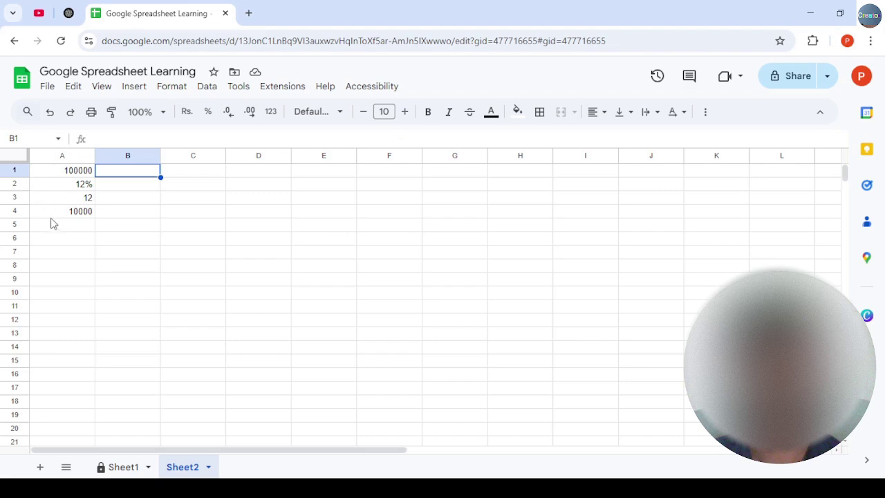
click(67, 185)
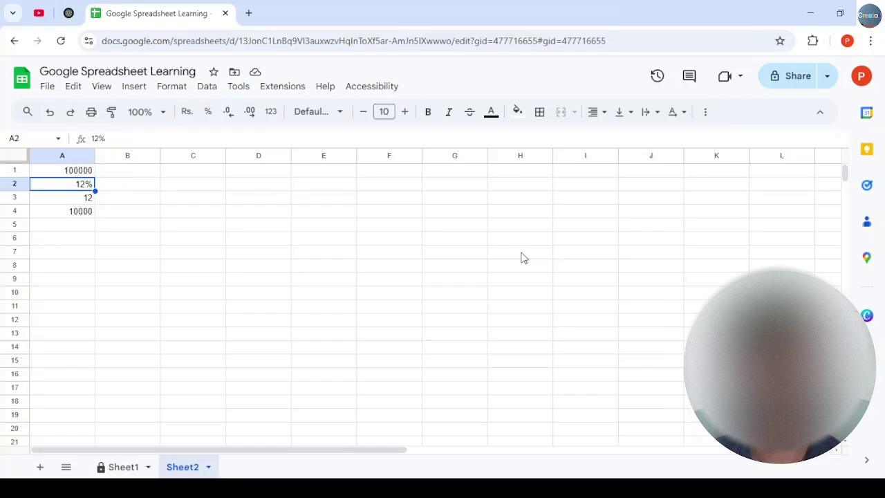
text(=A1)
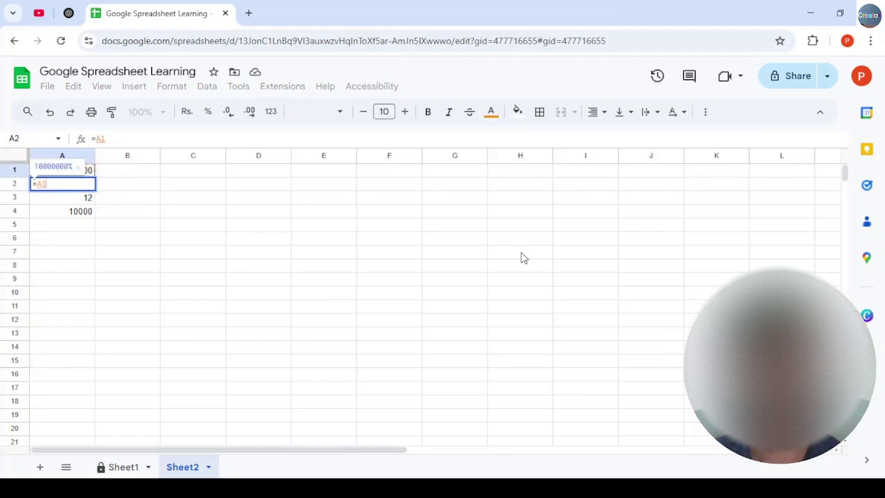
text(*12%)
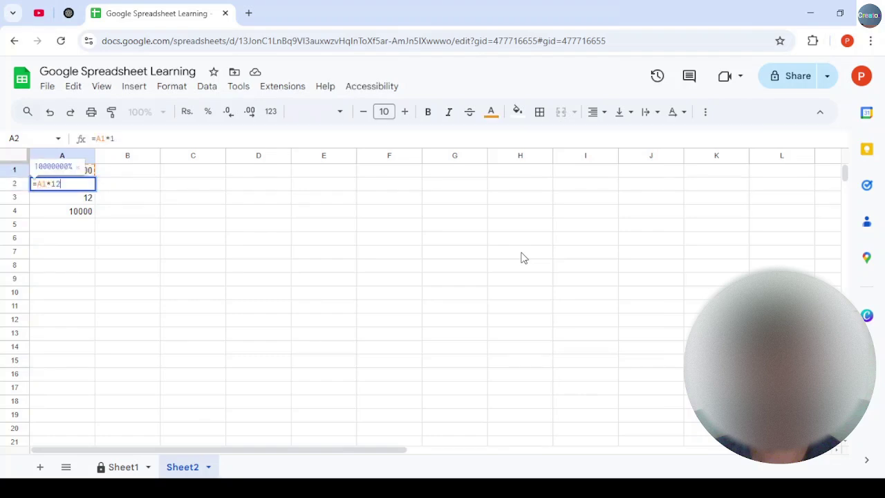
key(Return)
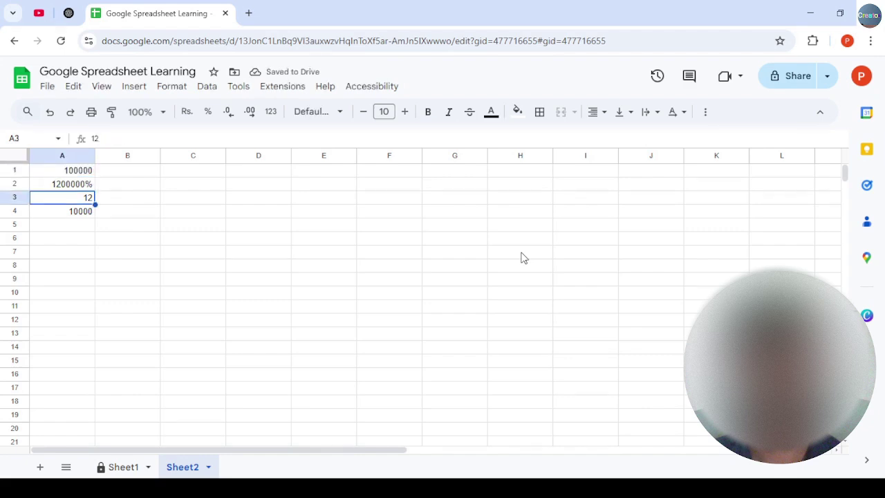
Undo the last formula entry in cell A2 and clear the cell
key(Up)
key(ctrl+z)
key(Delete)
key(Down)
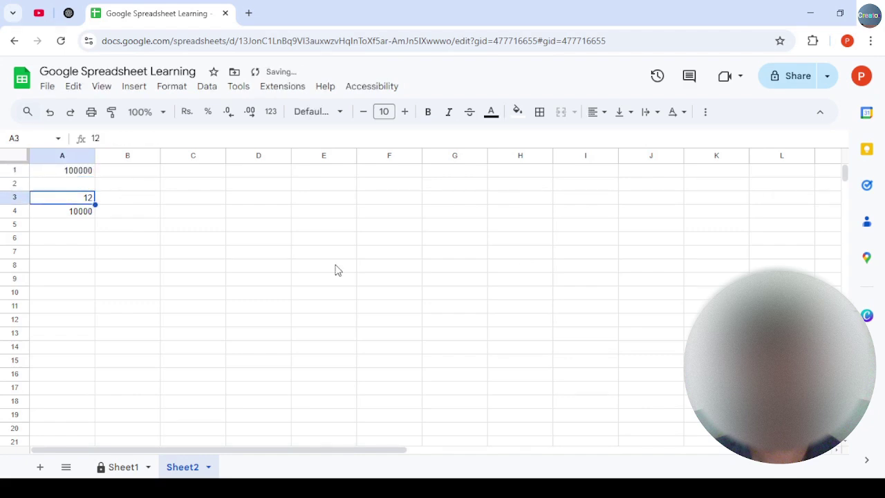
Enter the formula =F4 * 12% in cell A2 and replace its F4 reference with A1
key(Up)
text(=F4 * 12%)
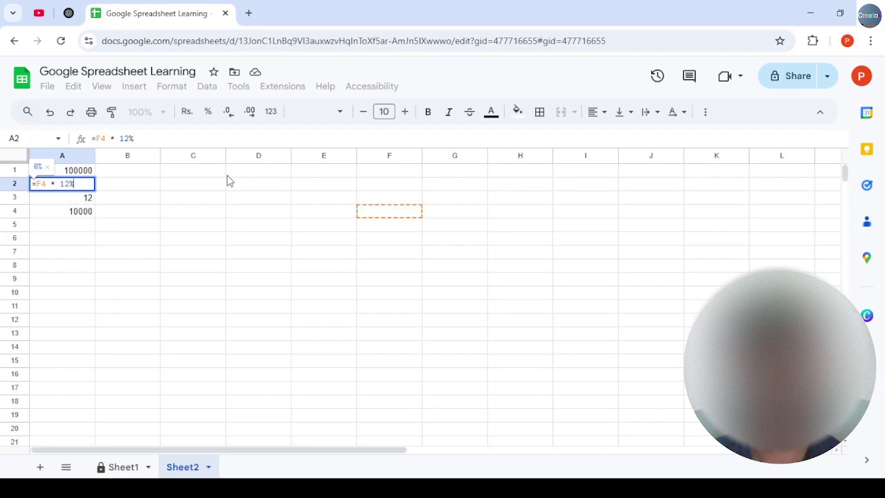
click(108, 138)
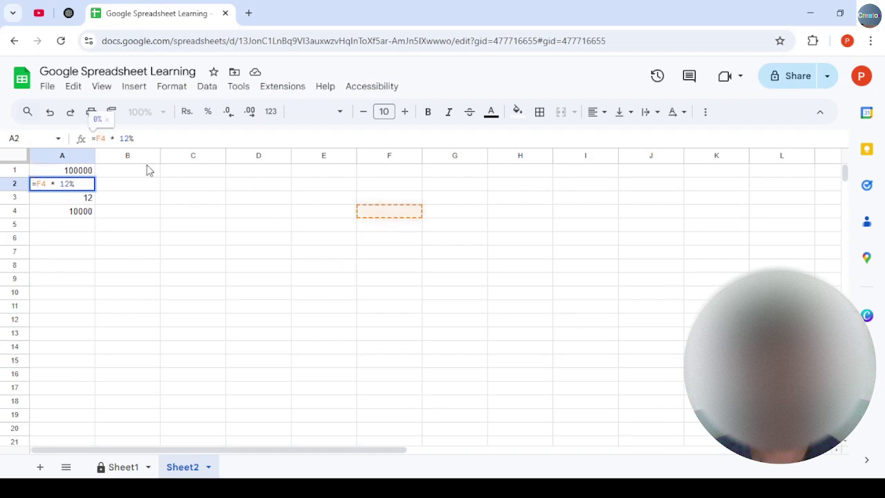
key(BackSpace)
key(BackSpace)
text(a)
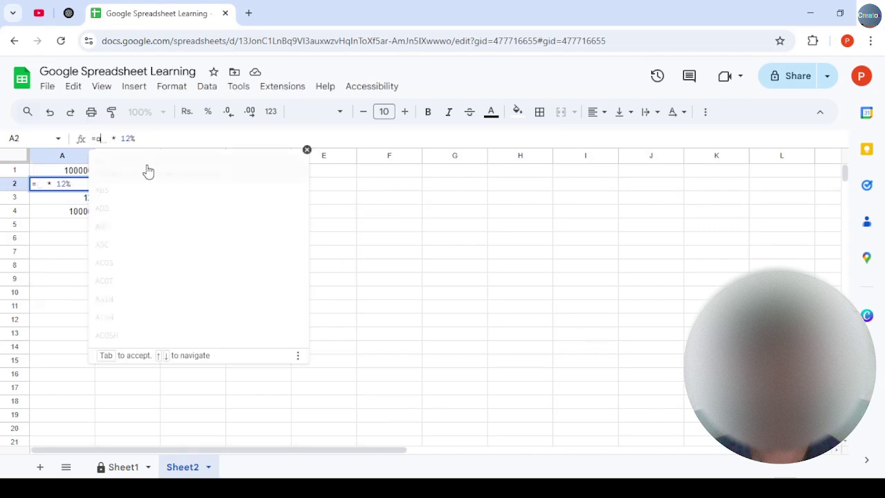
text(1)
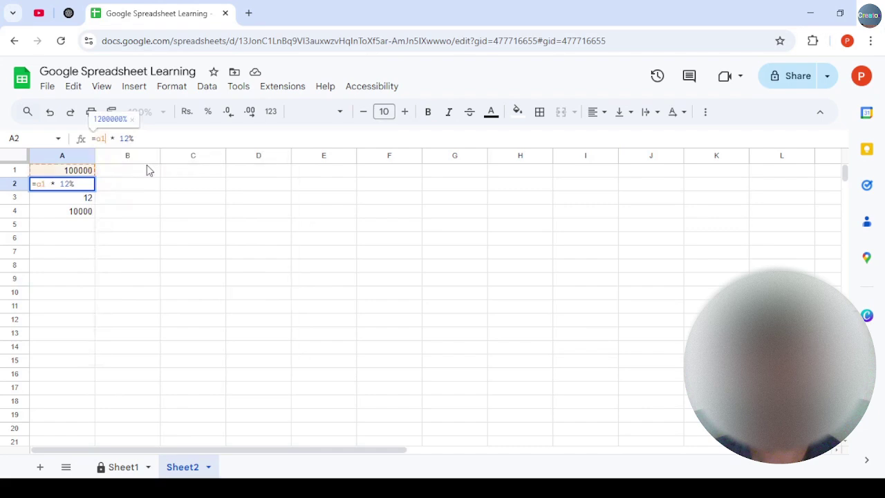
key(Return)
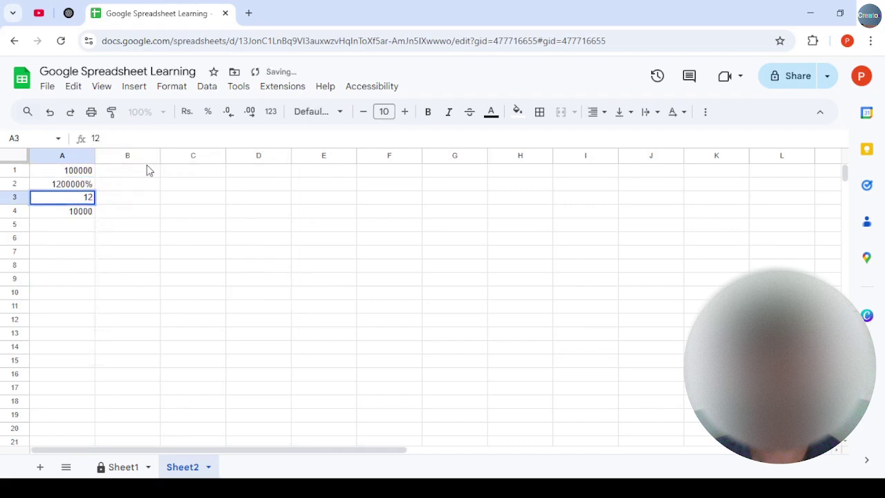
Recheck the formula in cell A2 and send ChatGPT the message "1200000% ye aa raha hai"
double_click(82, 183)
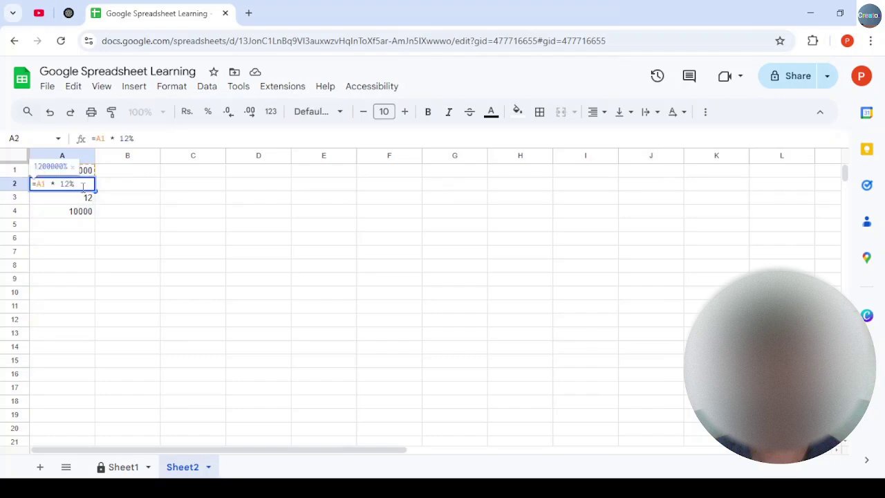
key(Return)
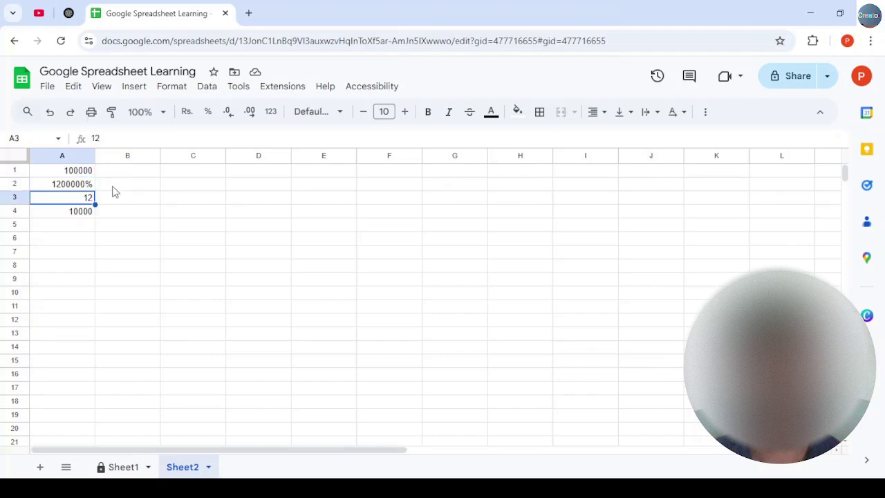
key(Up)
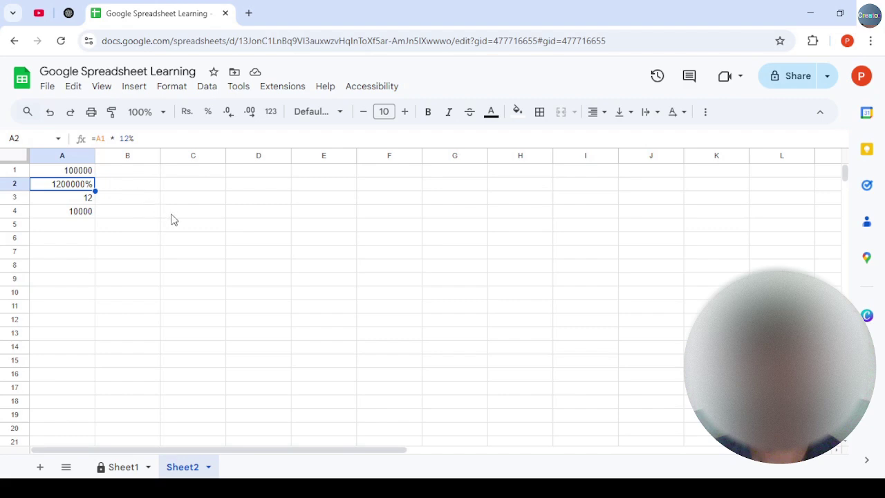
click(69, 13)
click(376, 397)
text(1200000%)
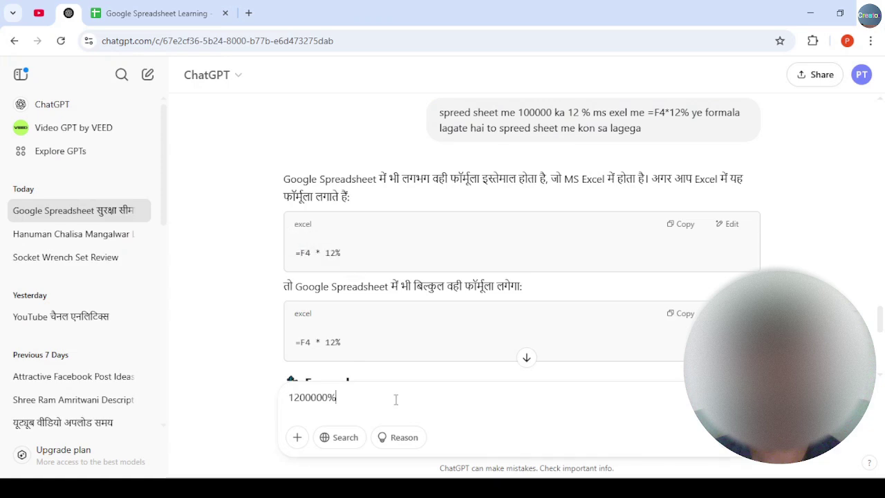
text( ye aa raha hai)
key(Return)
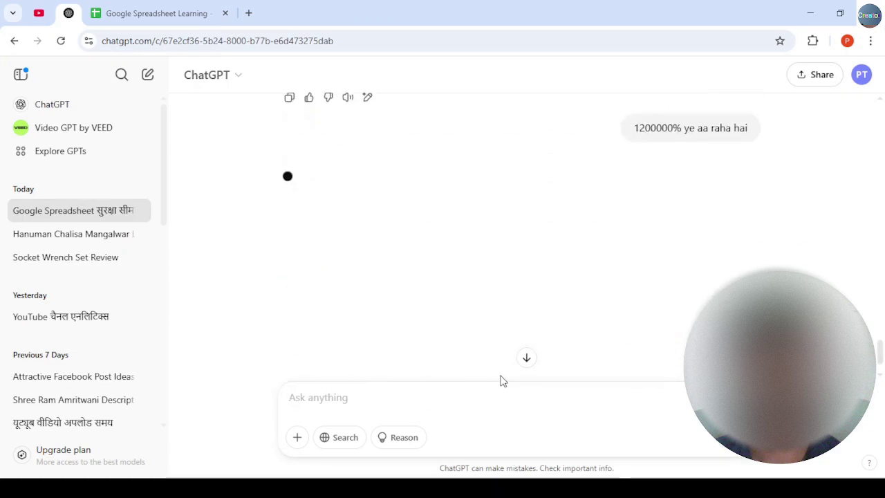
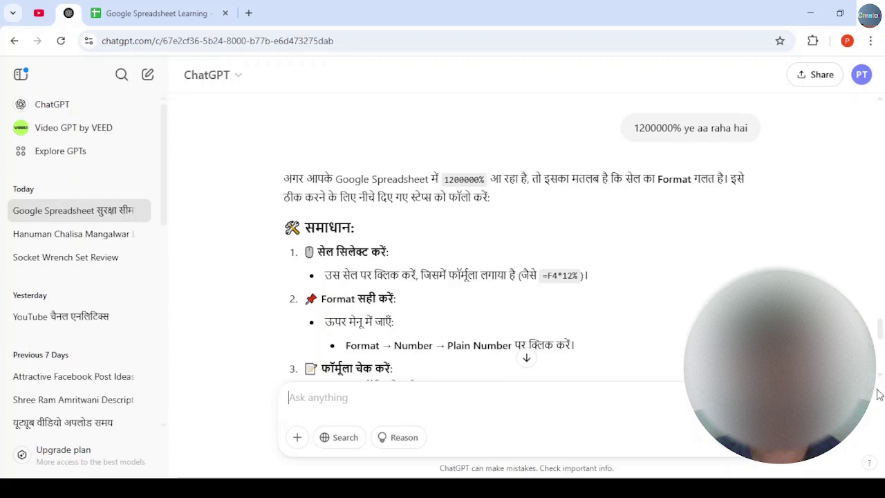
Read ChatGPT's suggested fixes for the 1200000% result and look for the number format command in the spreadsheet
scroll(878, 380, down, 3)
scroll(879, 378, down, 4)
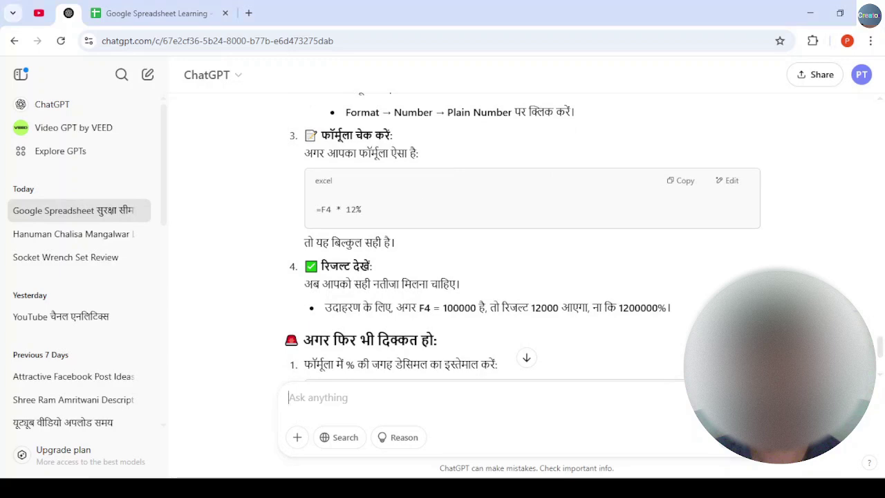
click(144, 14)
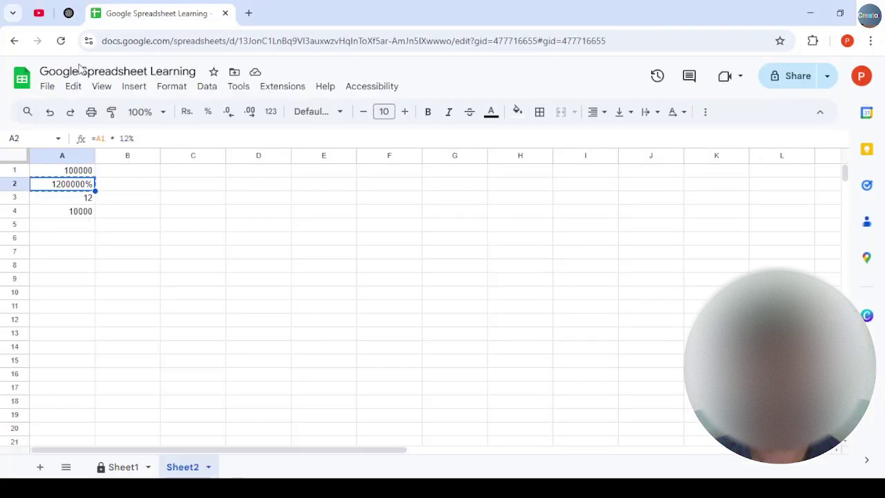
click(173, 87)
click(173, 90)
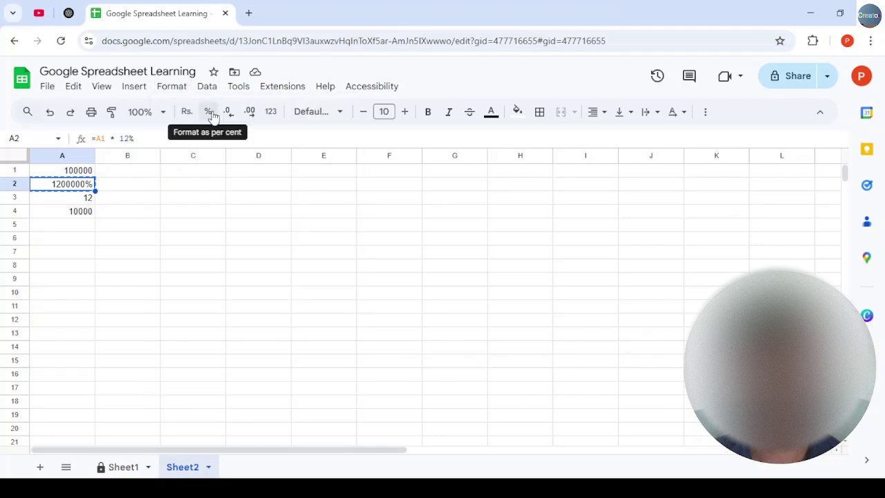
click(68, 13)
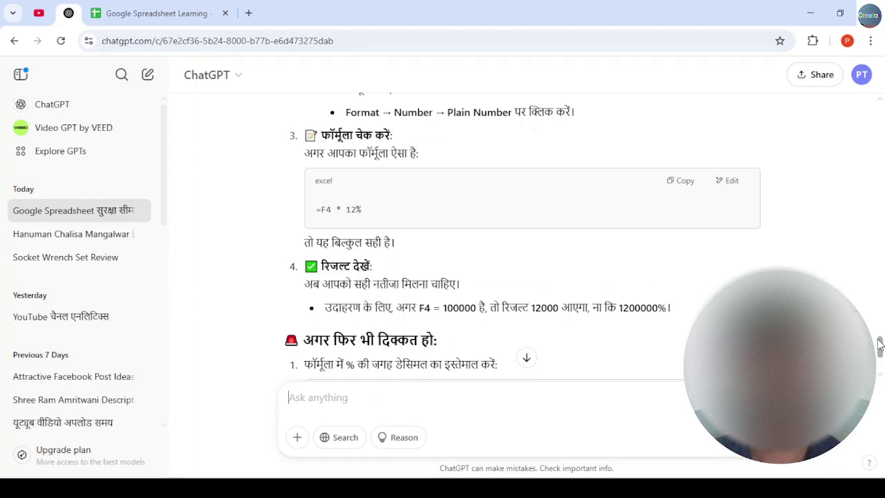
drag(880, 346, 880, 356)
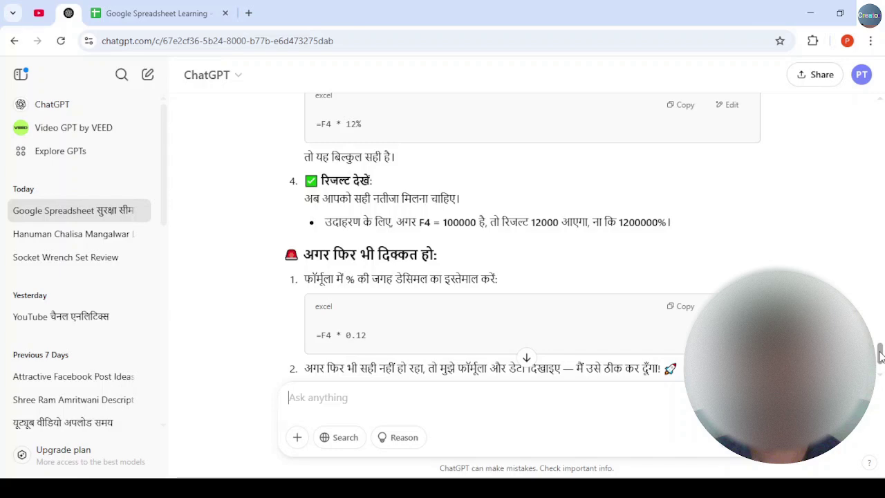
Review ChatGPT's formatting fix and apply the Number format to cell A2 in Sheet2
drag(880, 356, 880, 339)
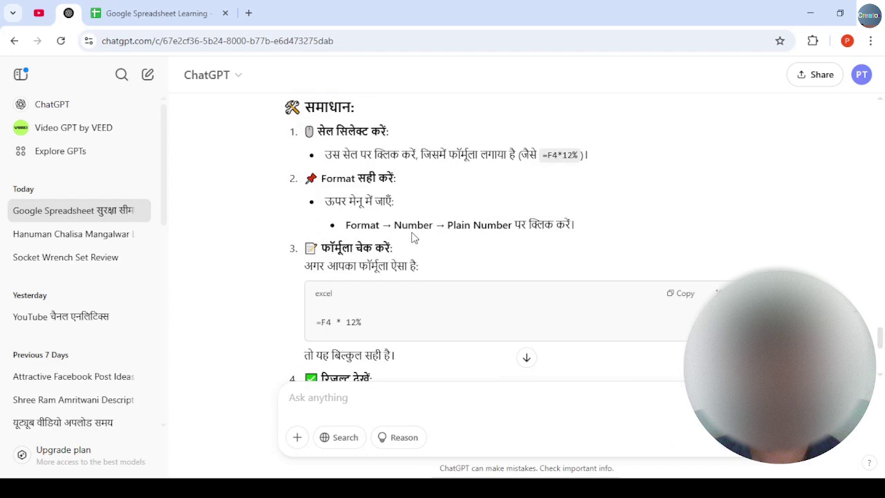
click(165, 12)
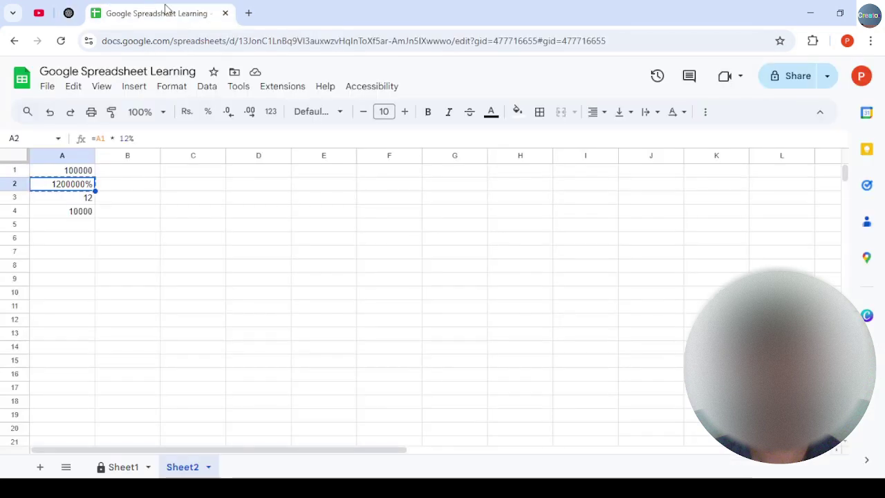
click(174, 88)
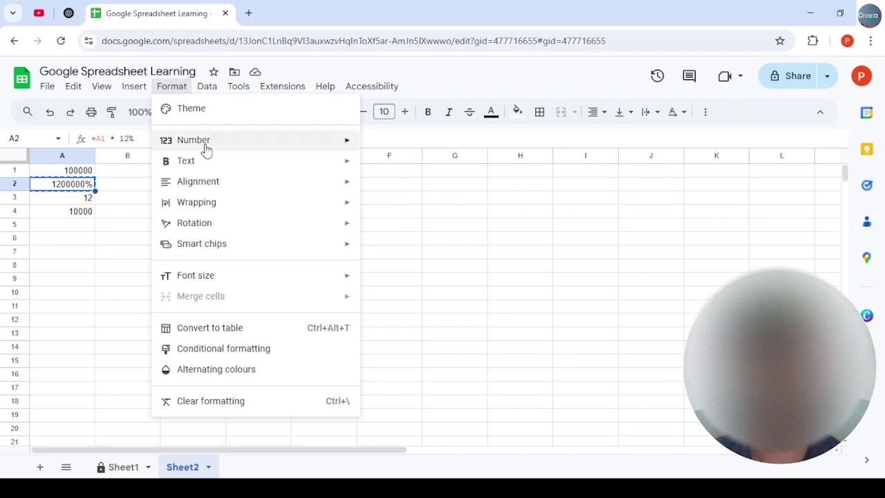
mouse_move(204, 143)
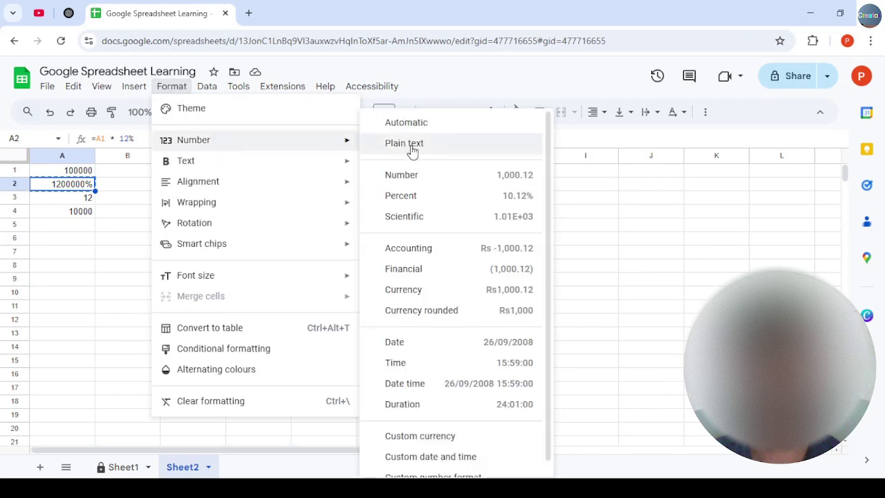
click(68, 14)
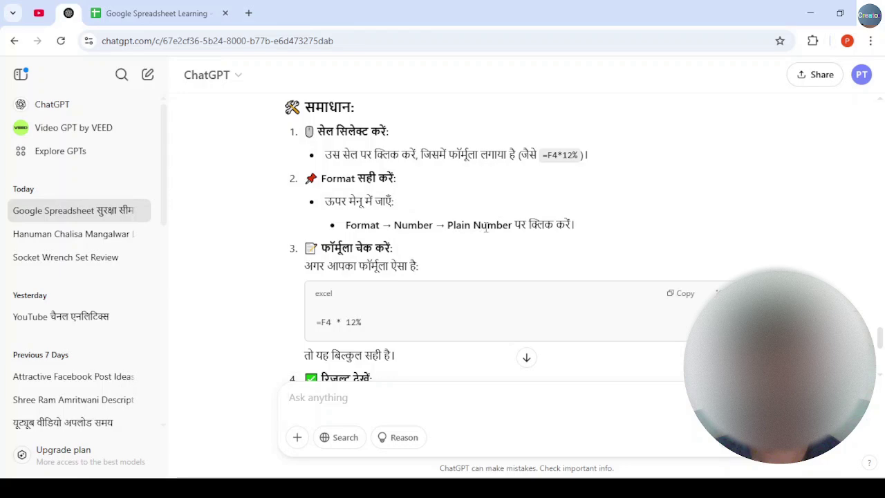
click(157, 21)
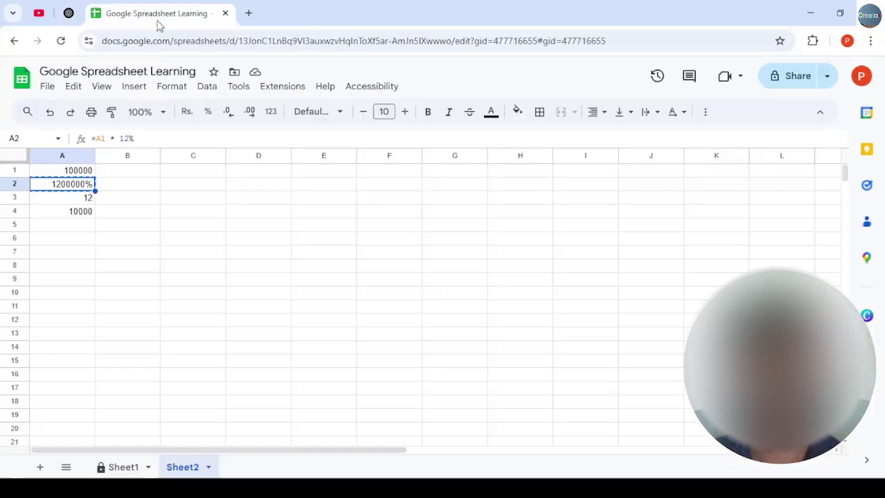
click(181, 91)
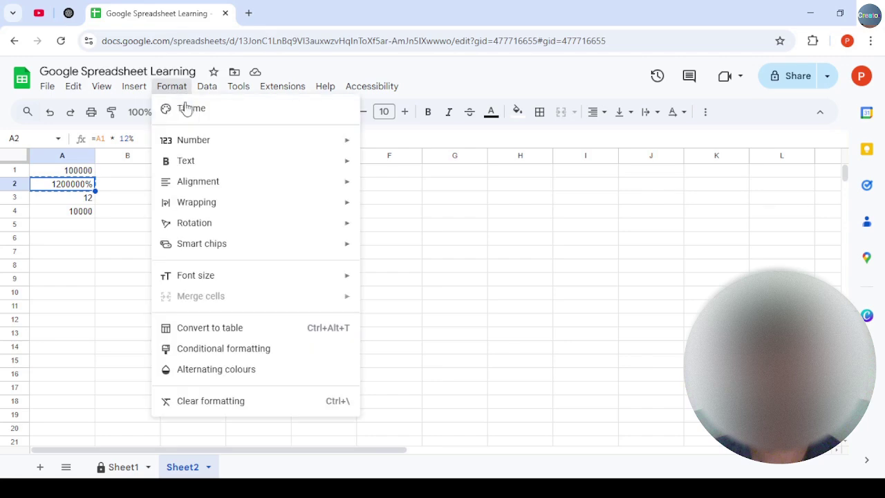
mouse_move(197, 141)
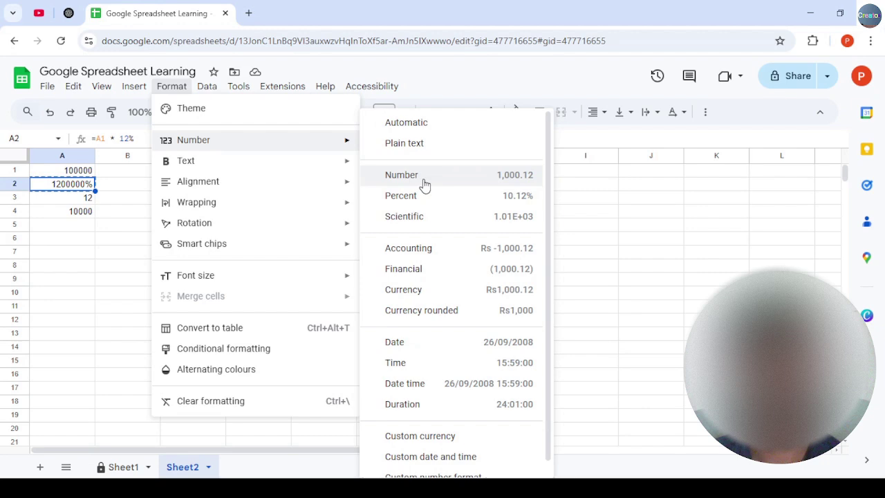
drag(550, 216, 546, 265)
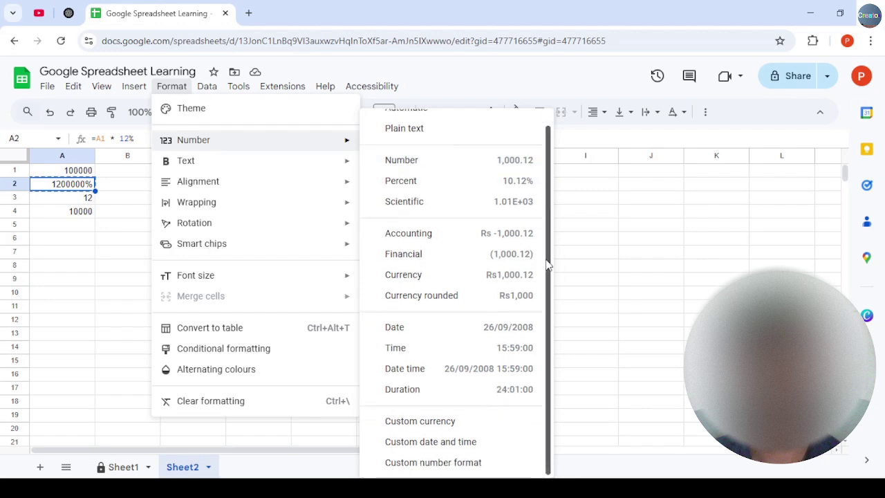
scroll(546, 265, up, 1)
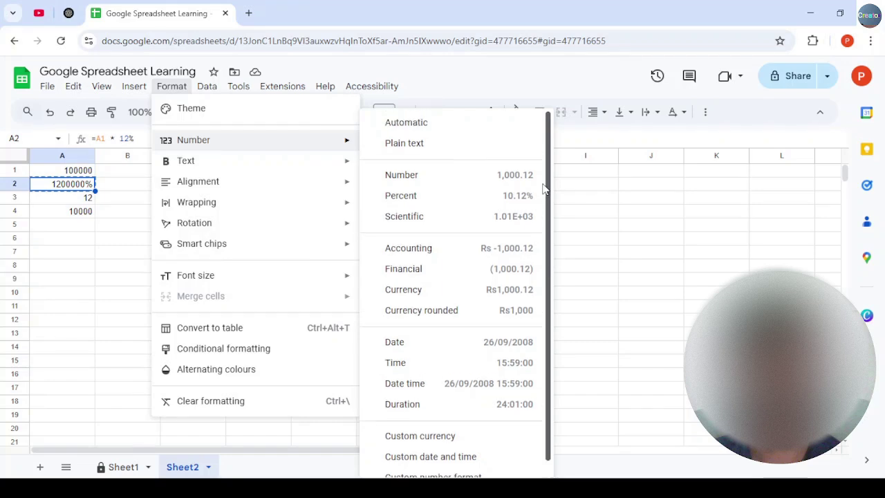
click(422, 177)
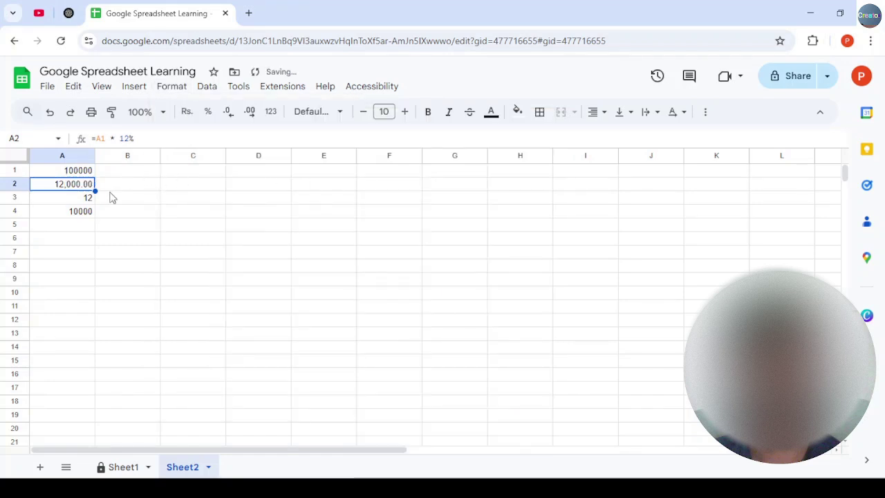
Remove both decimal places from the number displayed in cell A2
click(118, 188)
click(76, 188)
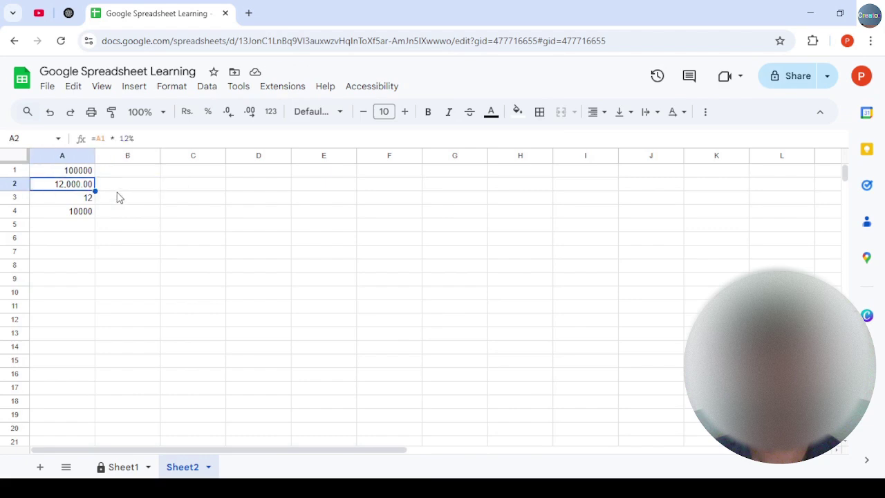
click(249, 113)
click(249, 113)
click(226, 113)
click(226, 112)
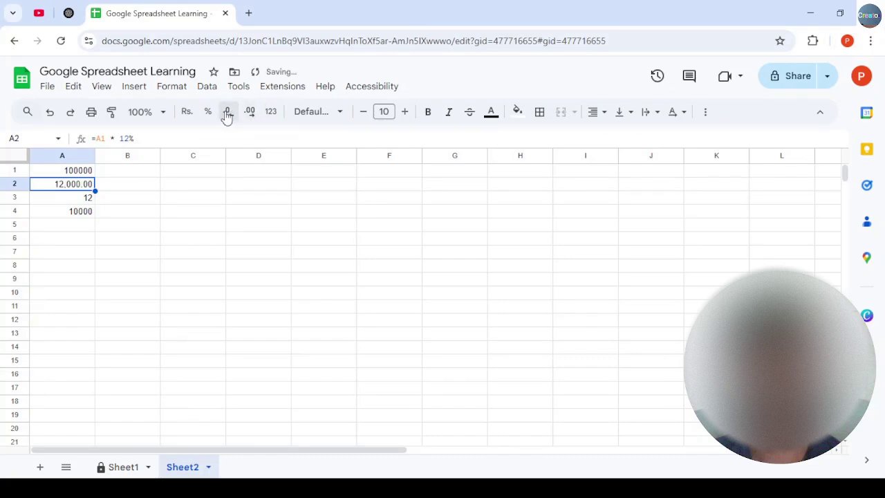
click(227, 113)
click(227, 113)
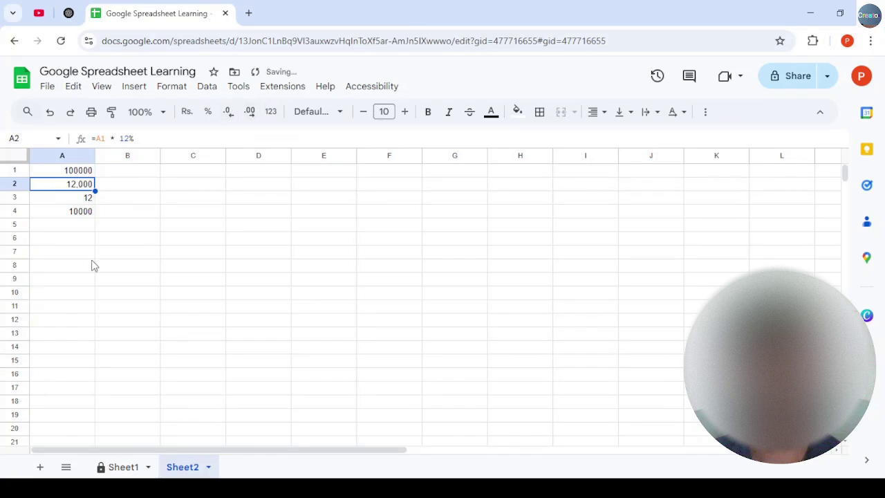
Compare the result in cell A2 with the expected result and decimal alternative in ChatGPT's answer
click(68, 197)
click(69, 185)
click(76, 14)
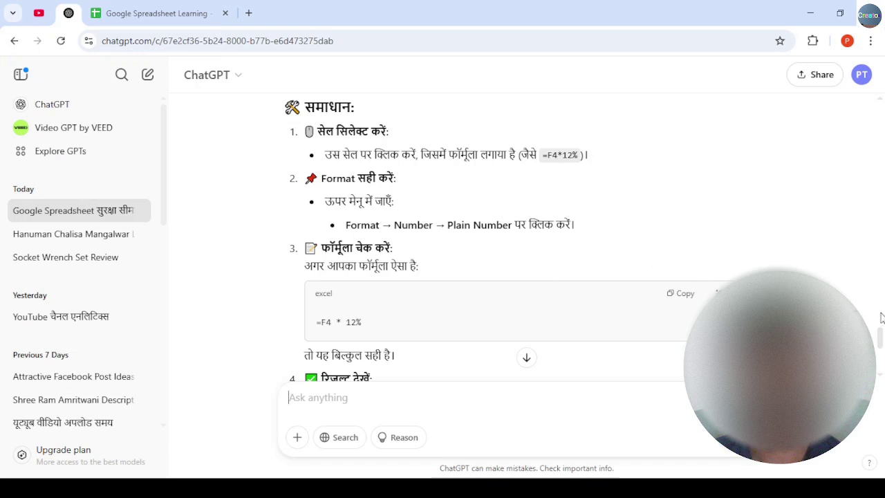
drag(880, 340, 881, 361)
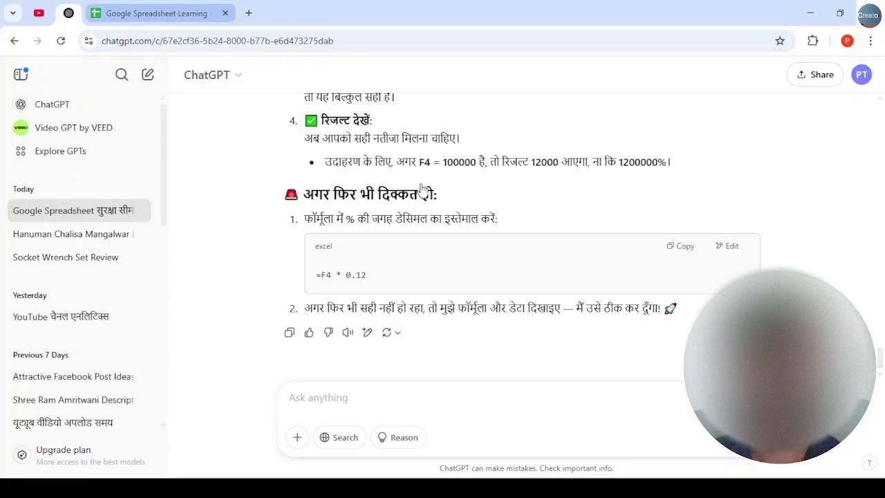
key(ctrl+Tab)
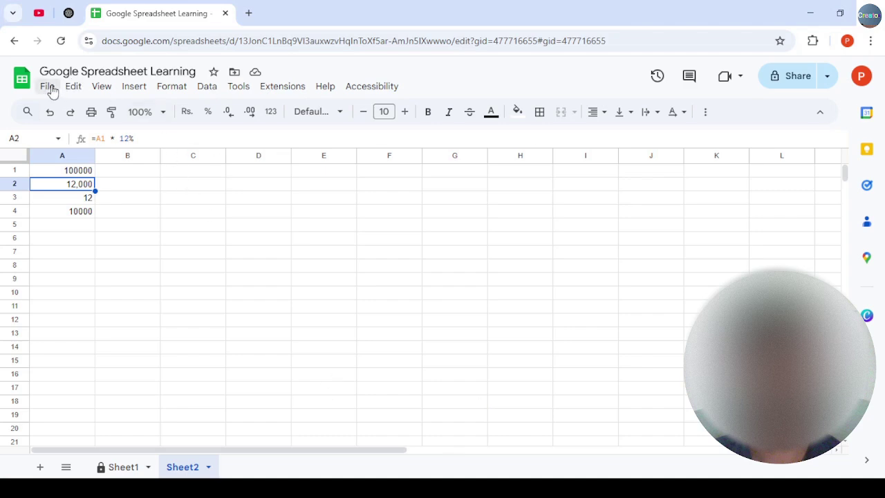
click(70, 225)
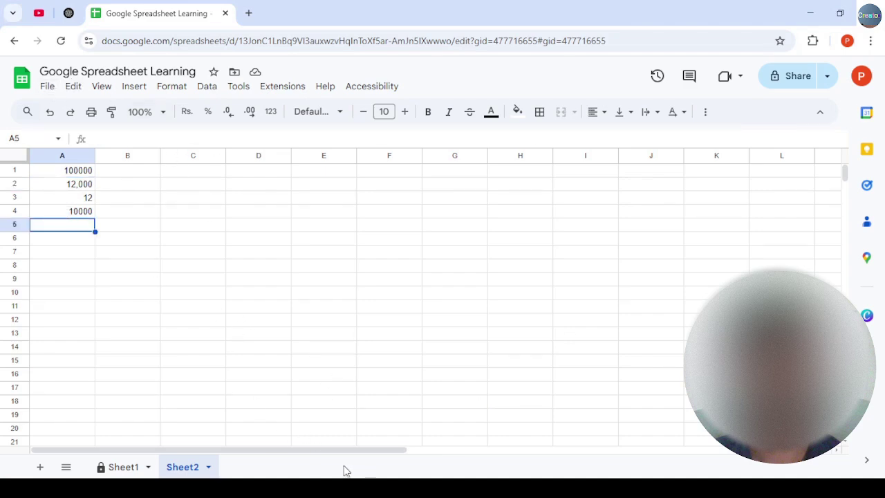
click(141, 174)
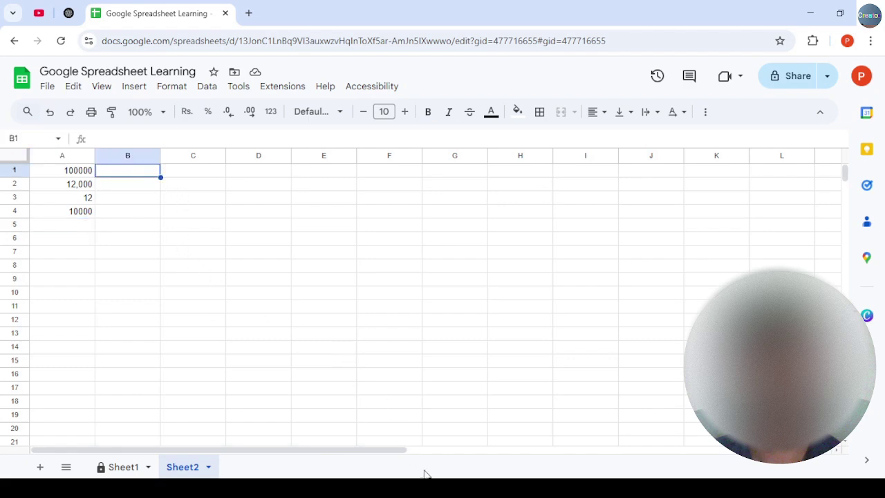
Copy ChatGPT's Remaining Balance formula and send it the message "=A1 - (A4 - (A1 * A2 / 12)) ye kaha pe lagau"
click(68, 13)
drag(878, 358, 873, 249)
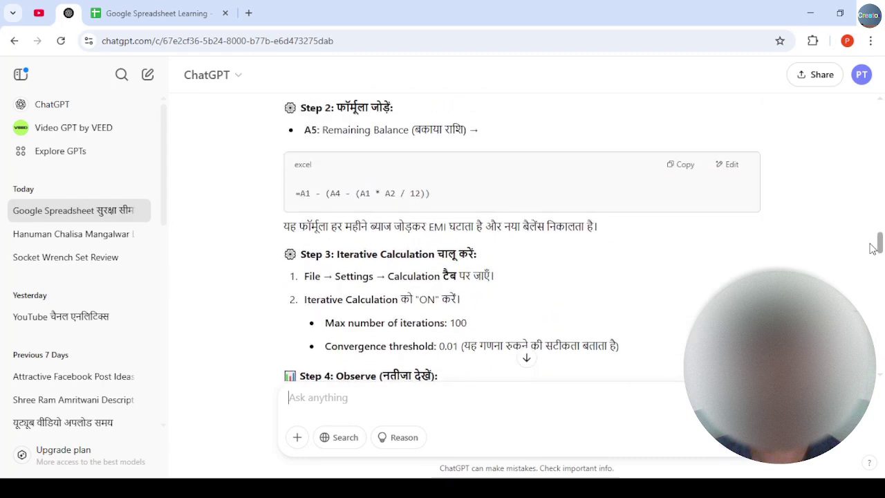
click(689, 167)
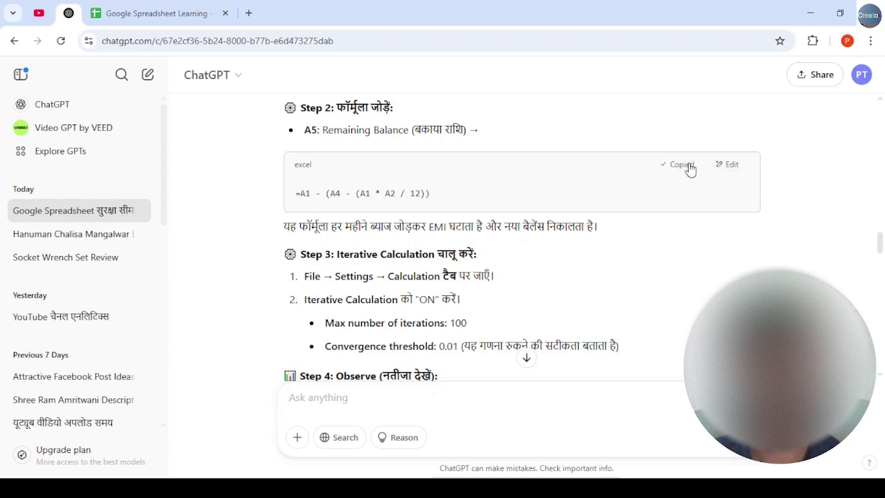
click(420, 410)
key(ctrl+v)
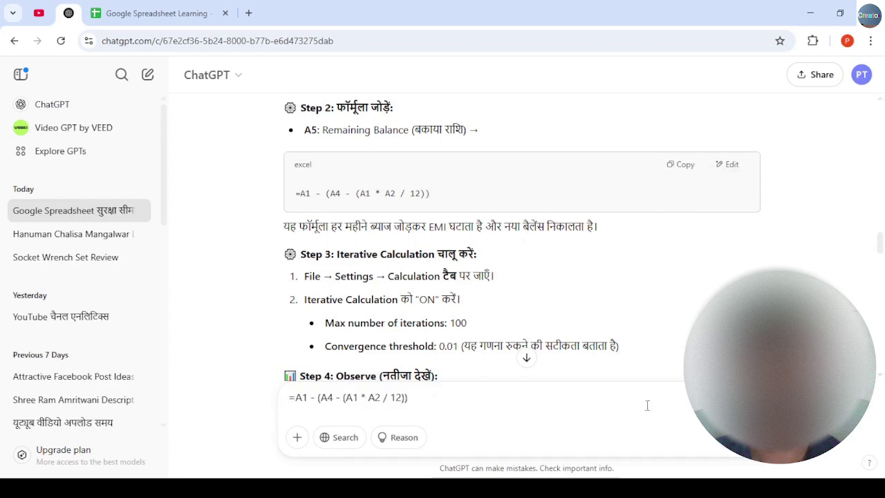
text(ye kaj)
key(BackSpace)
text(aha pe laga)
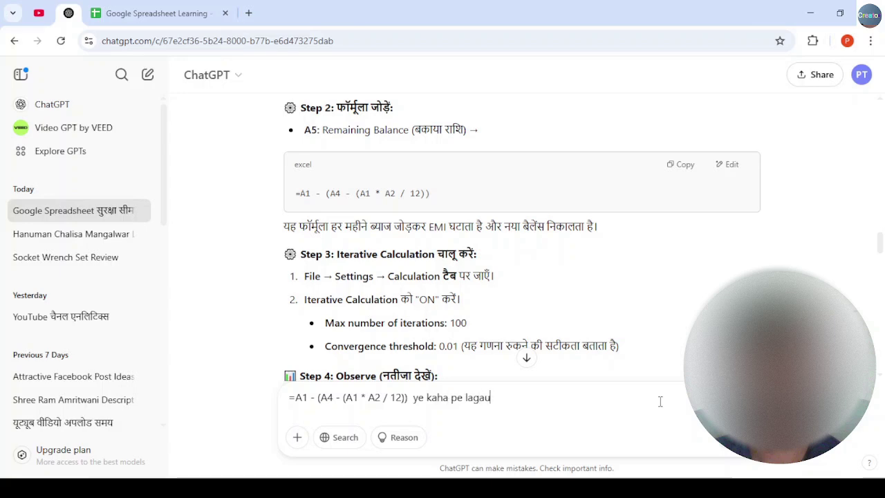
text(u)
key(Return)
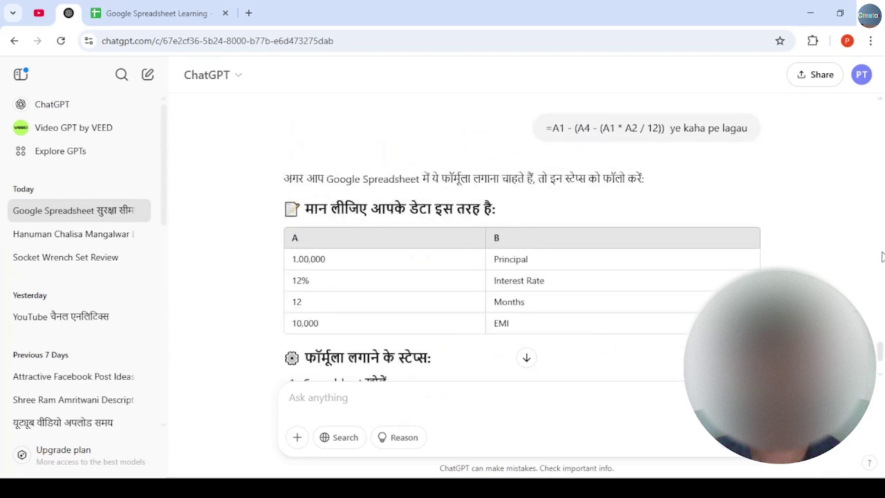
Copy the four data rows from 1,00,000 Principal to 10,000 EMI in ChatGPT's reply into Sheet2 starting at cell A1
scroll(880, 356, down, 2)
drag(880, 354, 882, 340)
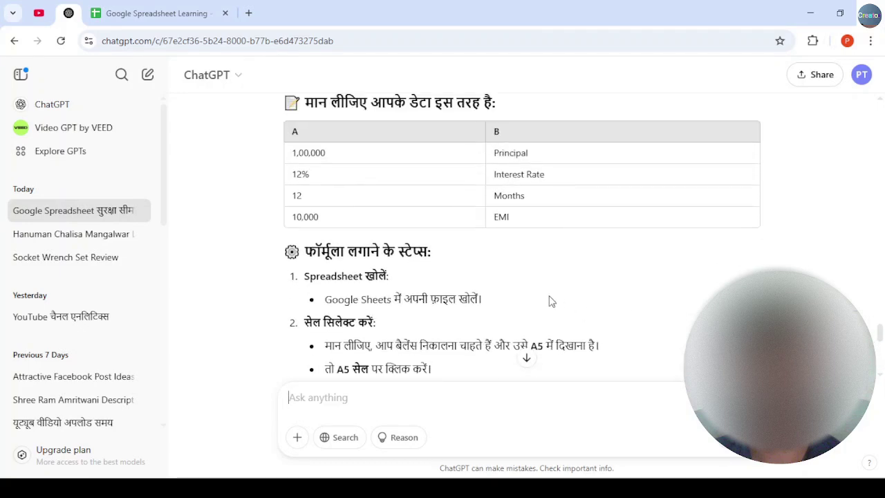
drag(494, 152, 549, 222)
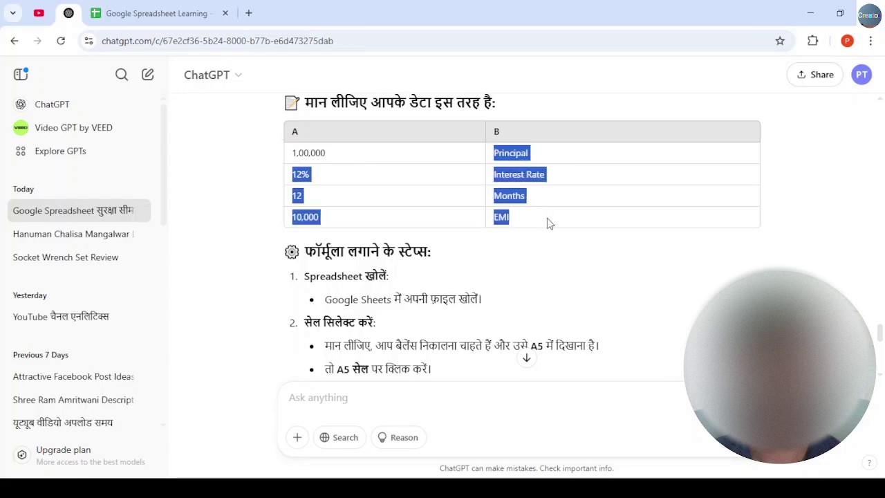
drag(293, 152, 533, 223)
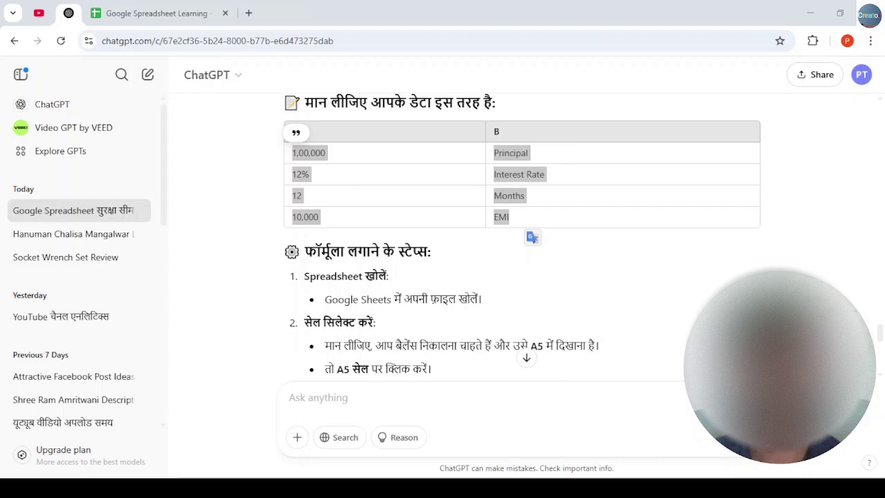
click(148, 16)
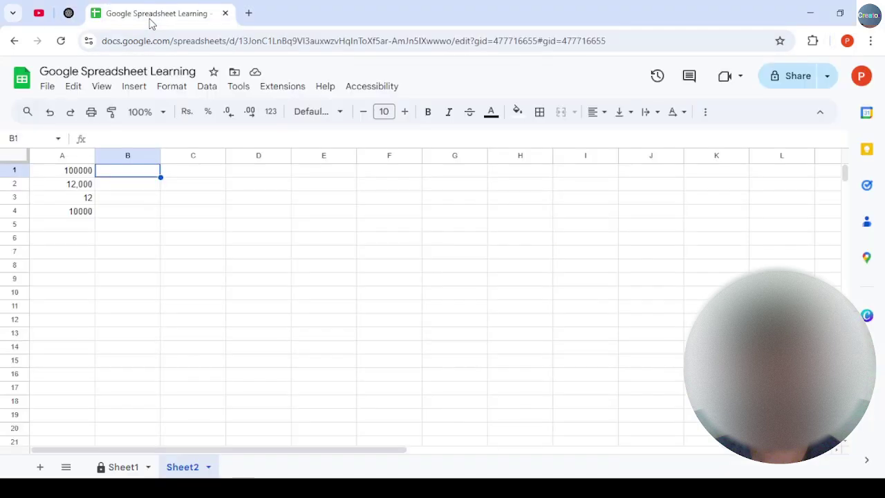
click(74, 170)
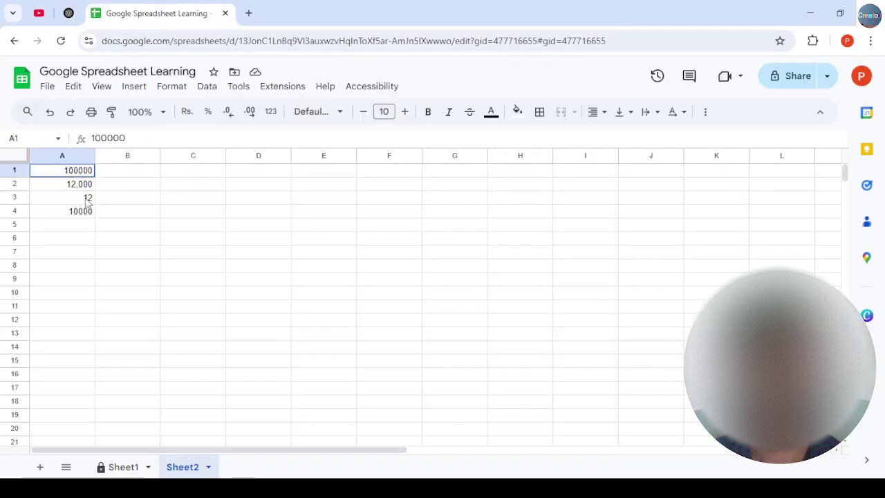
key(shift+Down)
key(shift+Down)
key(shift+Down)
key(ctrl+v)
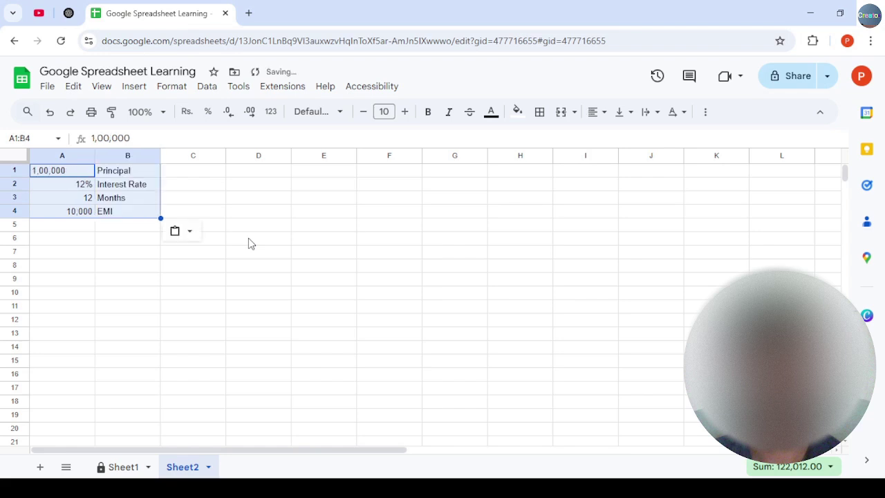
Centre the contents of cells A1:B4 horizontally
click(197, 174)
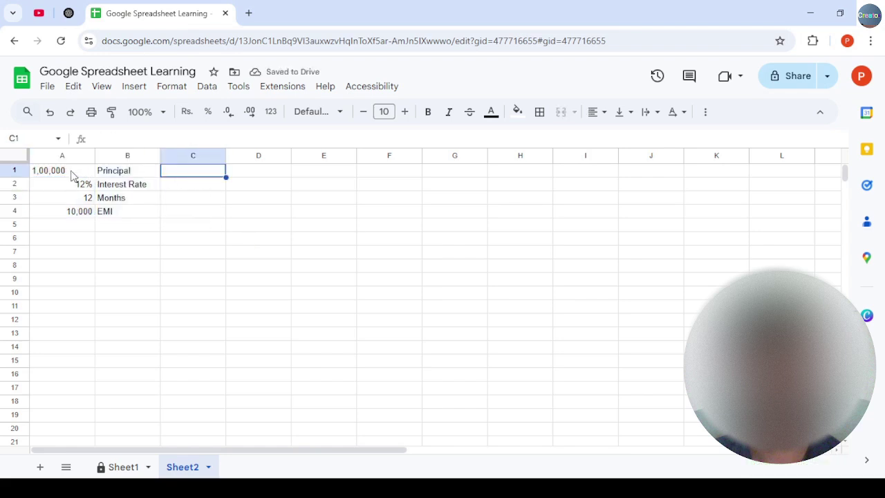
drag(76, 171, 136, 210)
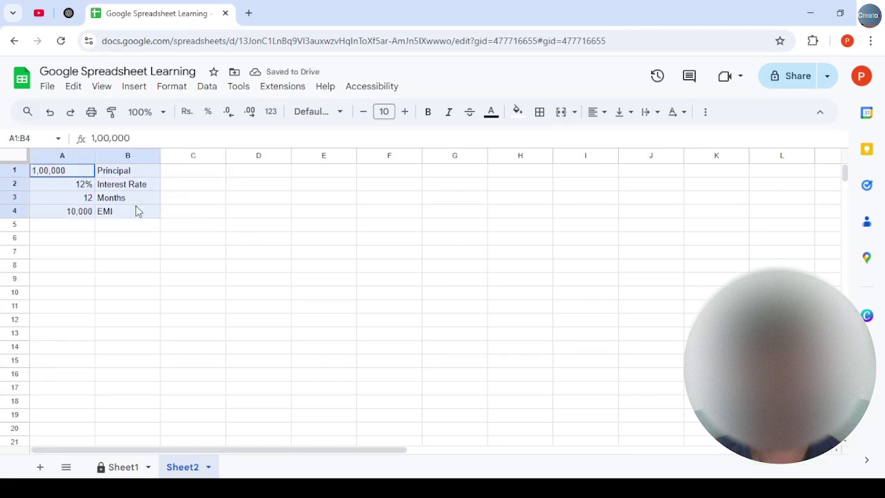
click(605, 114)
click(617, 137)
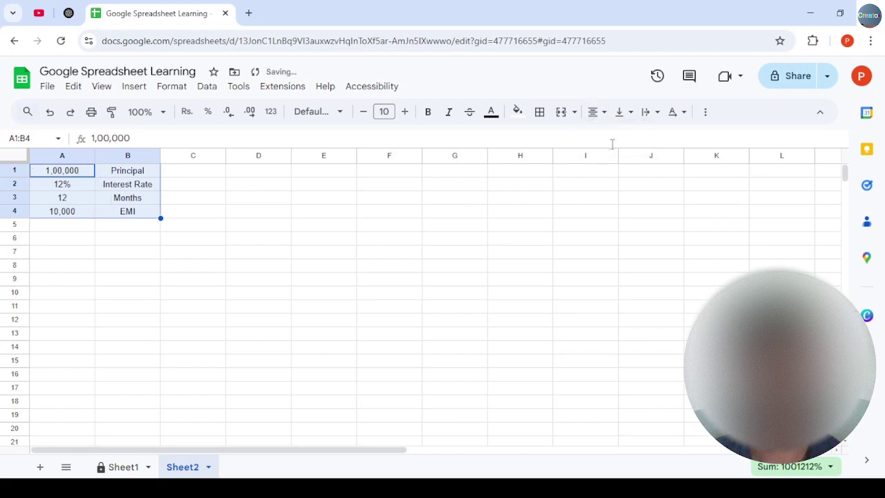
click(62, 240)
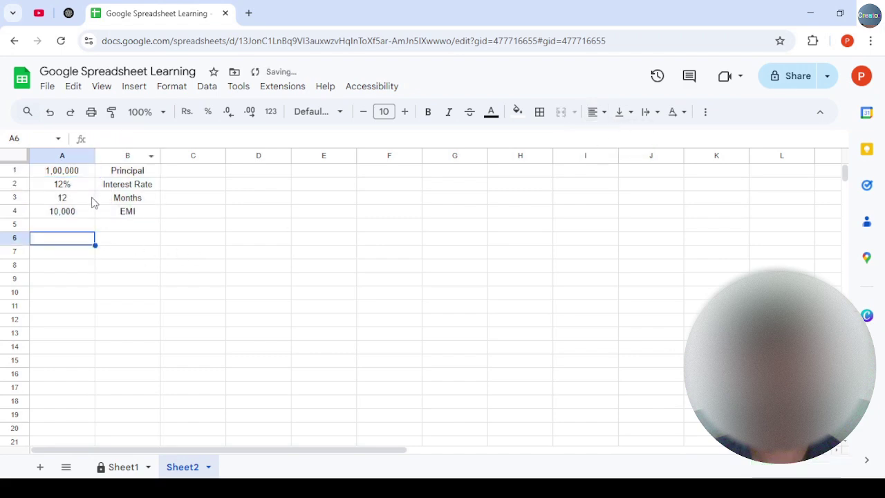
Copy the formula =A1 - (A4 - (A1 * A2 / 12)) from ChatGPT's reply into cell A5 of Sheet2
click(438, 270)
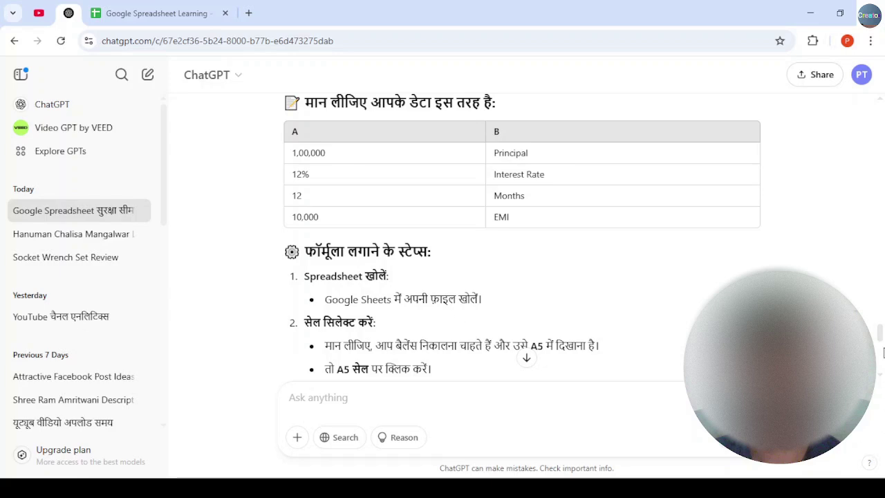
drag(880, 336, 880, 354)
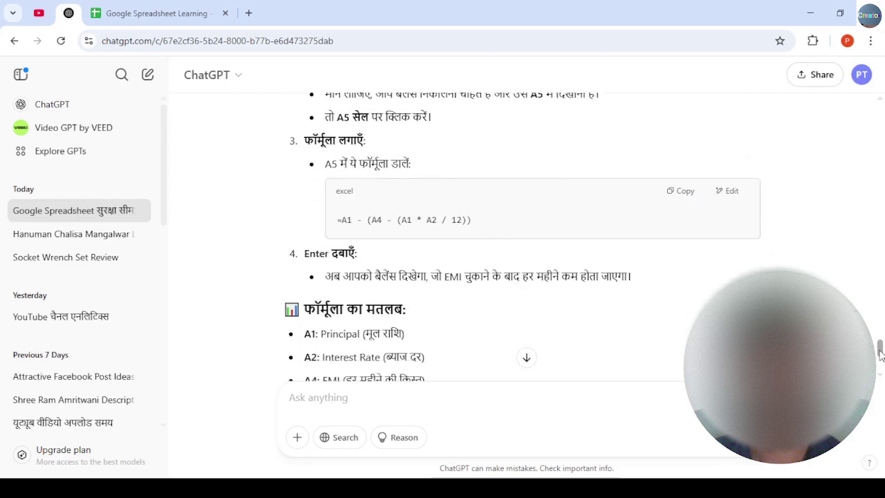
click(173, 13)
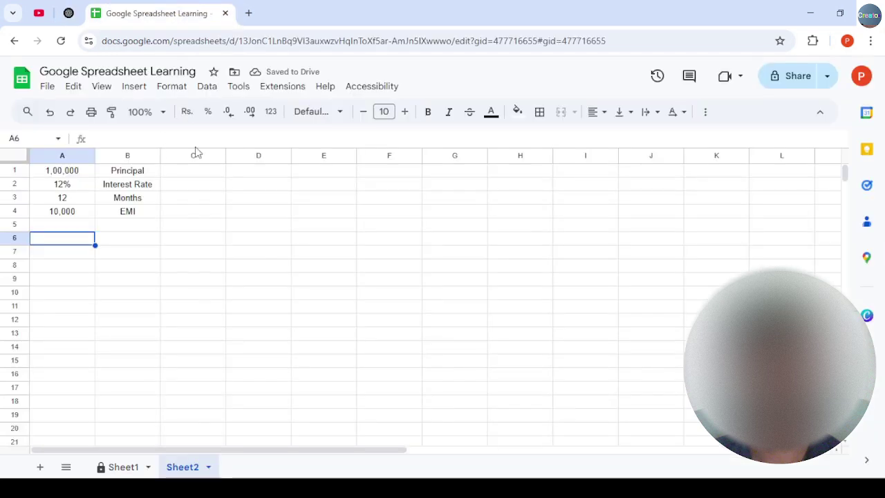
click(67, 227)
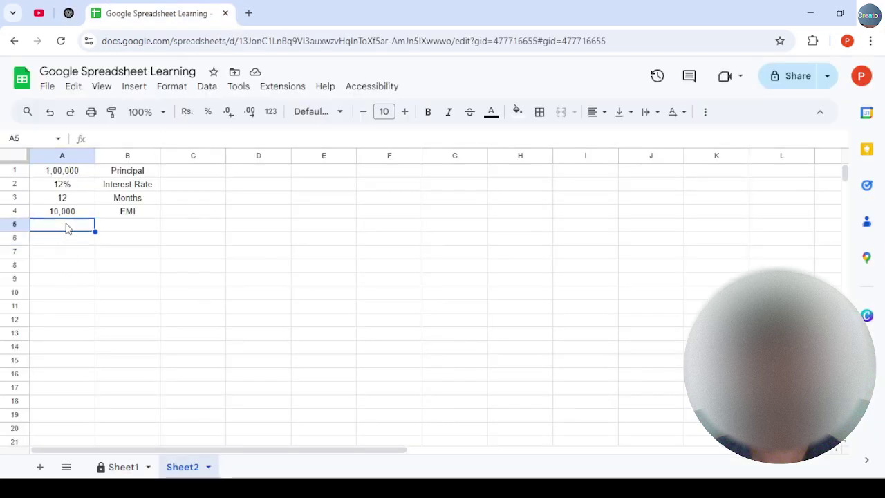
click(68, 13)
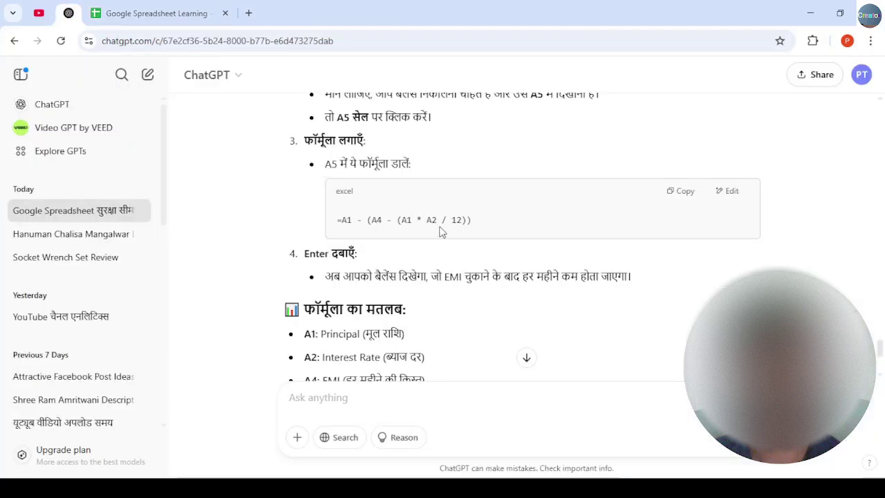
click(680, 191)
click(140, 14)
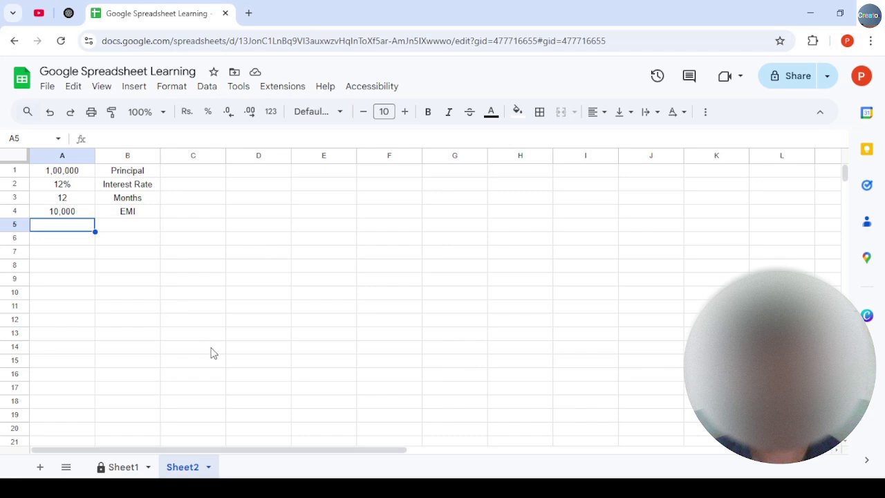
key(ctrl+v)
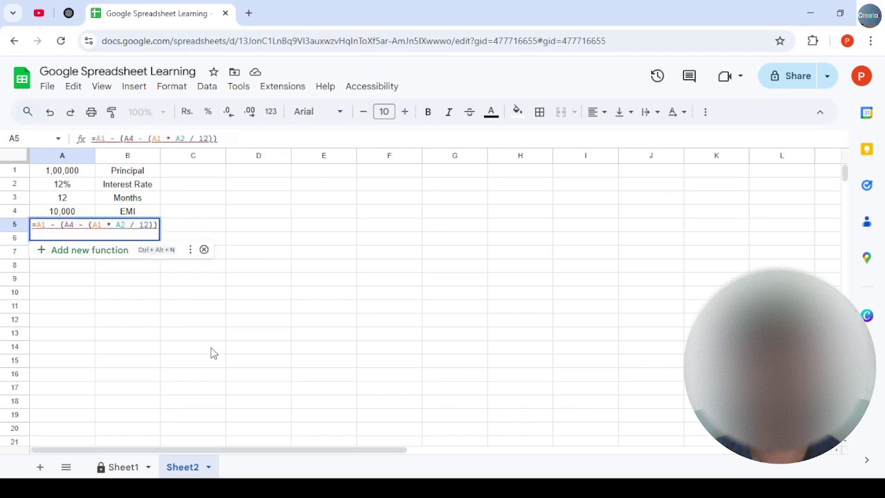
key(Return)
Check the formula in cell A5 against ChatGPT's explanation of the cell references and Iterative Calculation
key(Up)
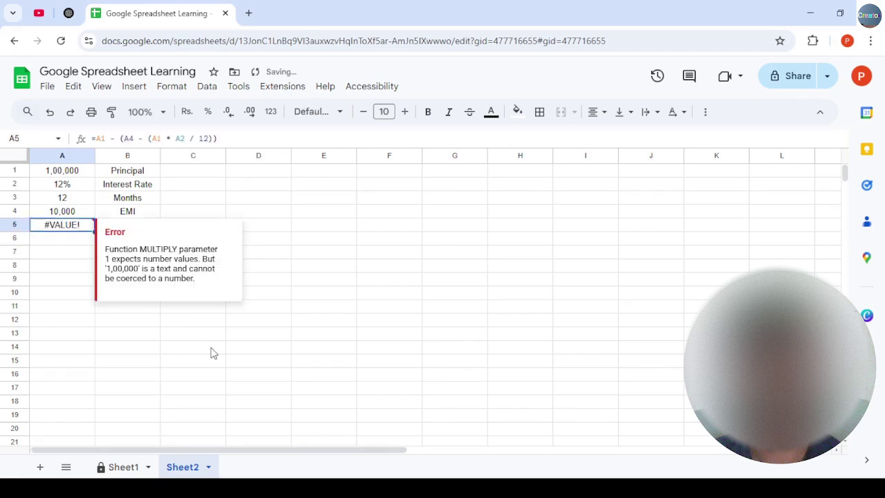
key(F2)
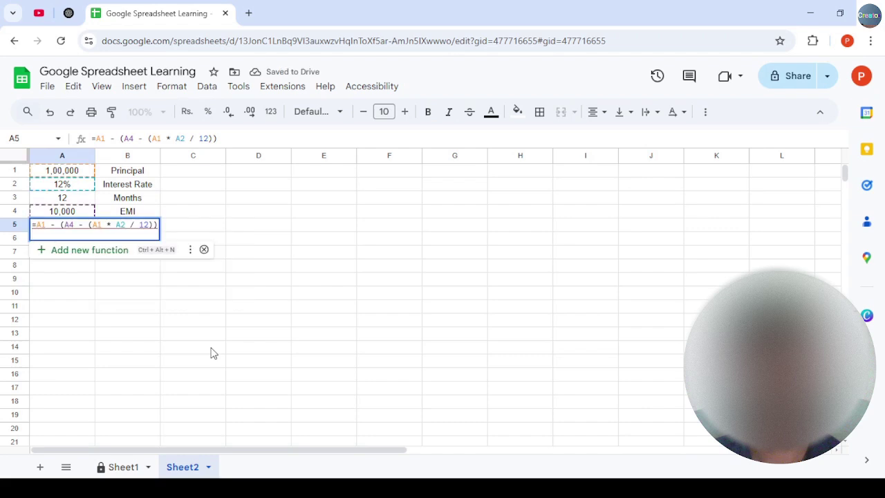
key(Return)
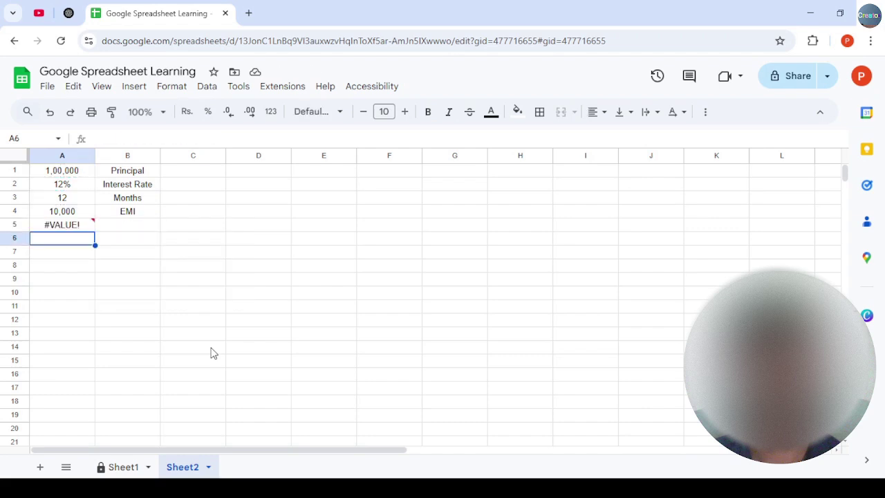
click(69, 13)
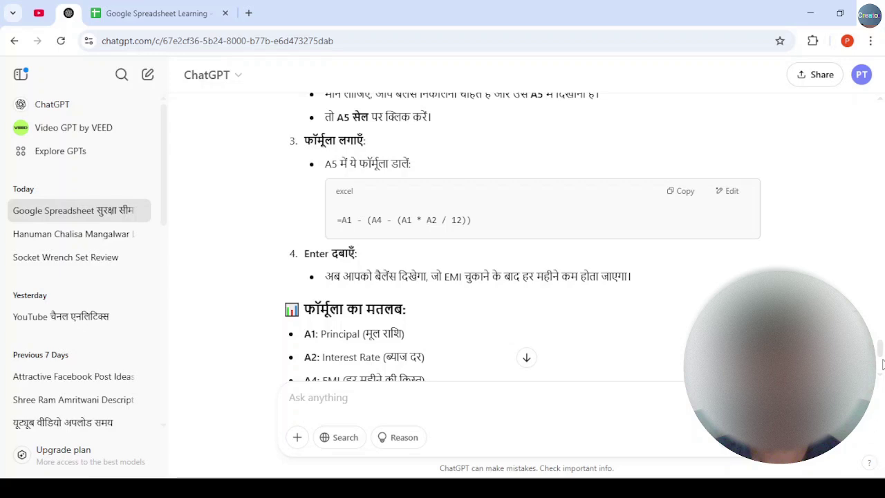
drag(880, 353, 880, 365)
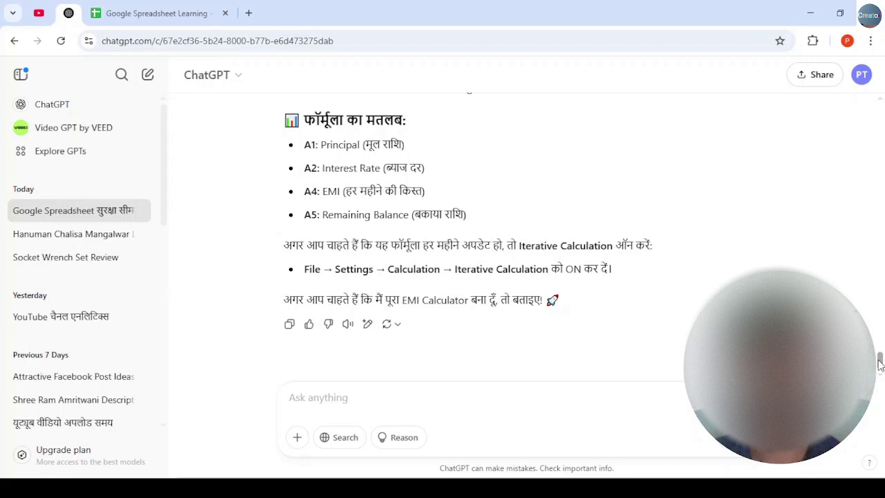
scroll(879, 360, up, 4)
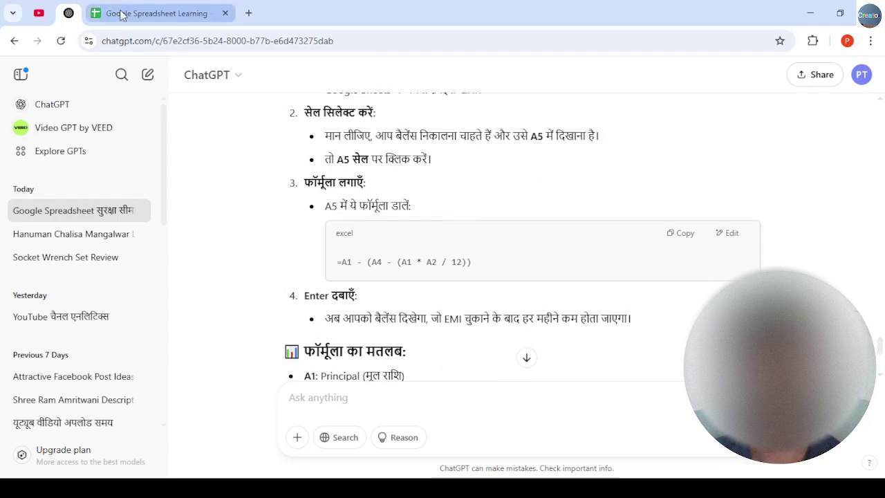
click(122, 15)
Copy the full error text of cell A5 and send it to ChatGPT with the question "eska matlab kya hai"
mouse_move(87, 228)
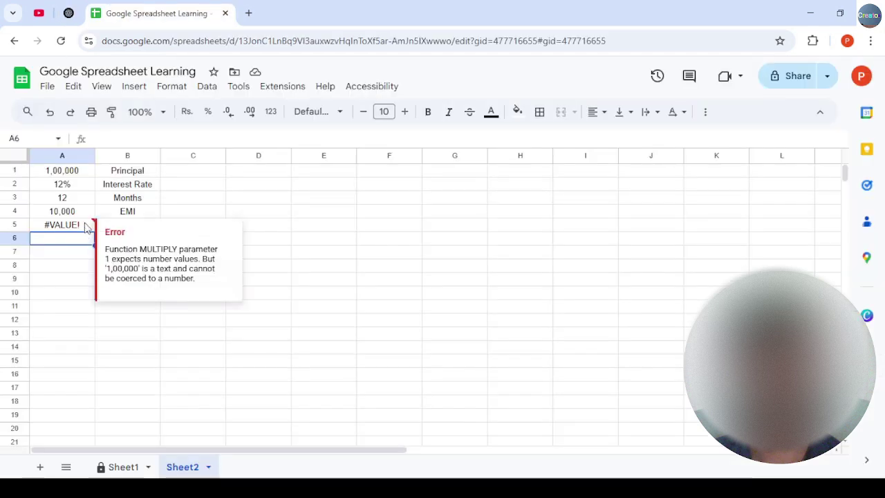
drag(105, 248, 188, 268)
drag(105, 233, 198, 282)
click(67, 14)
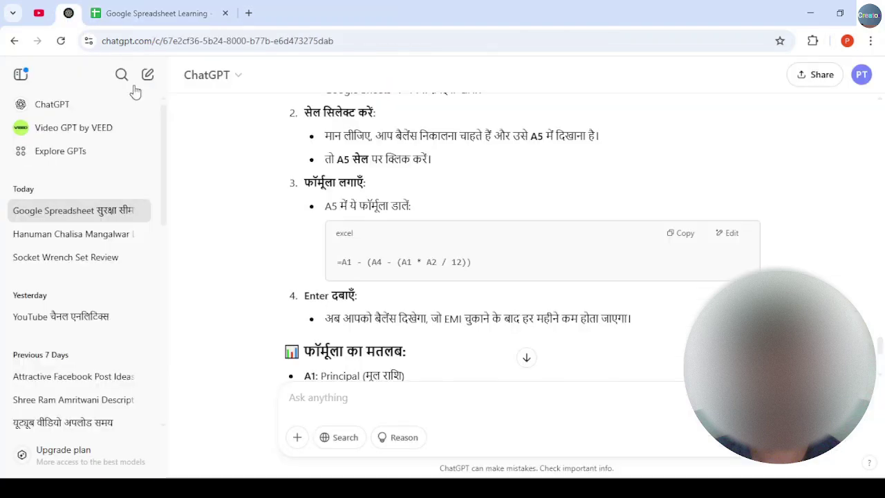
click(340, 411)
key(ctrl+v)
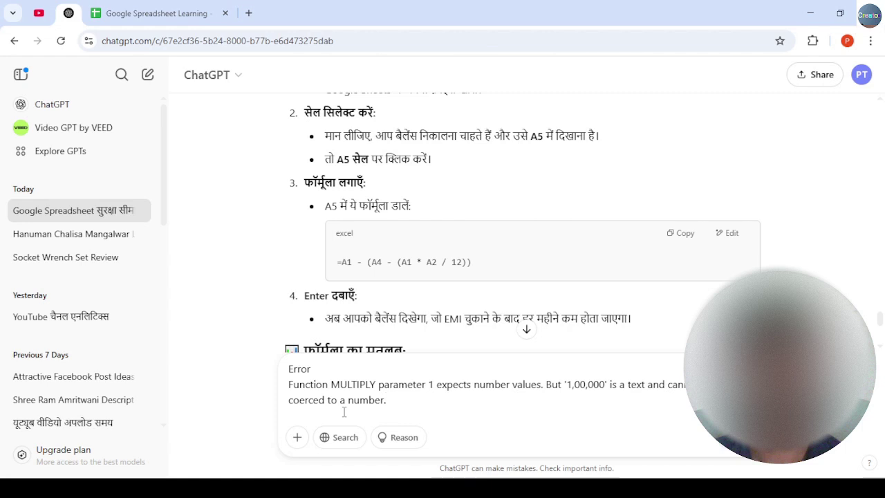
text(eska matlab kya hai)
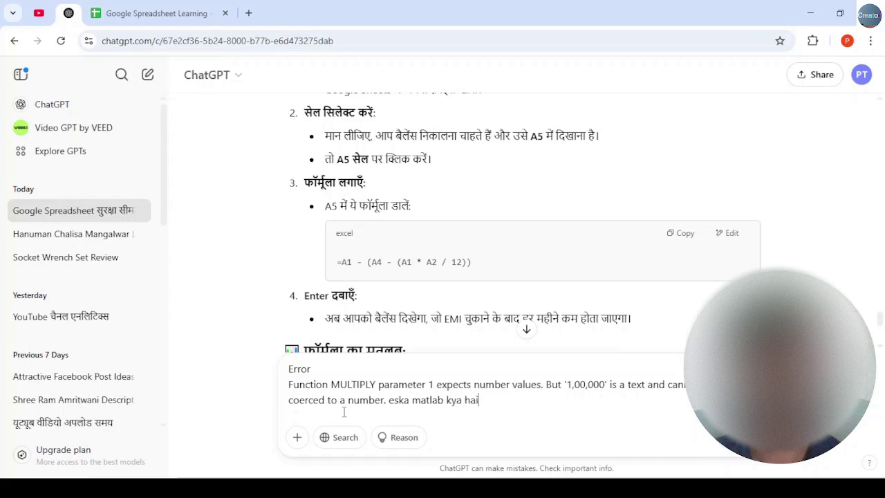
key(Return)
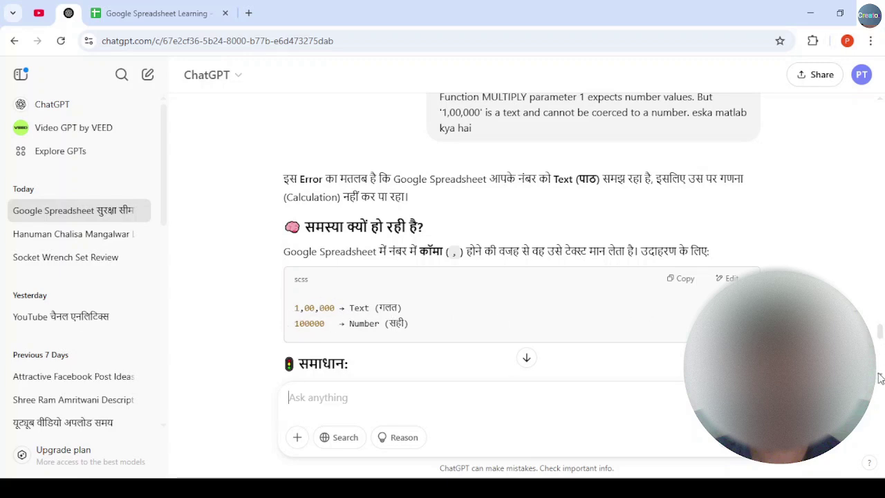
Read ChatGPT's explanation of the error and its suggested fixes, from removing commas to correcting the Locale
scroll(879, 377, down, 3)
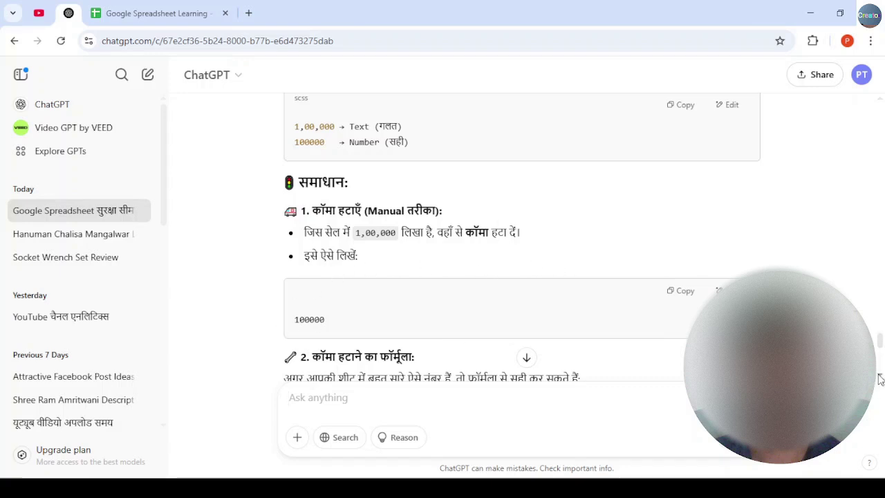
scroll(879, 377, down, 2)
scroll(879, 379, down, 2)
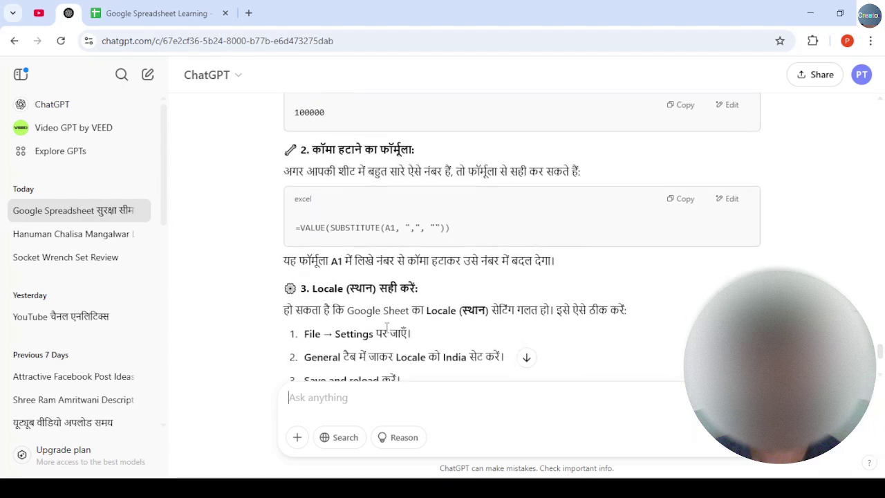
scroll(390, 332, down, 1)
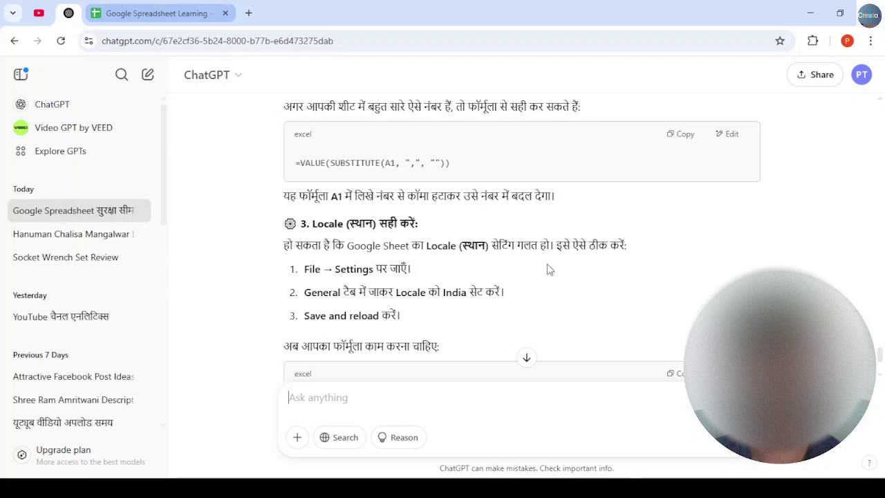
click(199, 11)
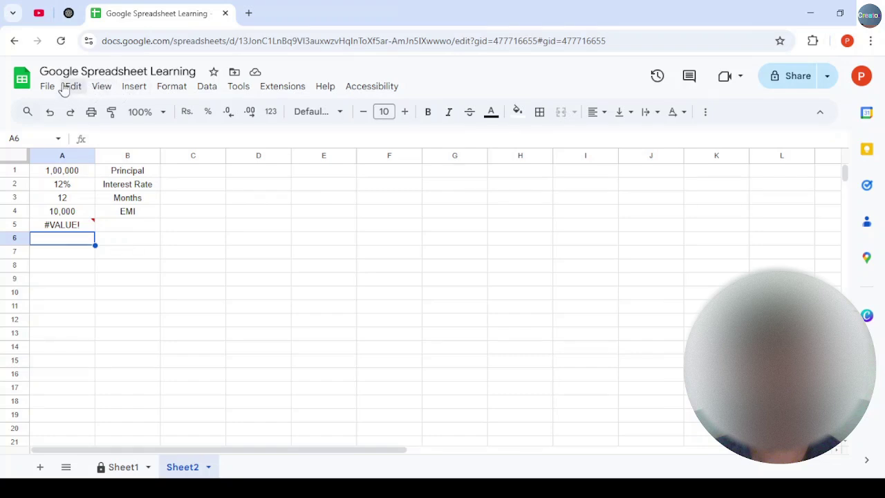
click(68, 16)
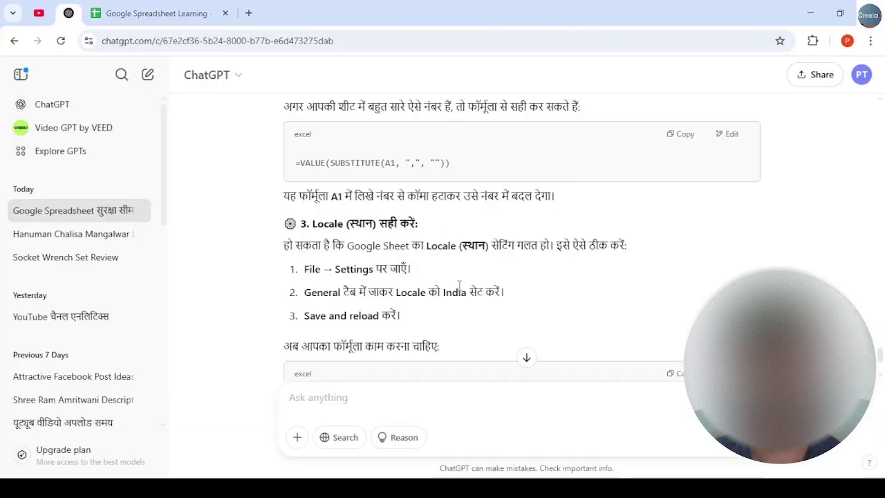
Check the Locale in the spreadsheet's General settings against ChatGPT's instructions, and close the settings without saving
click(202, 12)
click(47, 85)
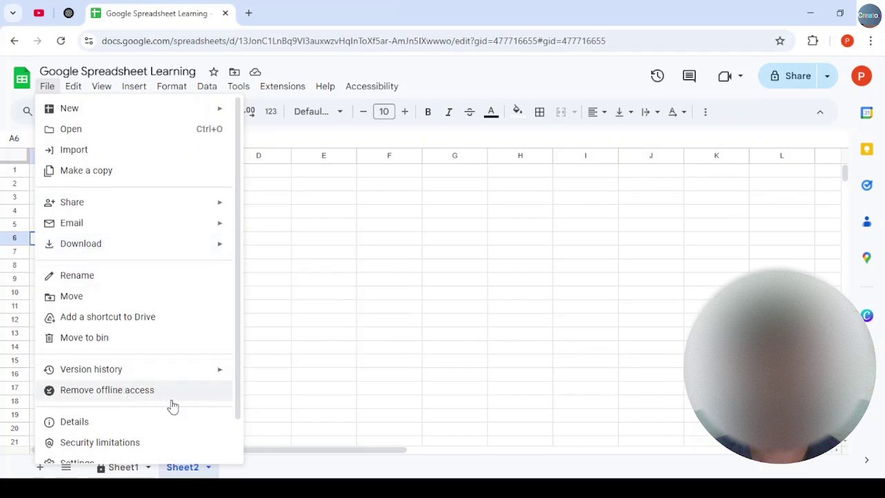
mouse_move(239, 366)
mouse_down()
mouse_move(232, 409)
mouse_move(233, 364)
mouse_up()
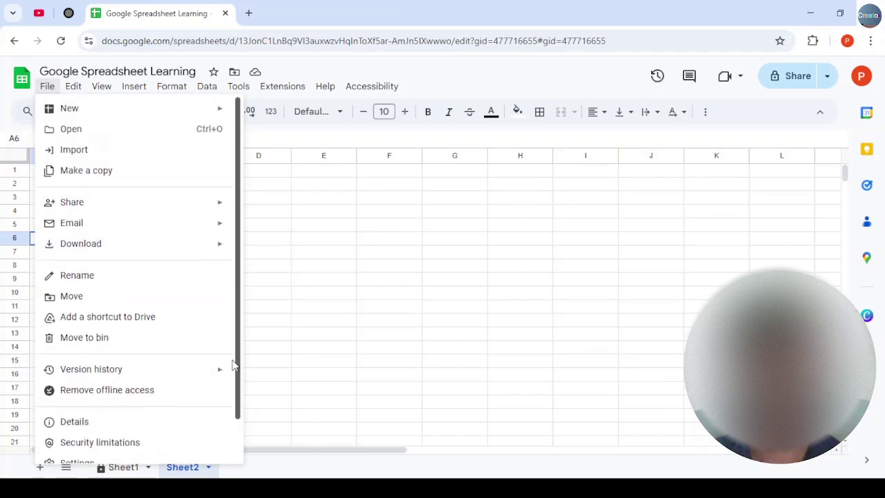
click(69, 13)
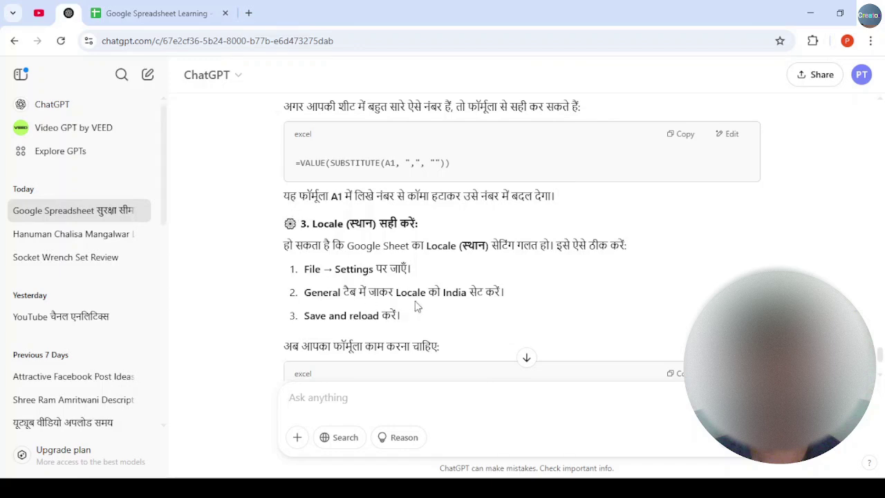
click(129, 14)
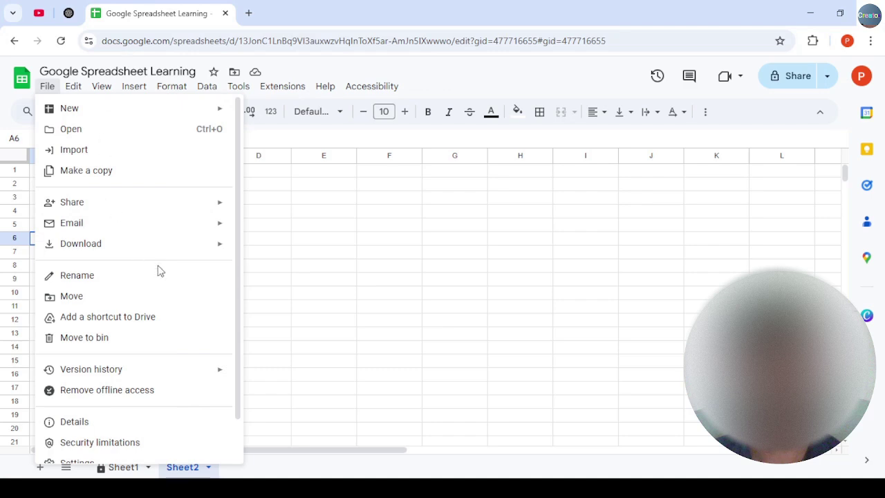
click(244, 244)
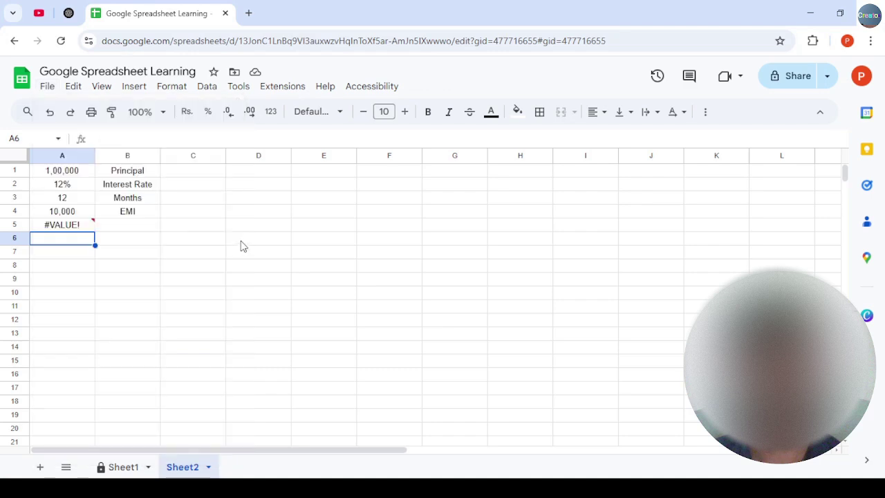
click(47, 86)
drag(237, 178, 114, 419)
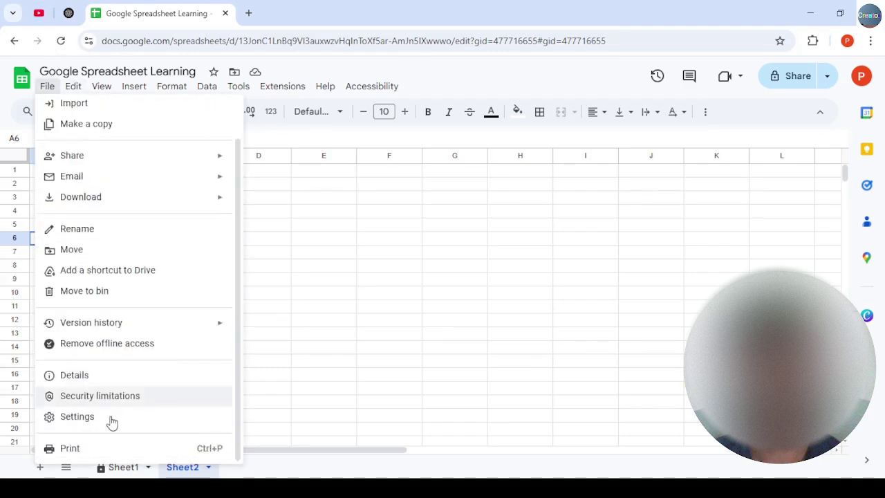
click(117, 420)
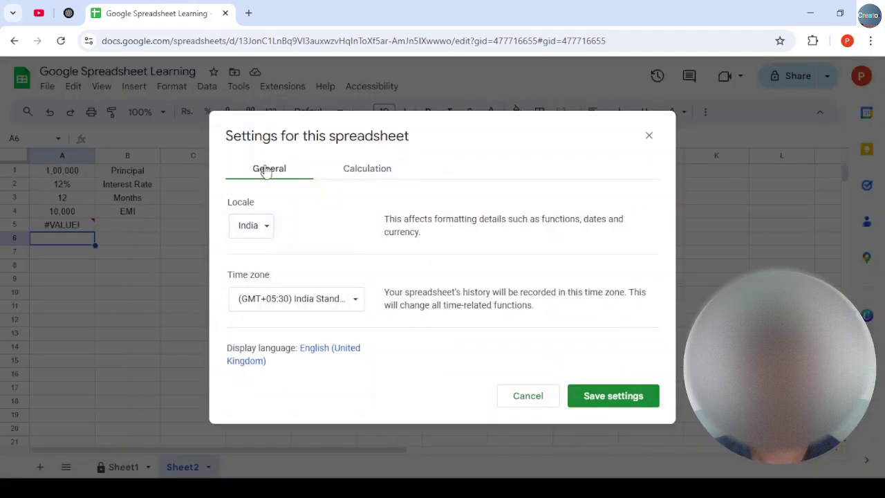
click(649, 136)
Apply the Number format to cell A5
click(63, 227)
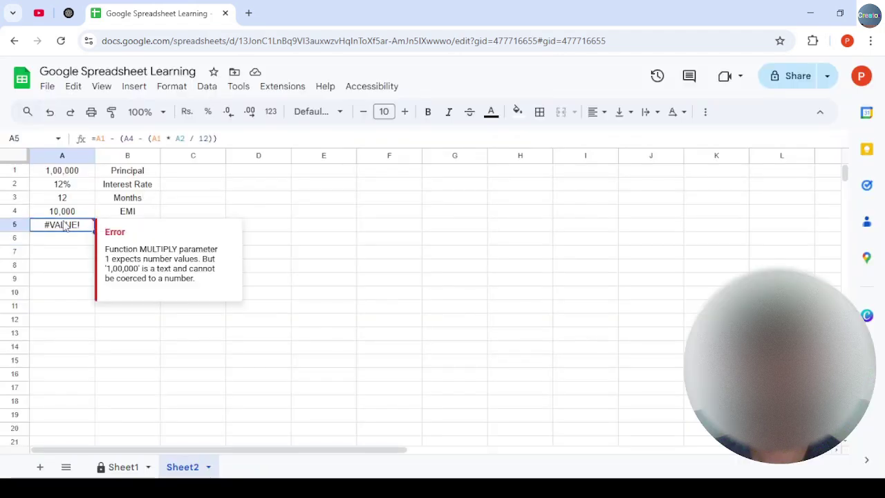
click(208, 89)
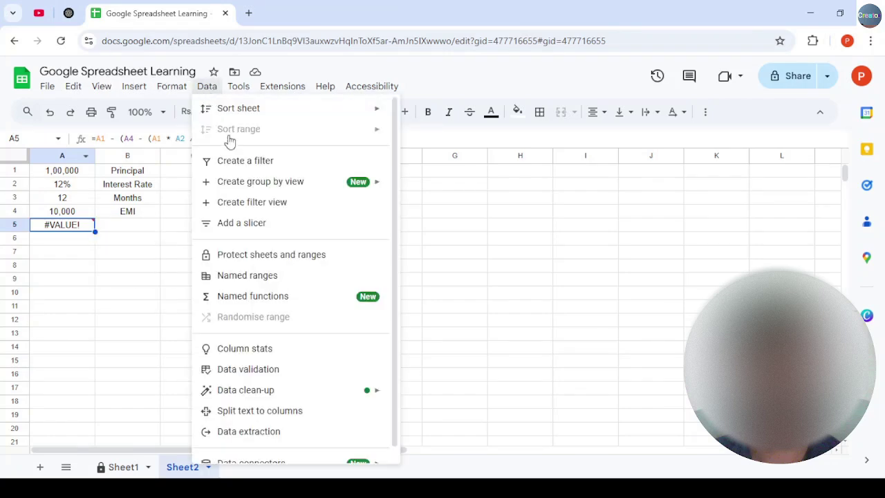
click(128, 87)
click(174, 89)
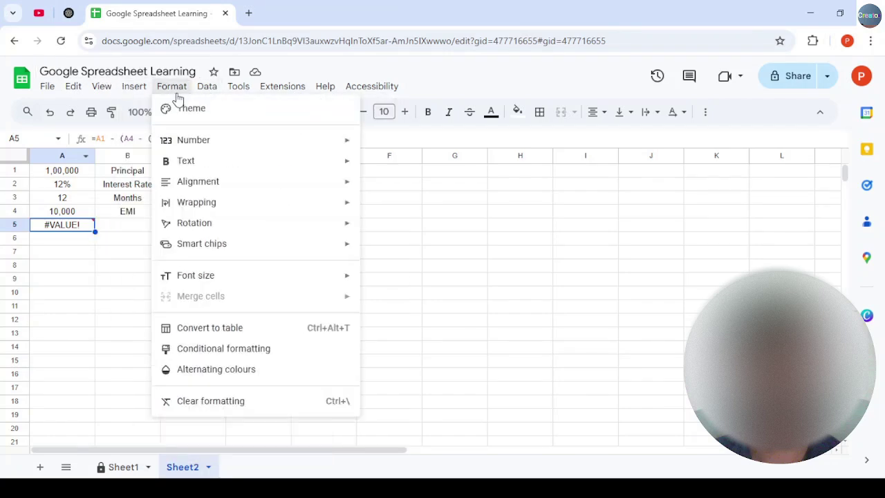
mouse_move(193, 150)
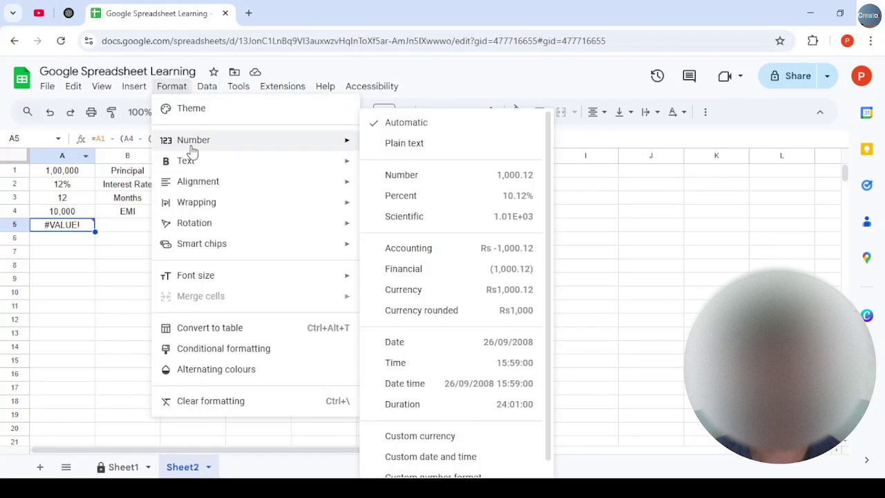
click(432, 181)
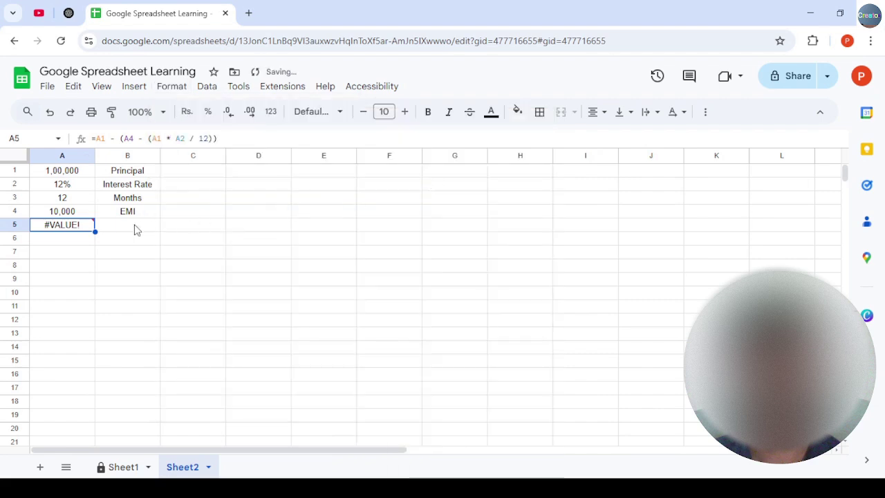
Try to apply the Number format to the principal amount in cell A1
click(71, 171)
mouse_move(81, 226)
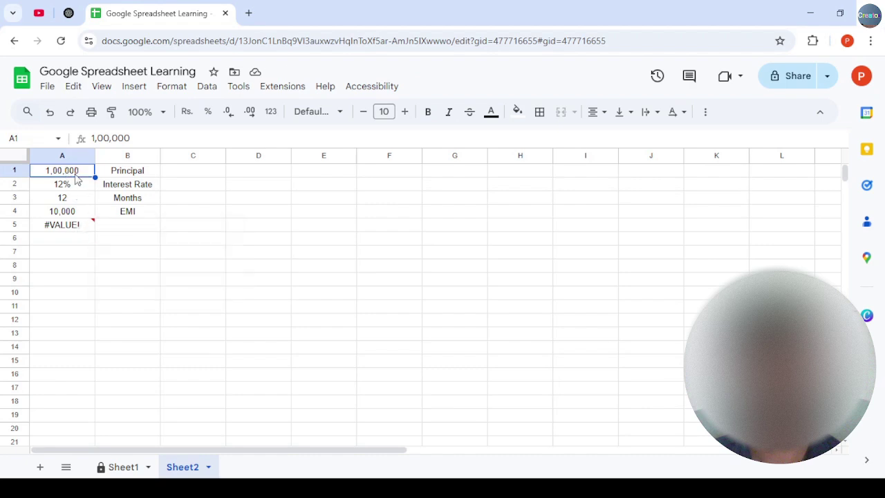
click(77, 230)
click(76, 172)
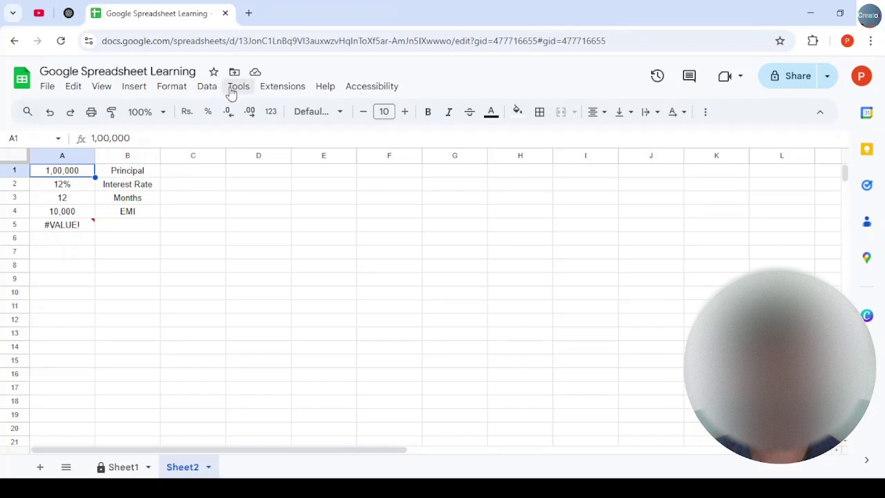
click(170, 88)
mouse_move(197, 141)
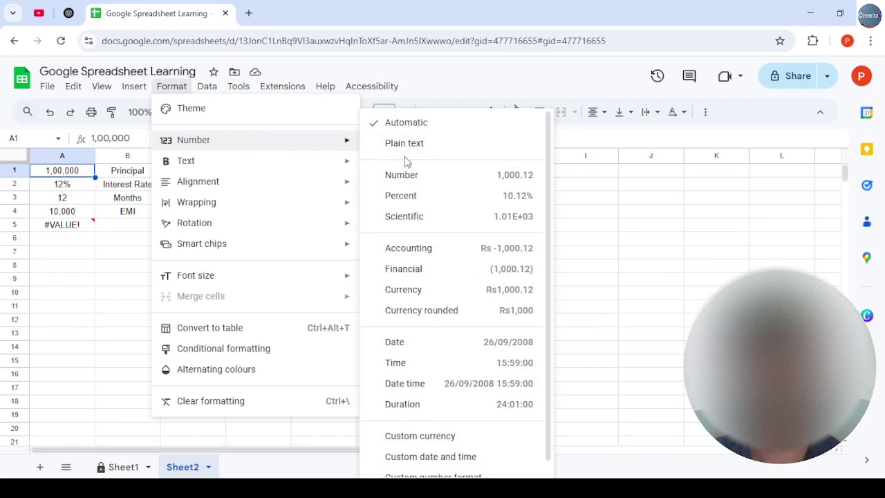
click(409, 178)
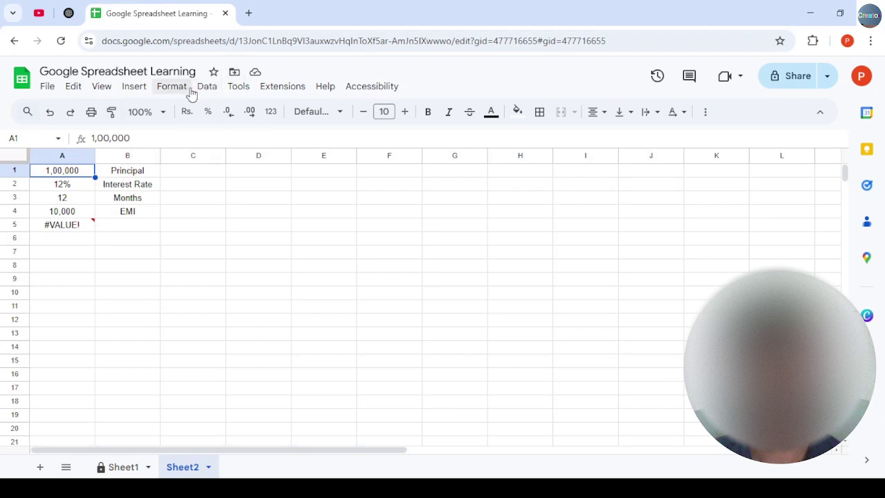
click(166, 88)
mouse_move(203, 143)
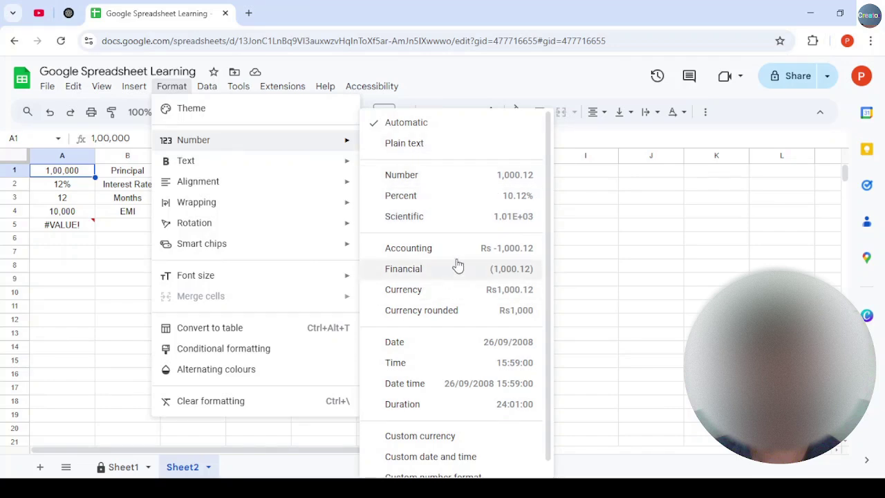
click(438, 181)
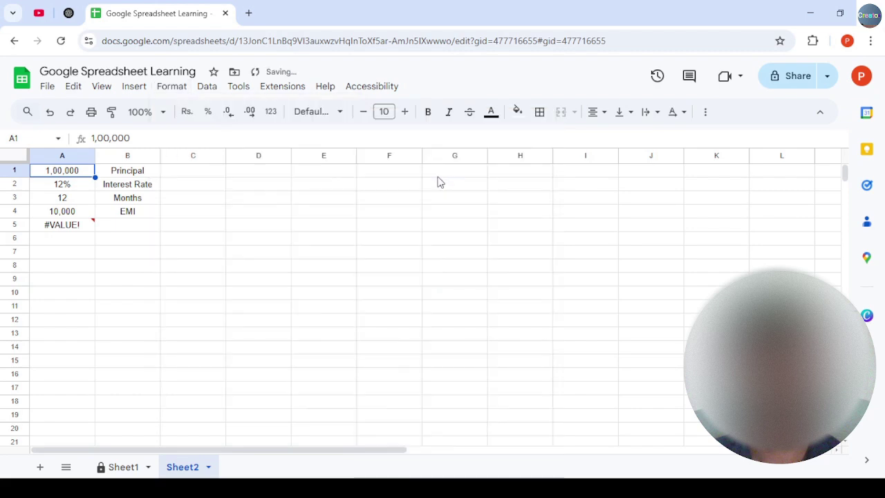
Try to apply the Plain text format to the principal amount in cell A1
click(173, 90)
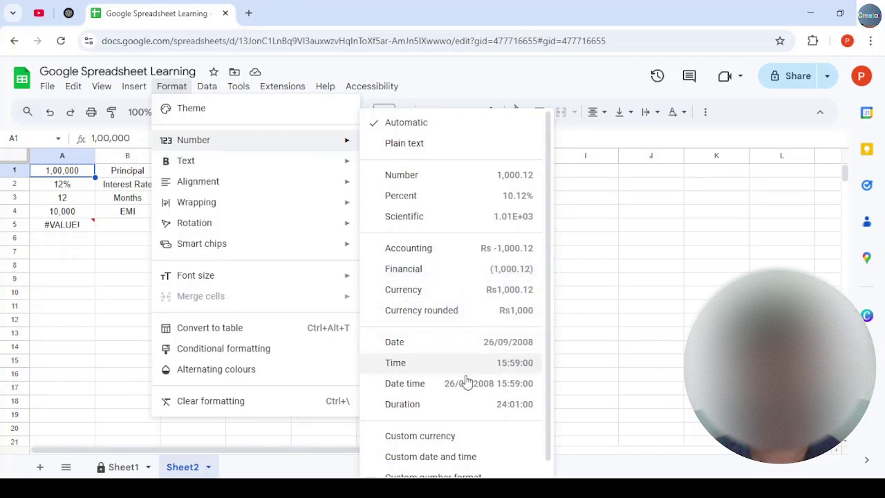
click(434, 143)
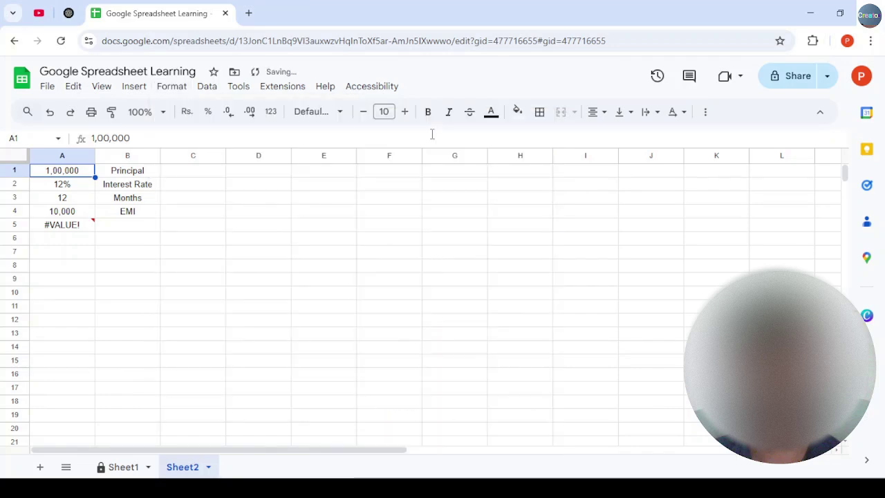
click(169, 89)
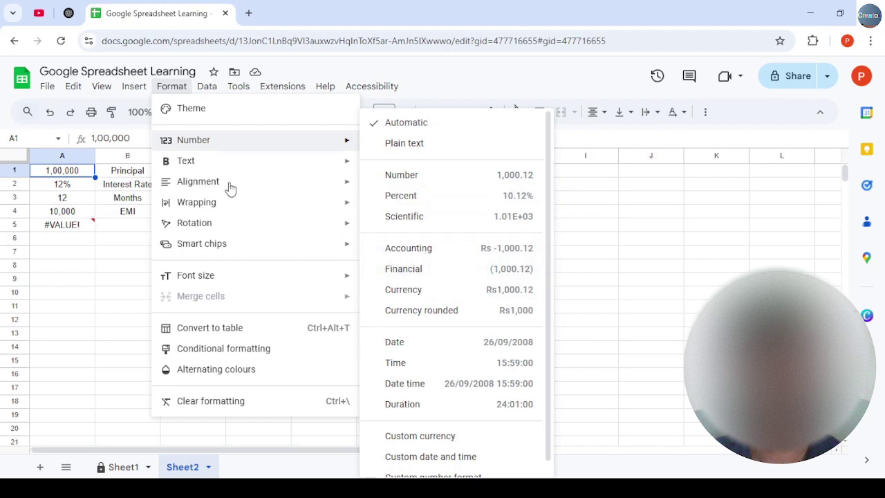
click(74, 176)
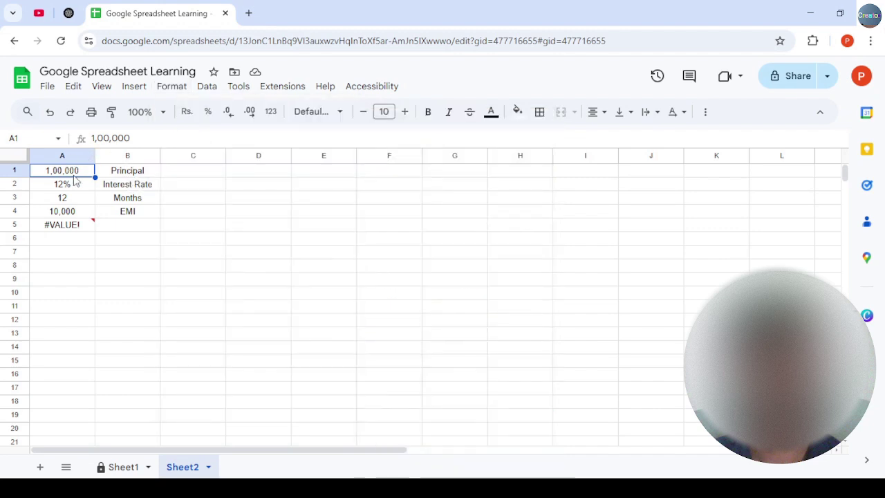
Remove the commas from the principal in cell A1 so it reads 100000, and check the formula in A5
key(F2)
key(Left)
key(Left)
key(Left)
key(BackSpace)
key(BackSpace)
key(Return)
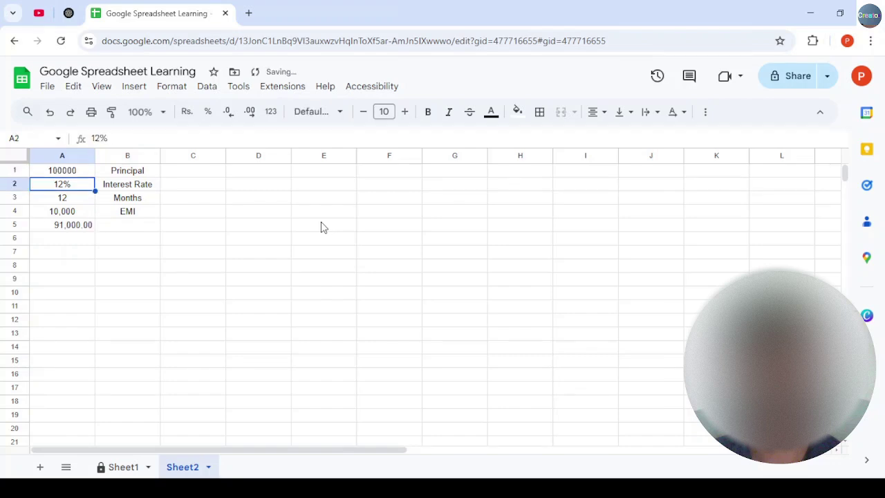
click(80, 214)
click(82, 229)
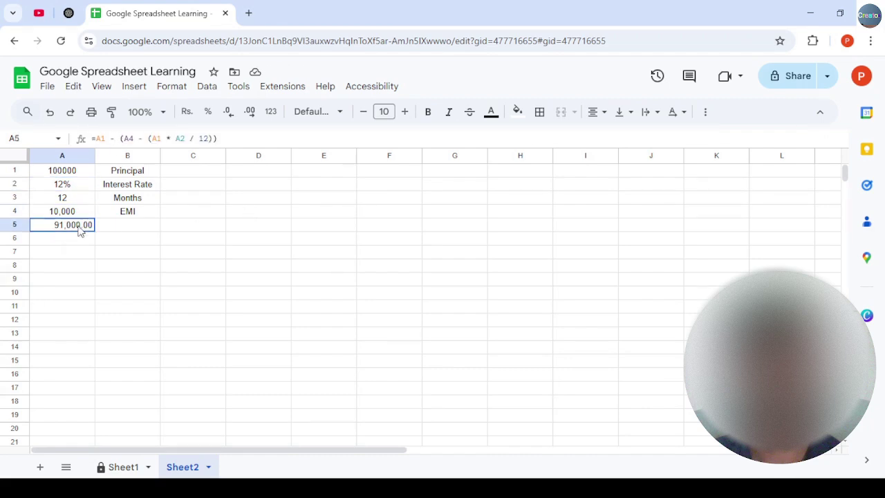
Try 11 as the number of months in cell A3, and set it back to 12
click(67, 200)
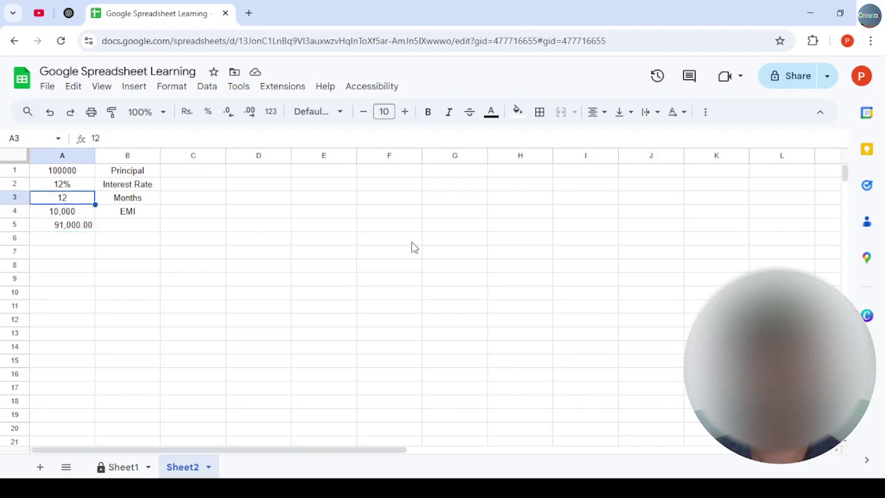
text(11)
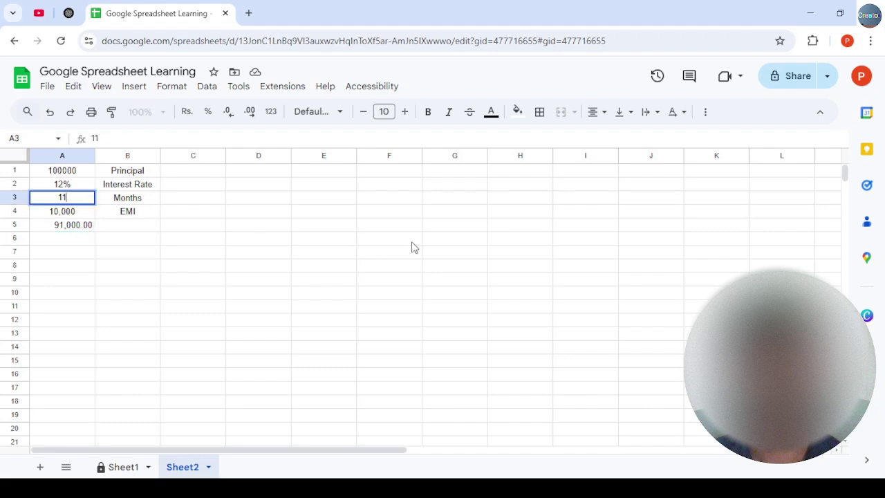
key(Return)
key(Up)
text(12)
key(Up)
key(Down)
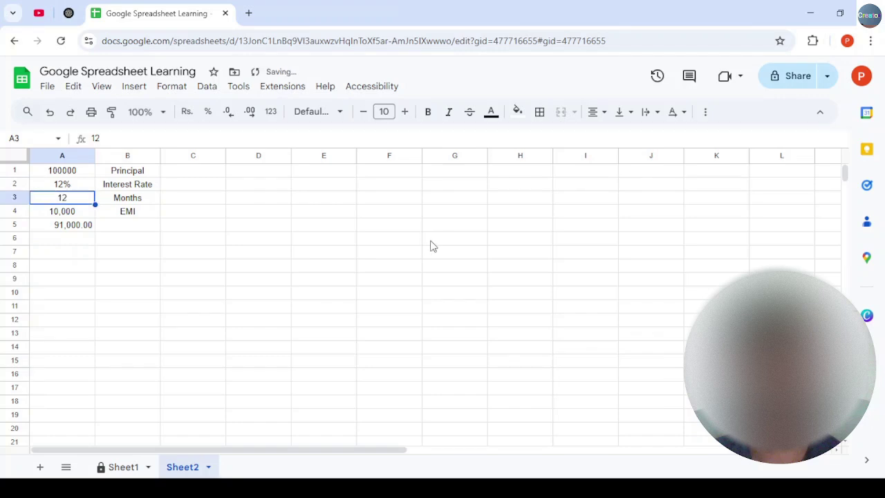
click(69, 13)
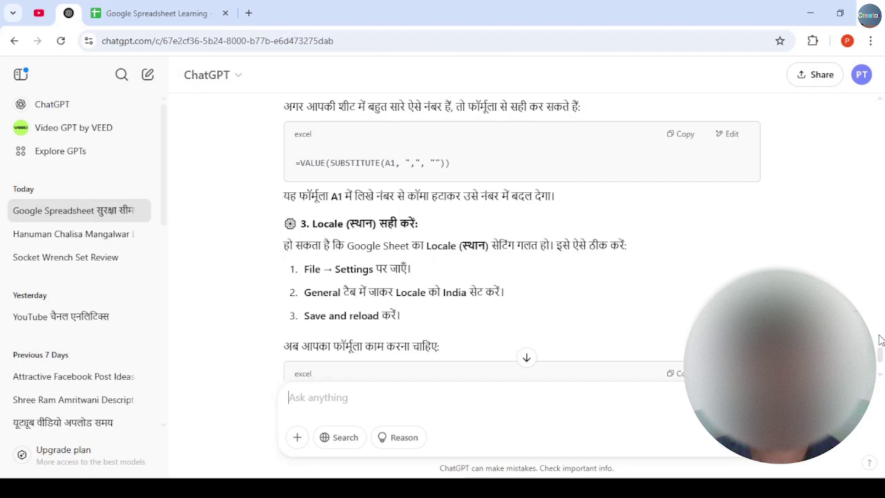
click(186, 23)
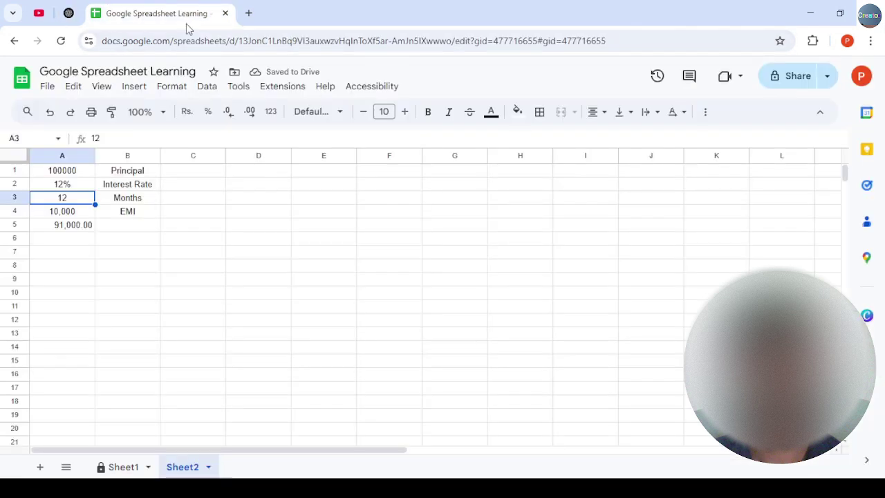
click(68, 15)
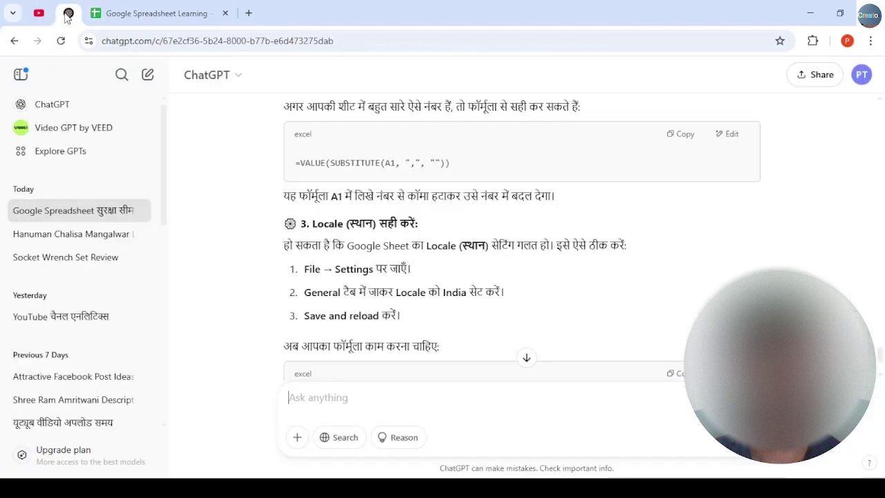
click(160, 13)
click(69, 15)
click(159, 13)
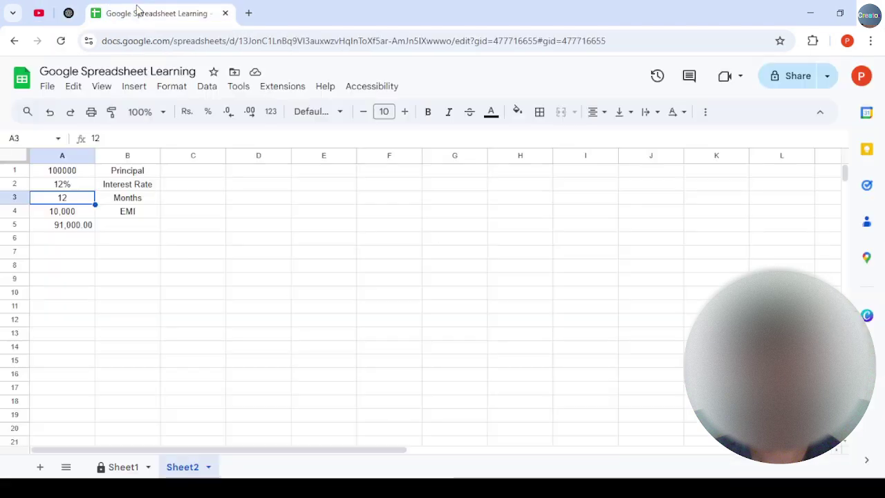
click(47, 88)
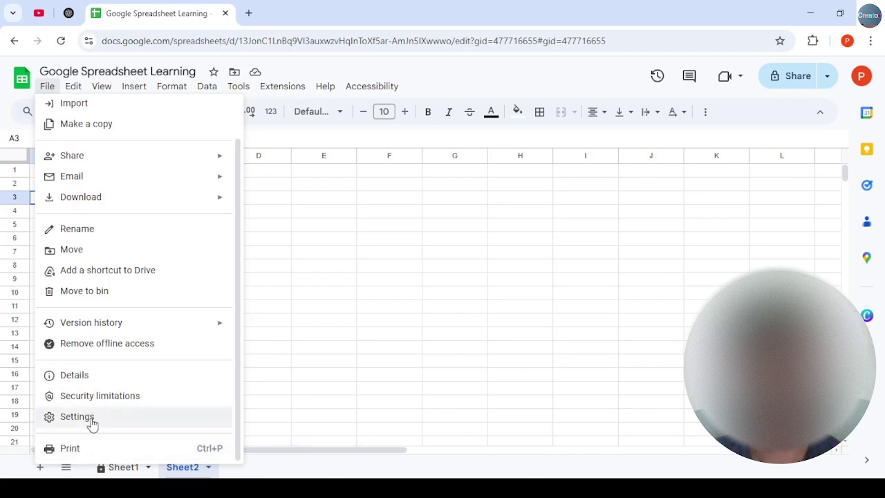
click(331, 268)
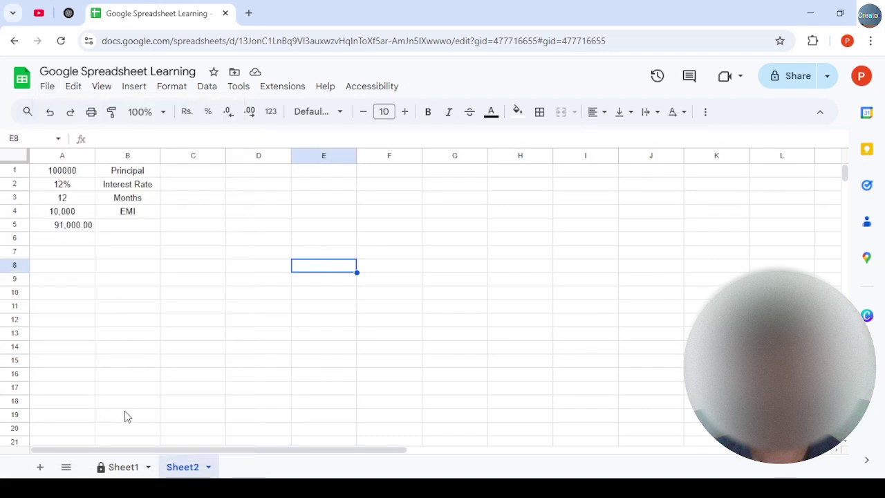
click(121, 466)
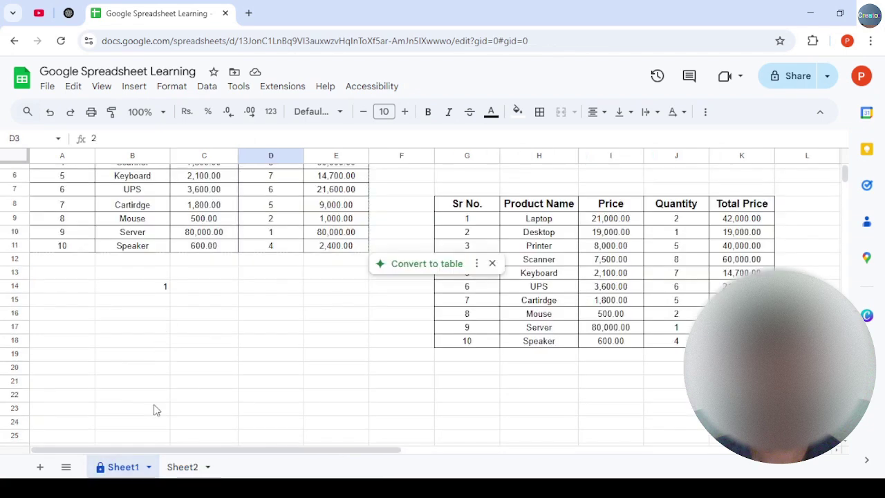
click(179, 465)
Enter the note "Setting done" in cell D3 of Sheet2
click(232, 202)
click(201, 199)
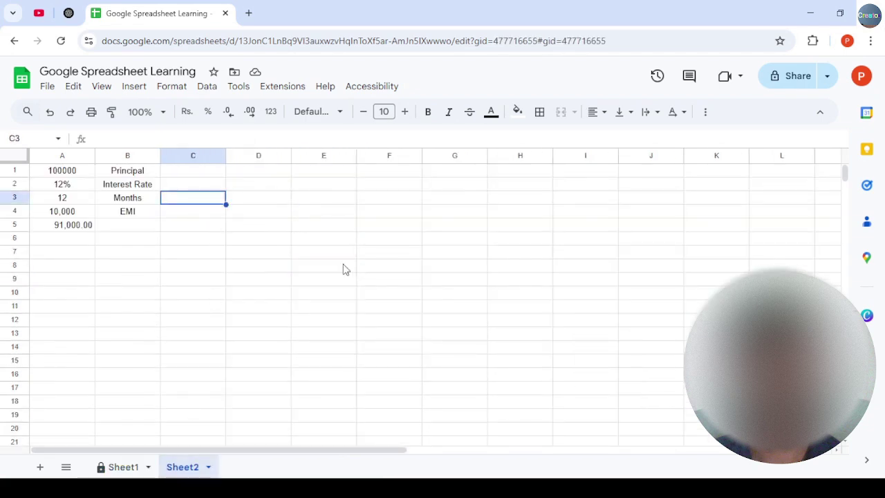
key(Right)
key(Return)
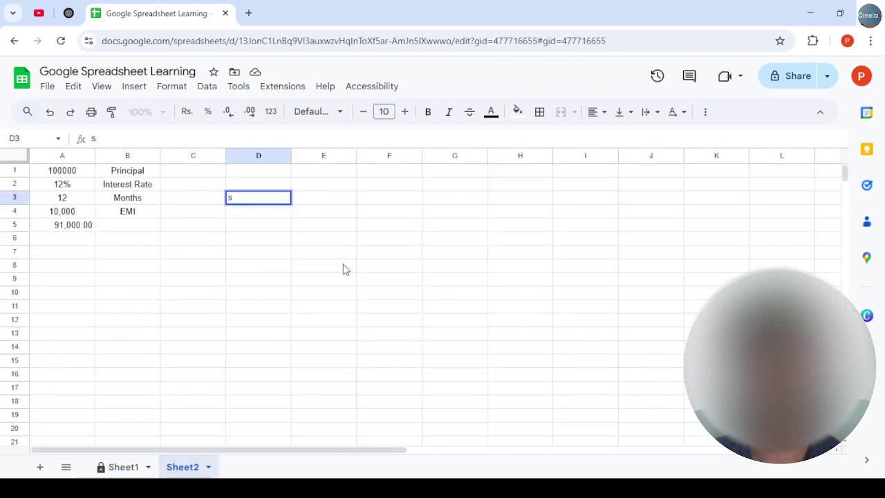
text(Setting )
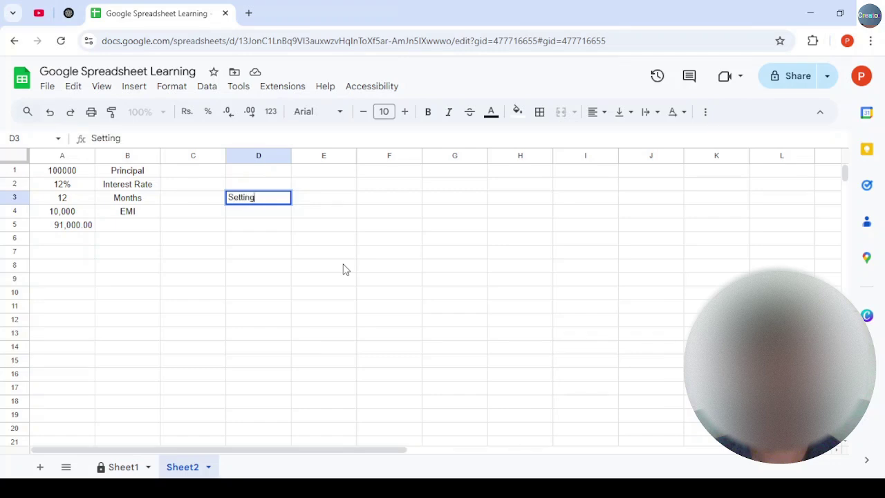
text(done)
key(Return)
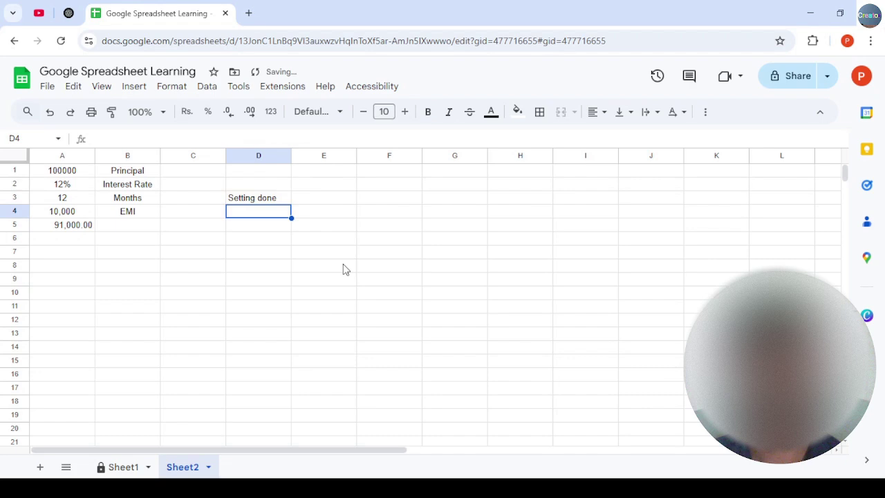
Enter the note "start next" in cell D4, directly below the first note
text(strat)
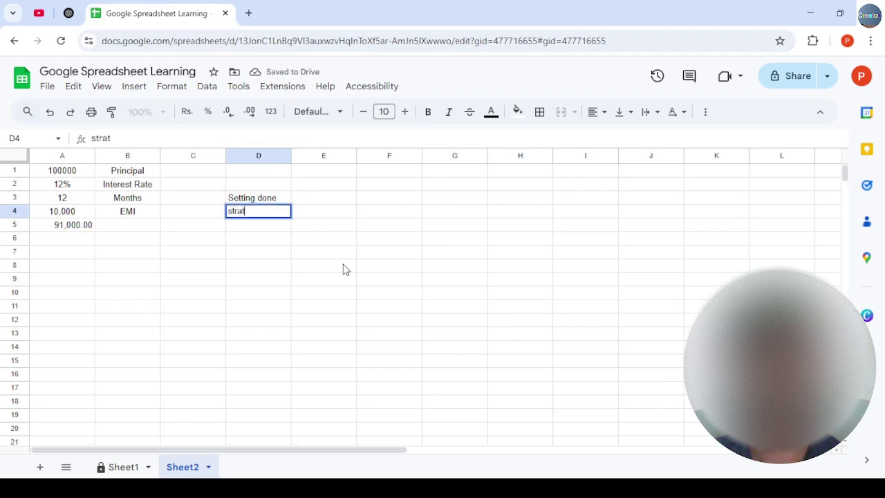
key(BackSpace)
key(BackSpace)
key(BackSpace)
text(art next)
key(Return)
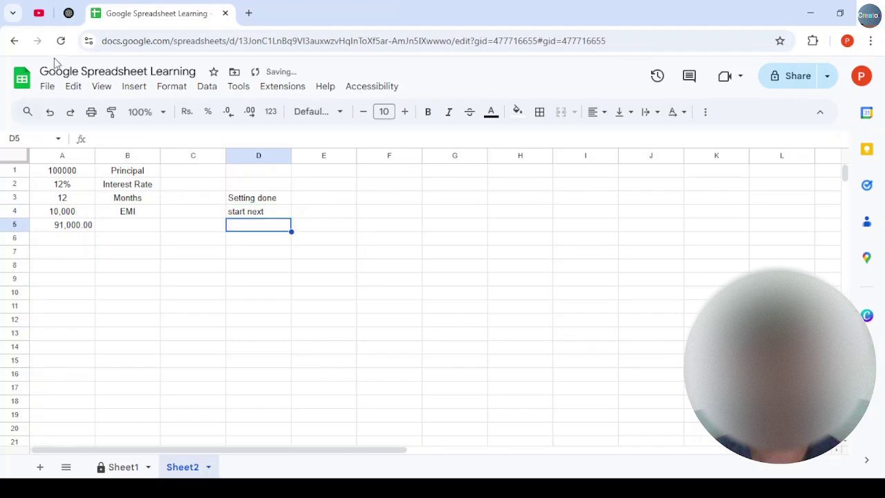